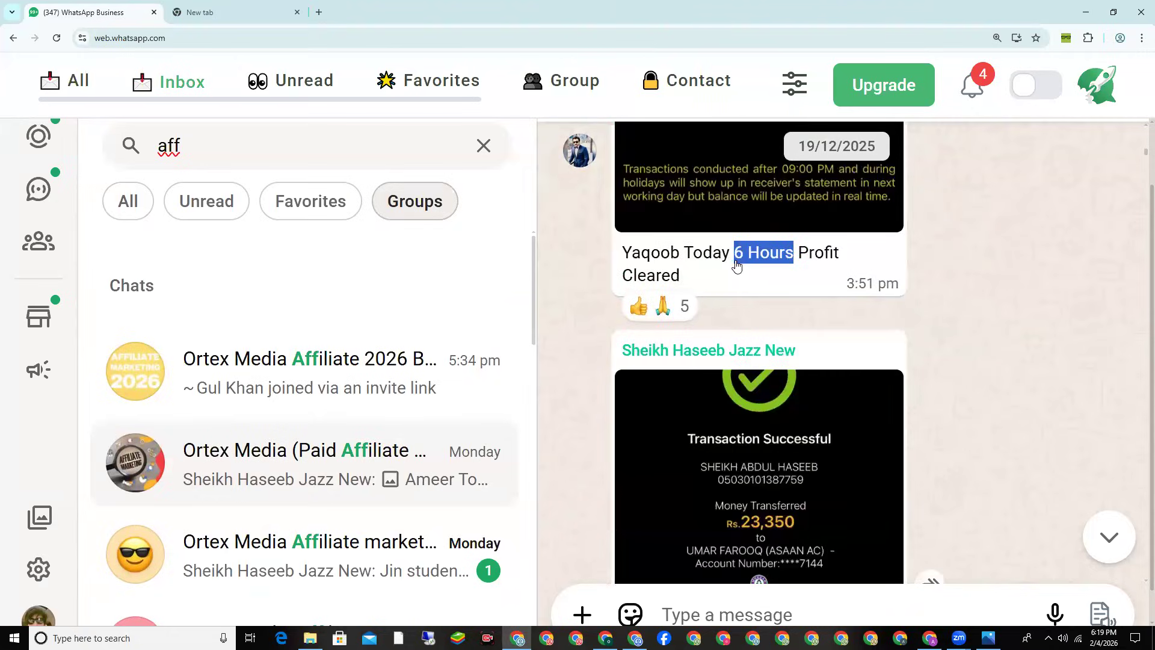
# Step: Scroll down to the 23/12/2025 PKR 73,200 receipt and select '6 Hours Profit' in its caption
pyautogui.scroll(-3, 758, 307)
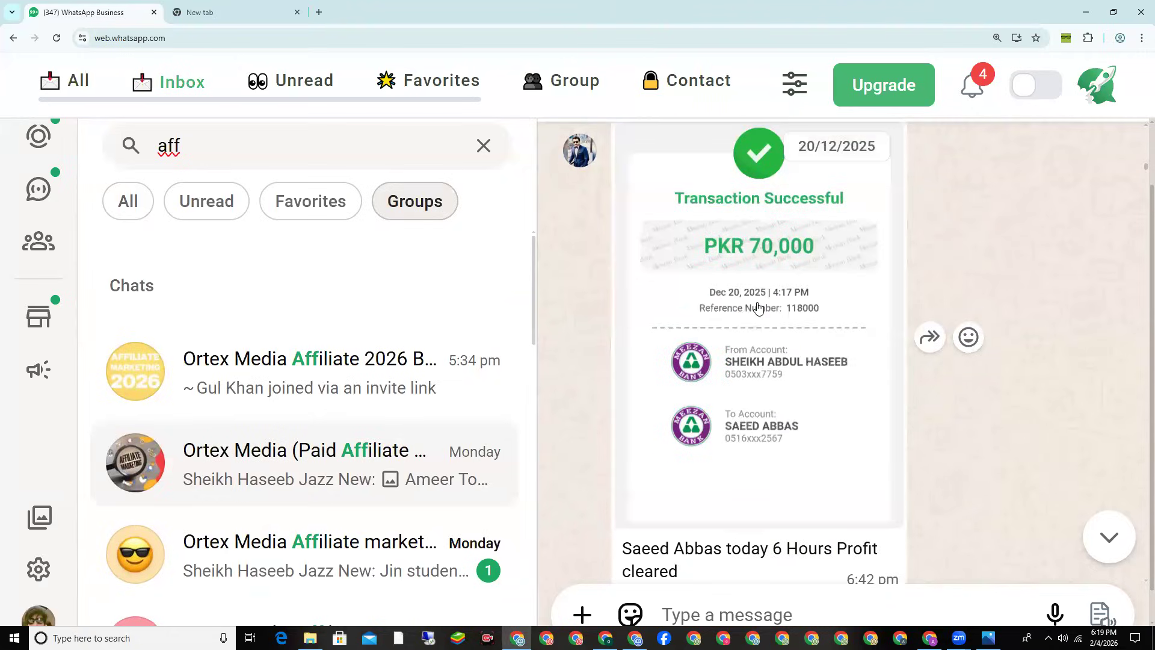
pyautogui.scroll(-1, 781, 274)
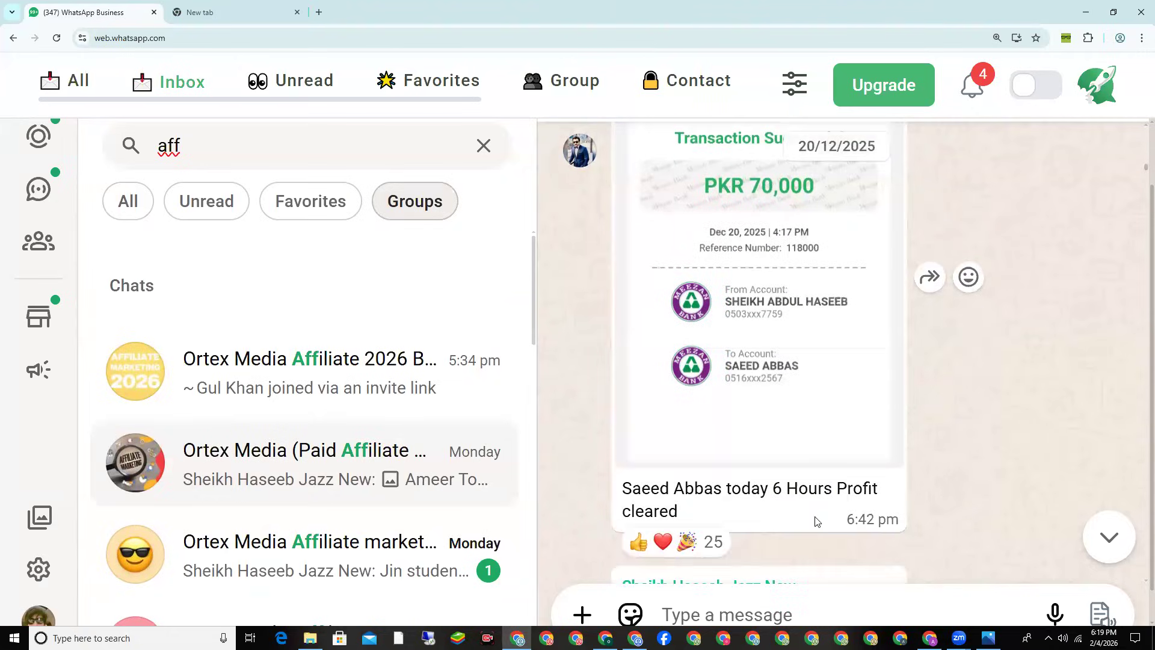
pyautogui.scroll(-7, 793, 481)
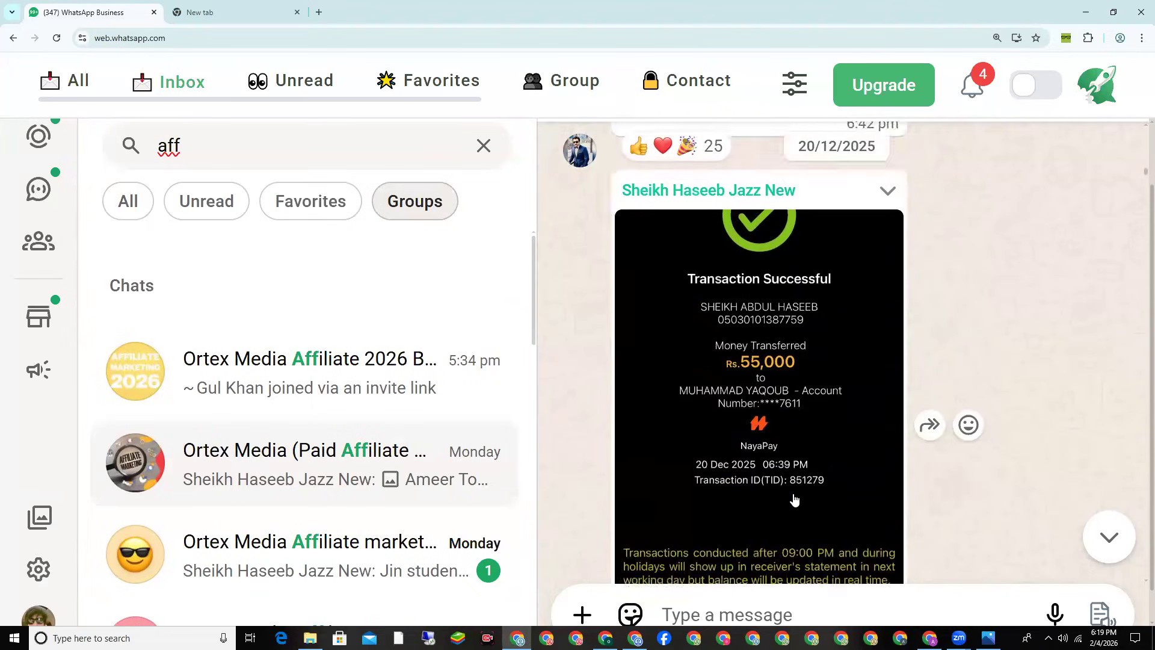
pyautogui.scroll(-9, 790, 470)
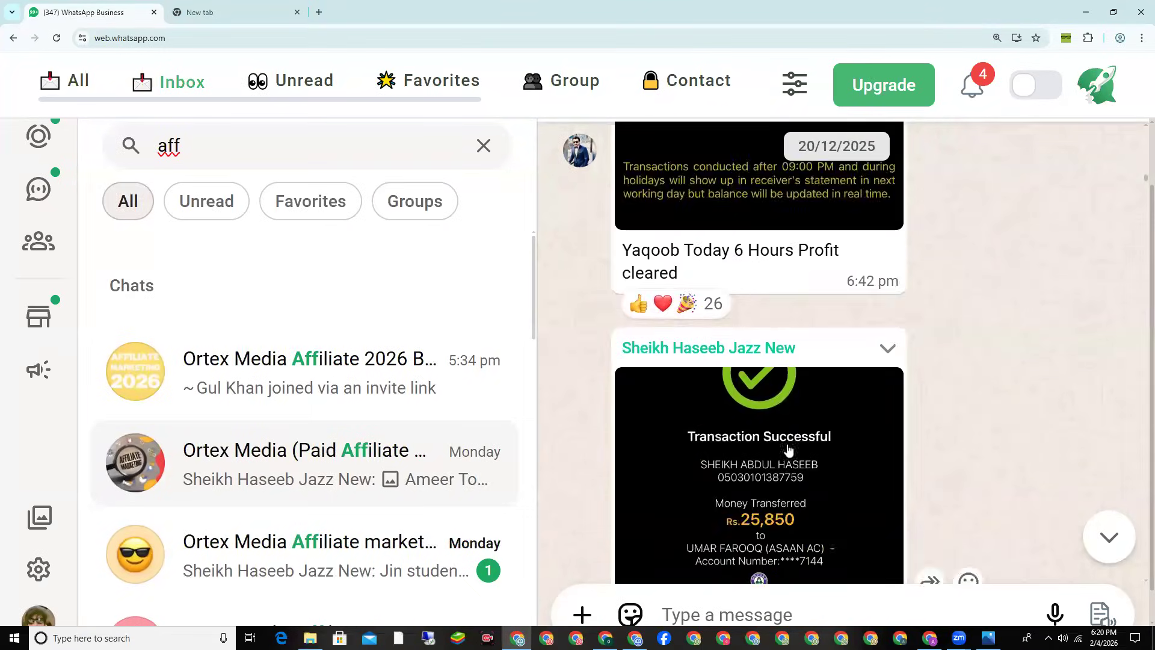
pyautogui.scroll(-3, 776, 359)
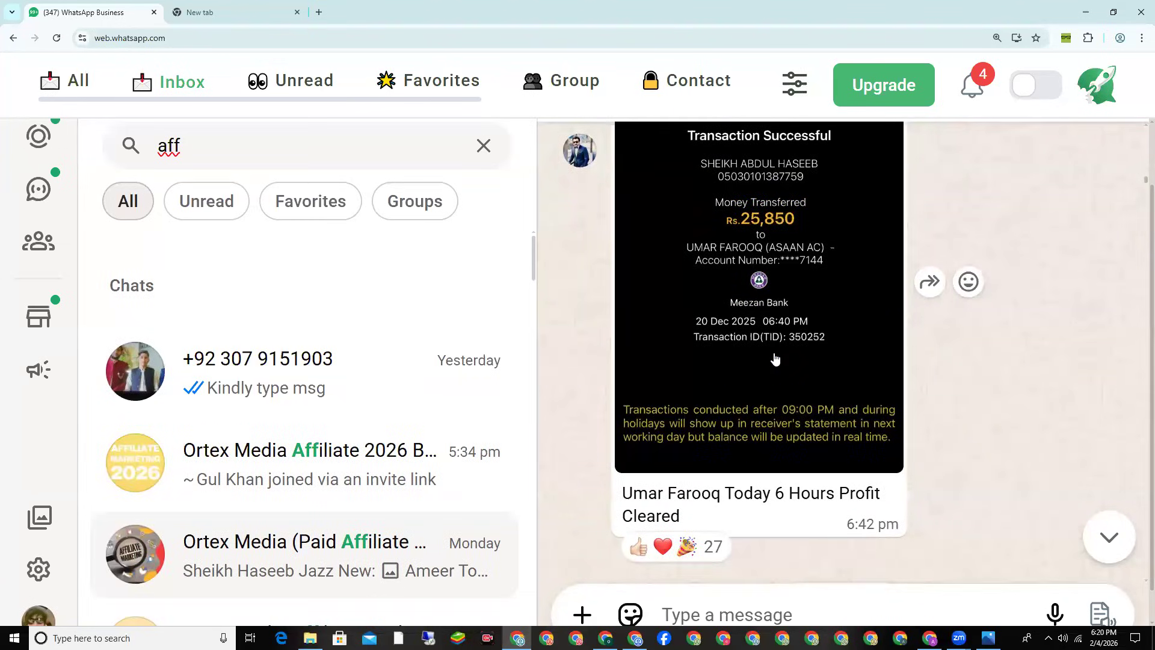
pyautogui.scroll(-7, 775, 359)
pyautogui.scroll(-3, 775, 358)
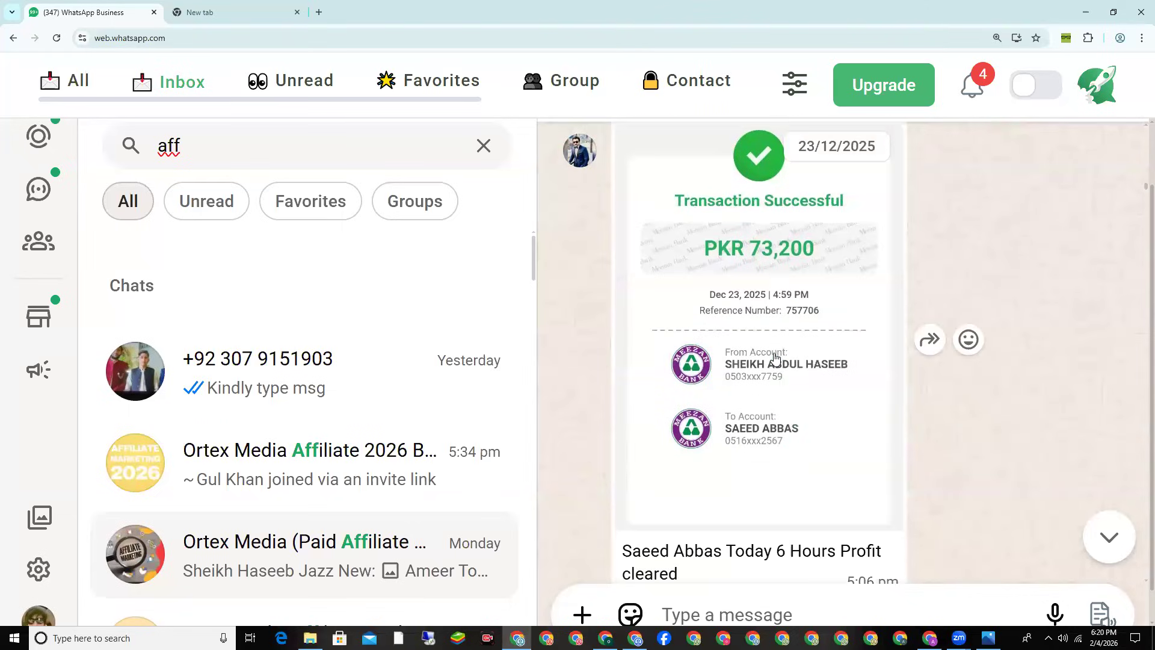
pyautogui.scroll(-1, 776, 358)
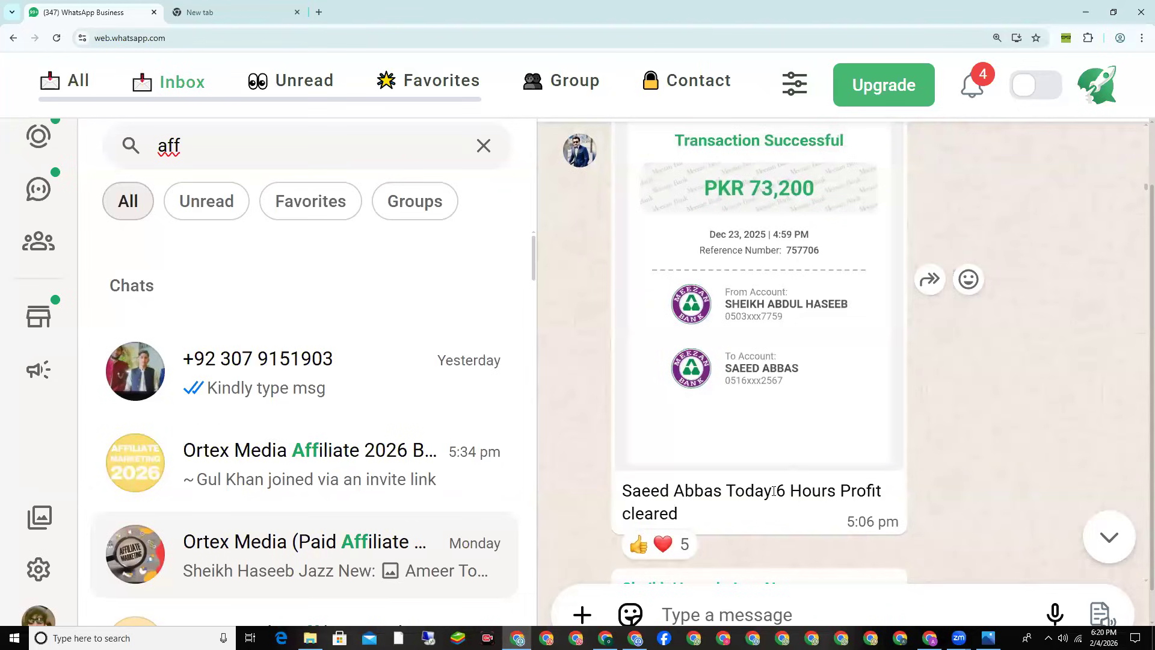
pyautogui.moveTo(773, 491); pyautogui.dragTo(884, 492)
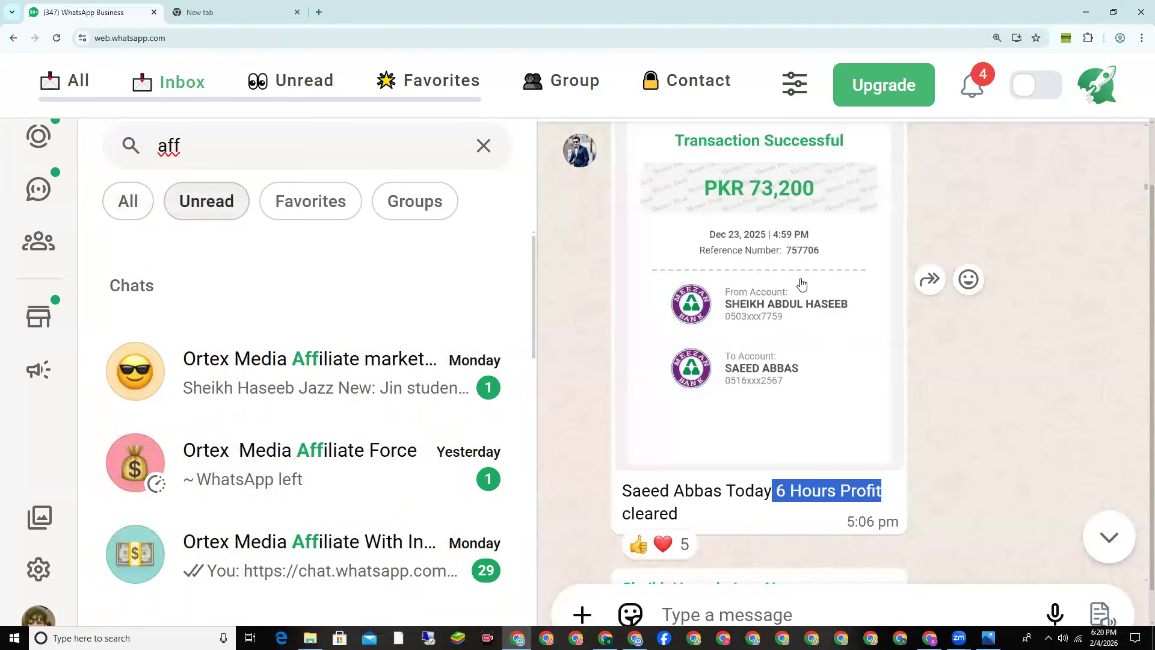
# Step: Scroll past the Rs.55,000, Rs.30,000 and Rs.38,600 receipts to the 28/01/2026 transfer
pyautogui.scroll(-12, 822, 309)
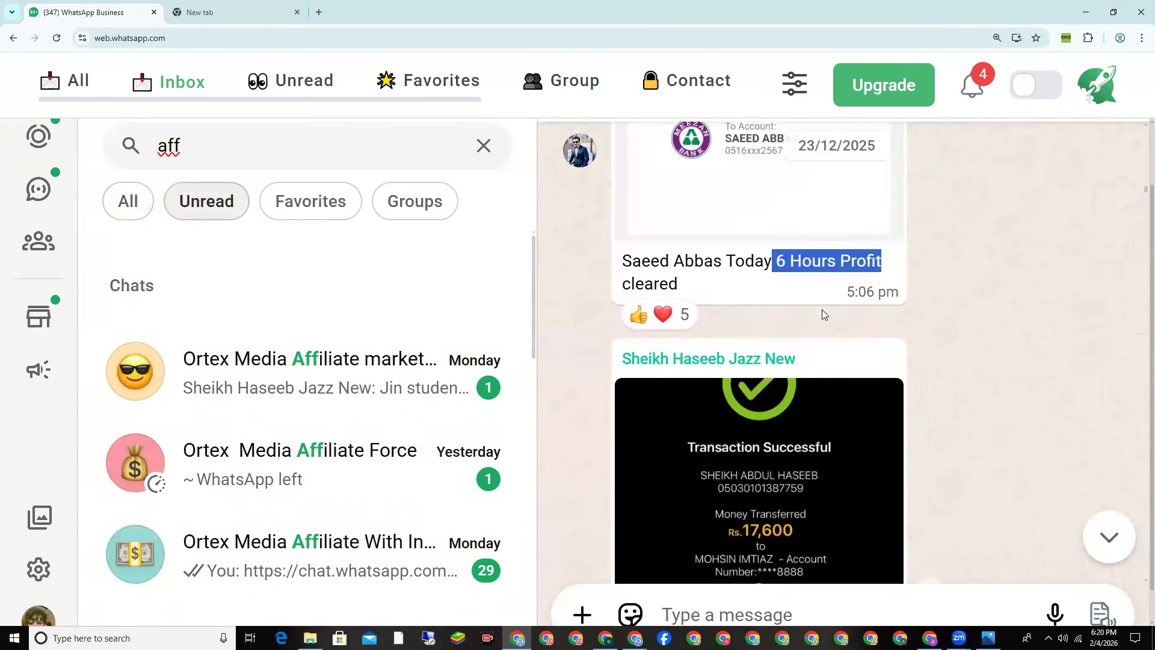
pyautogui.scroll(-15, 823, 315)
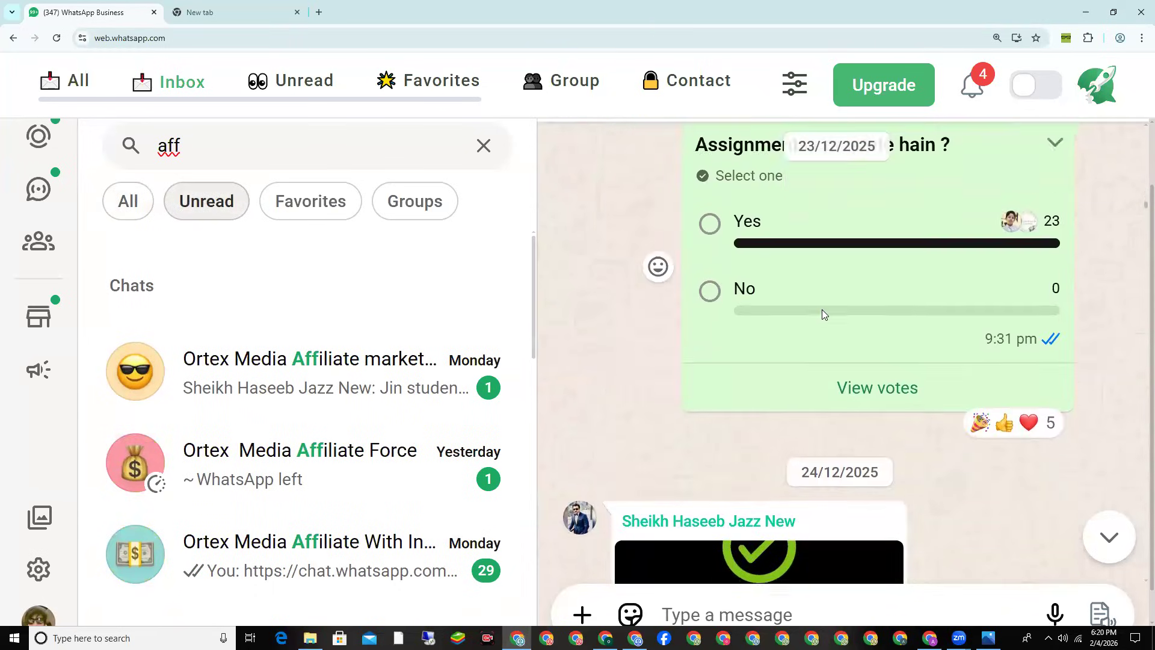
pyautogui.scroll(-15, 823, 316)
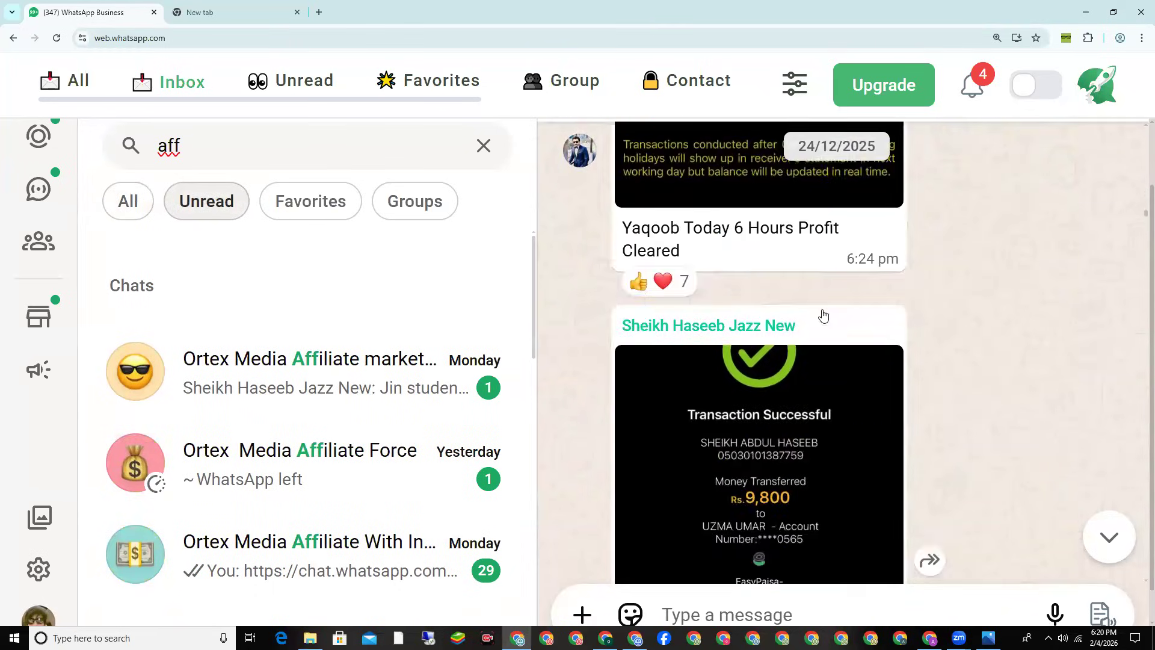
pyautogui.scroll(-15, 823, 315)
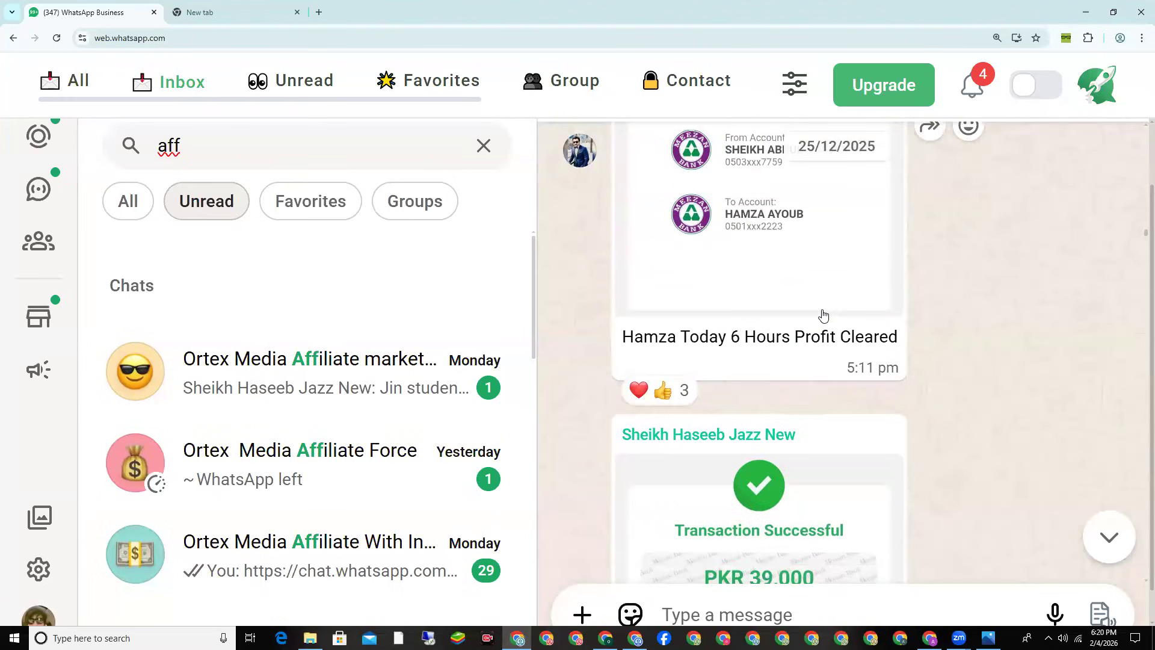
pyautogui.scroll(-15, 823, 316)
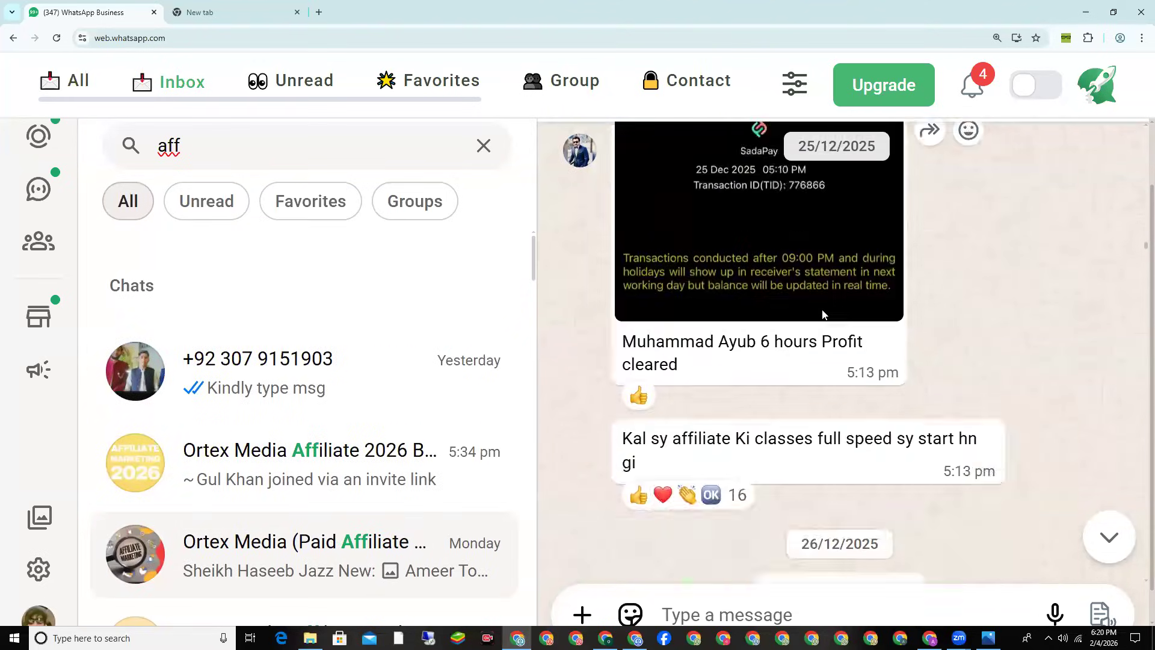
pyautogui.scroll(-15, 823, 315)
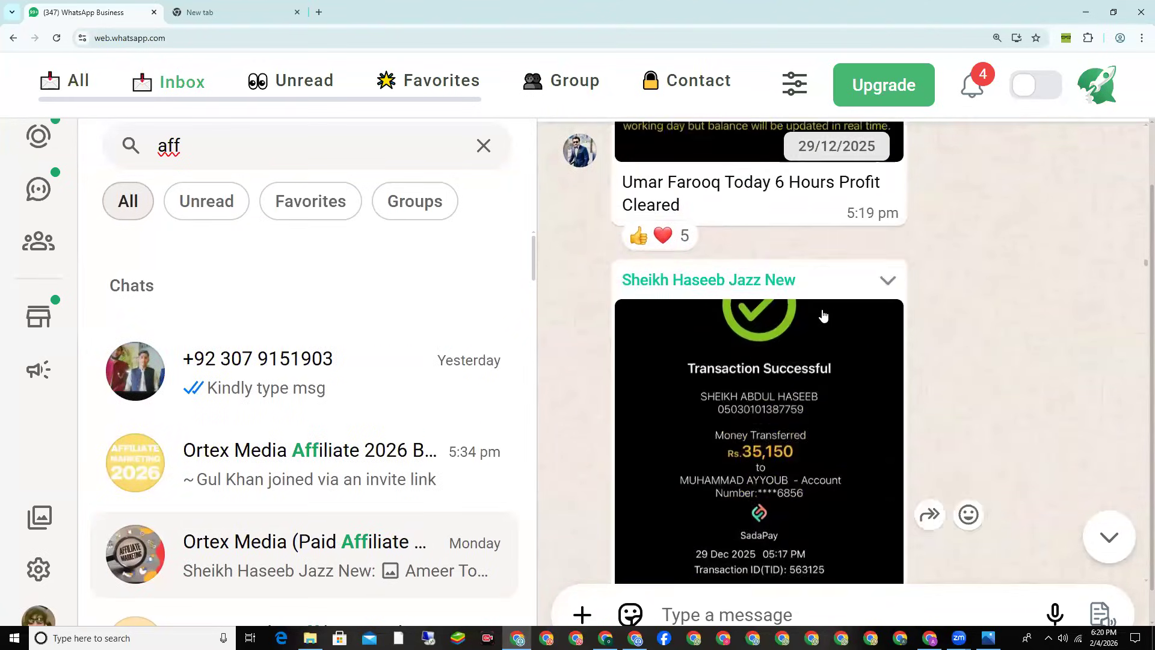
pyautogui.scroll(-15, 823, 315)
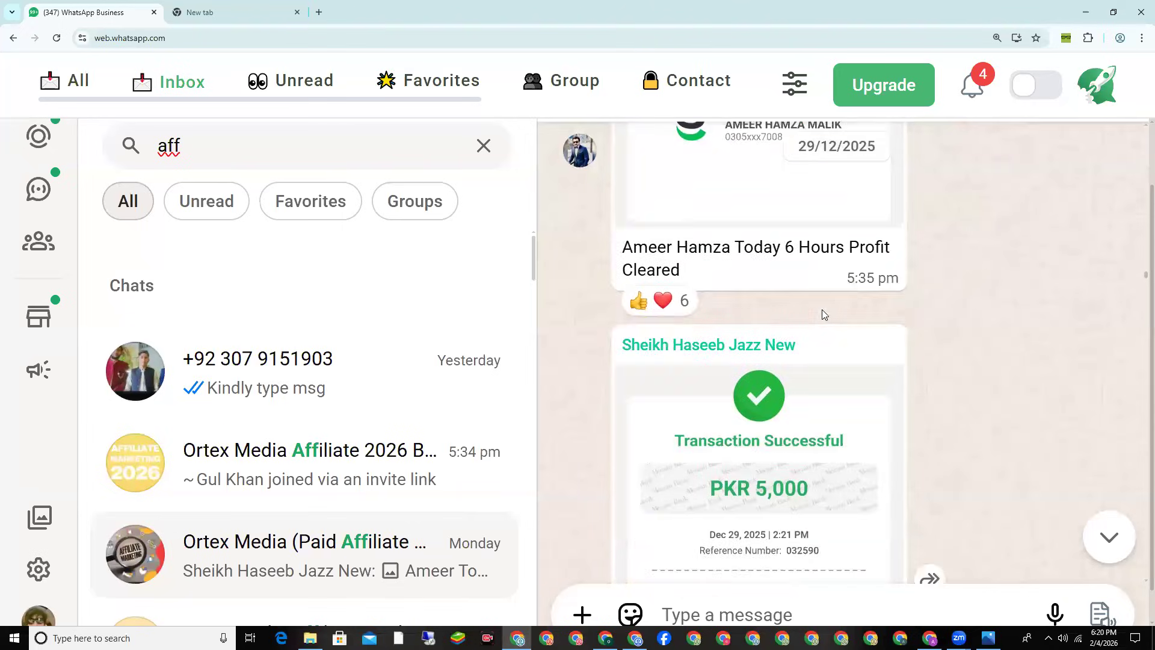
pyautogui.scroll(-15, 823, 315)
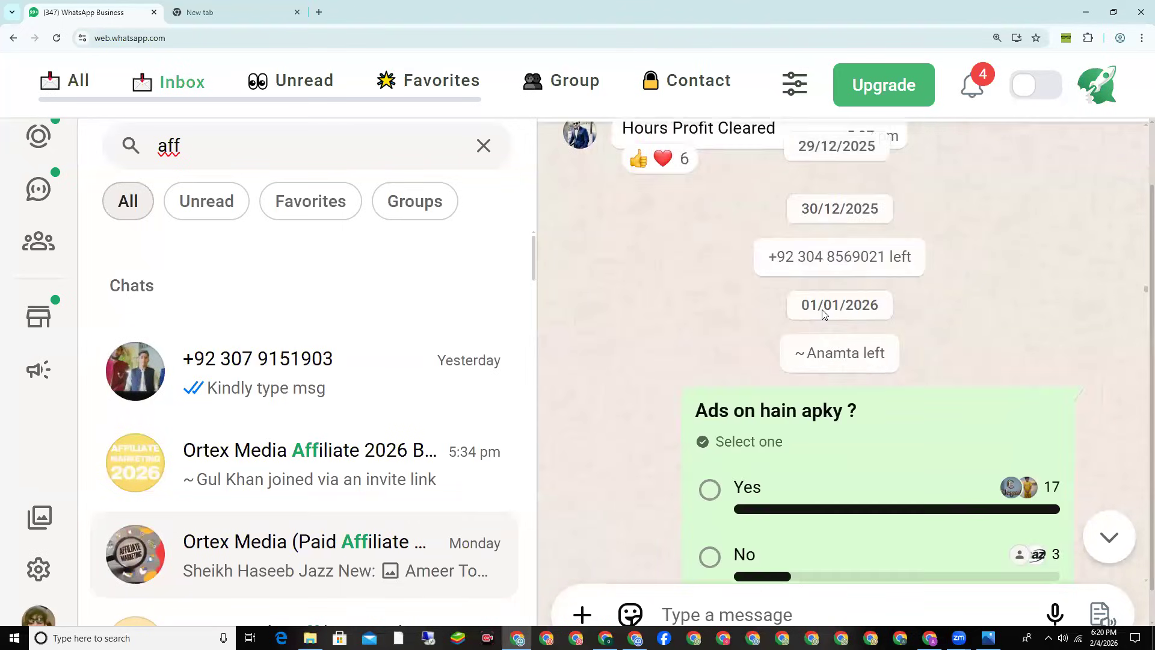
pyautogui.scroll(-8, 822, 315)
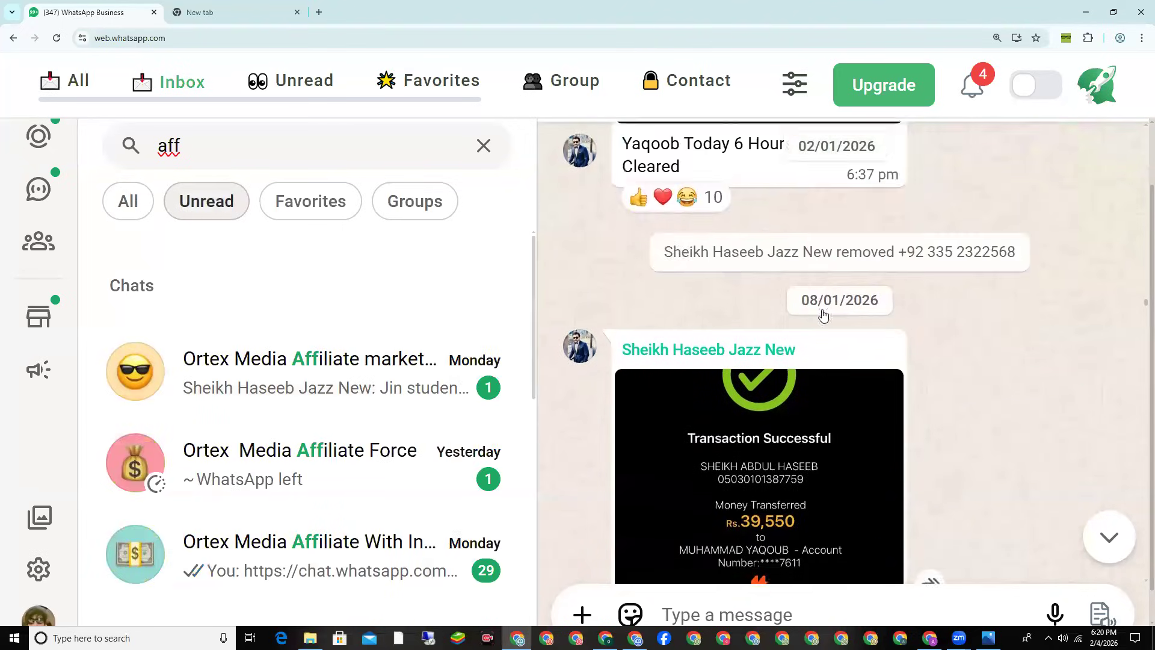
pyautogui.scroll(-15, 823, 315)
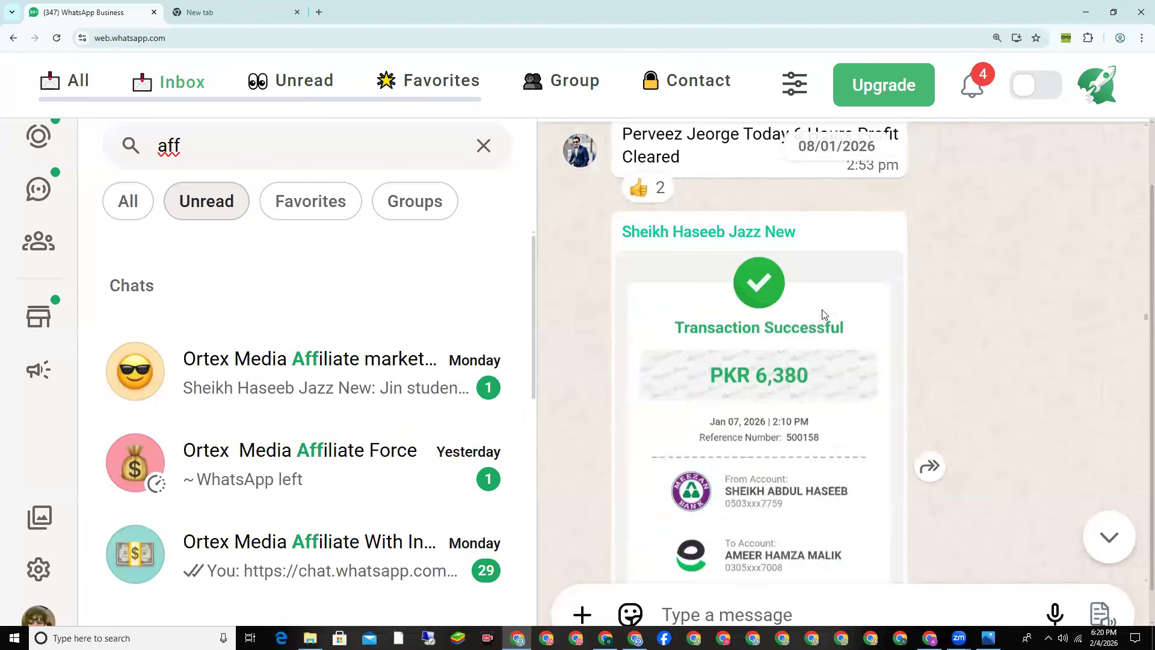
pyautogui.scroll(-15, 823, 315)
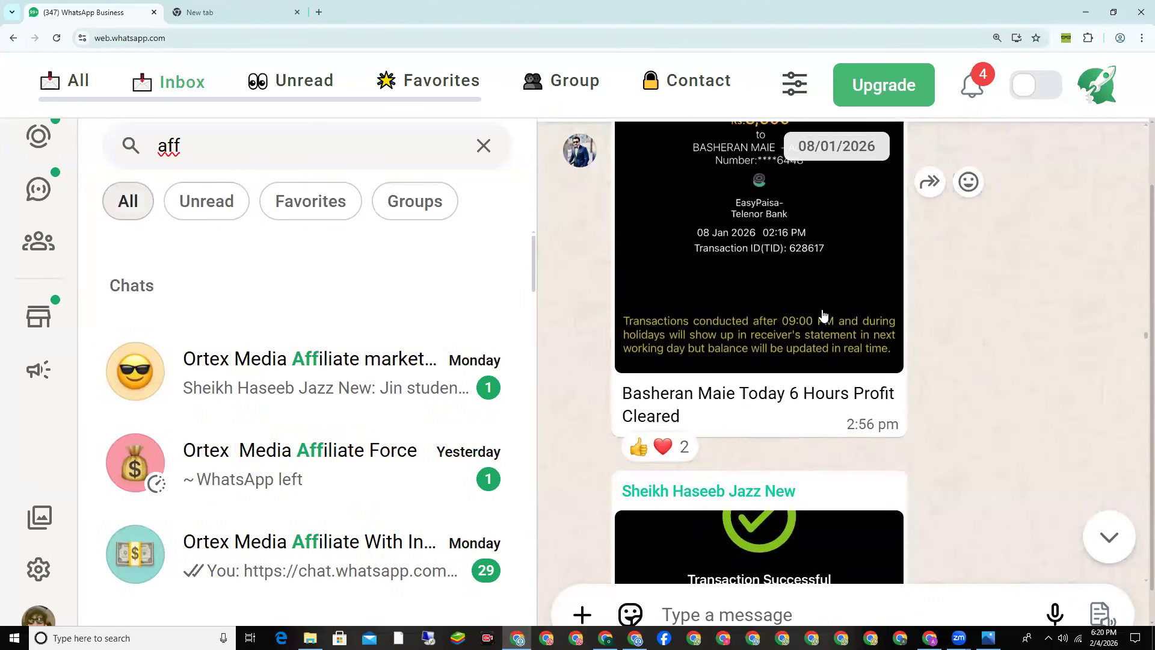
pyautogui.scroll(-12, 823, 315)
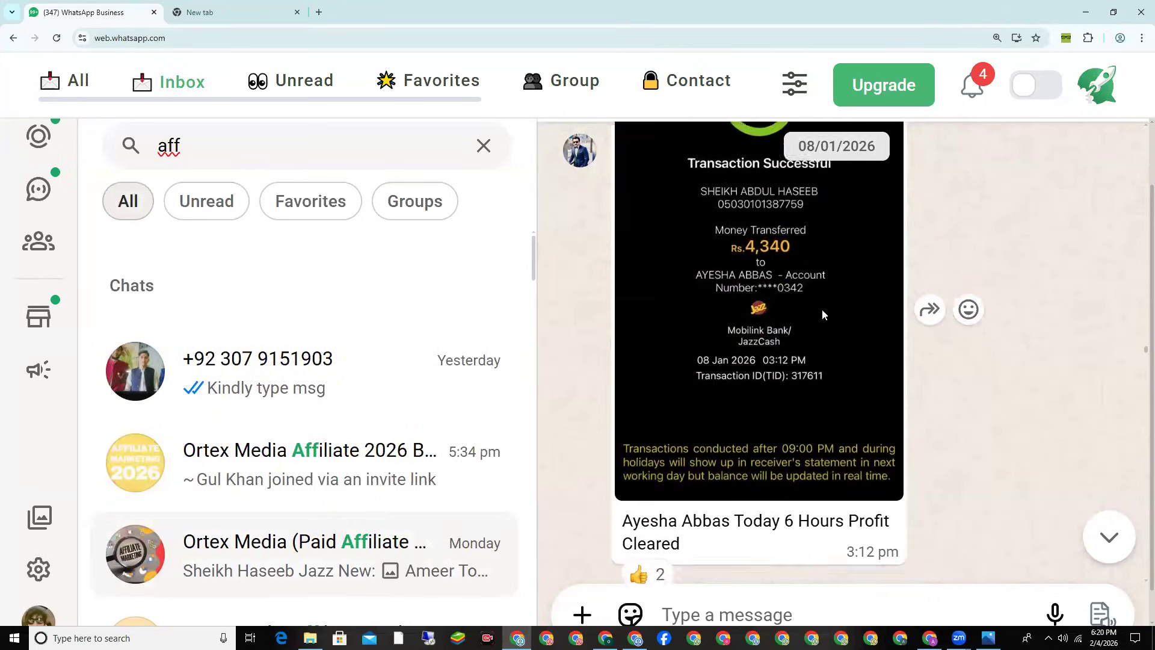
pyautogui.scroll(-10, 823, 316)
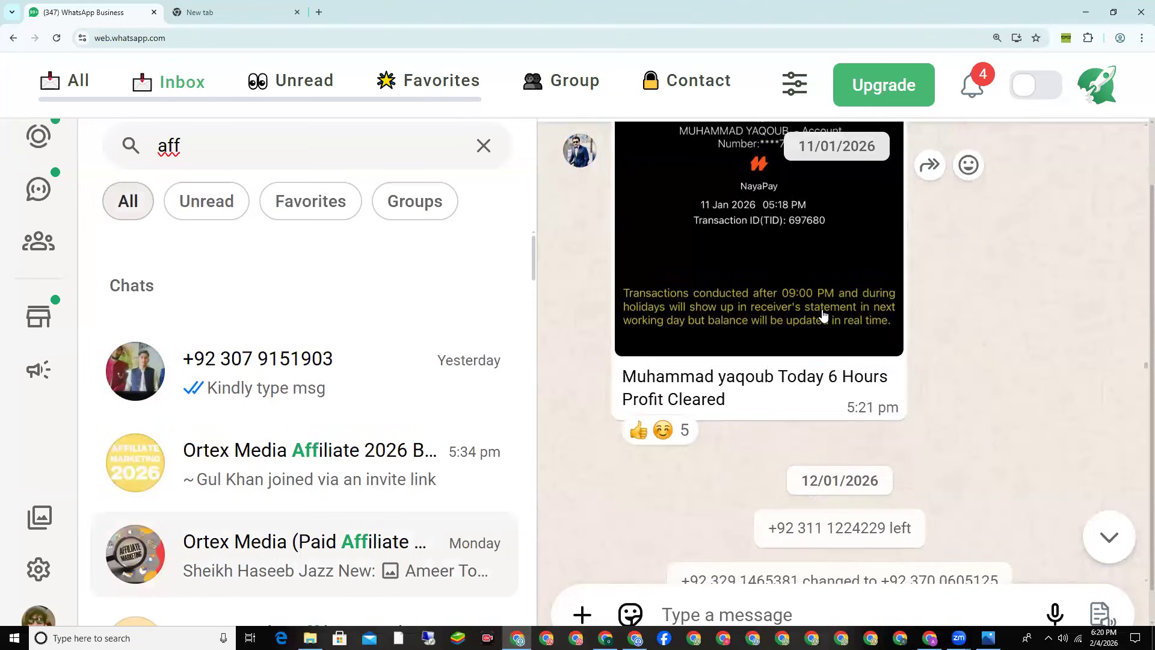
pyautogui.scroll(-10, 823, 315)
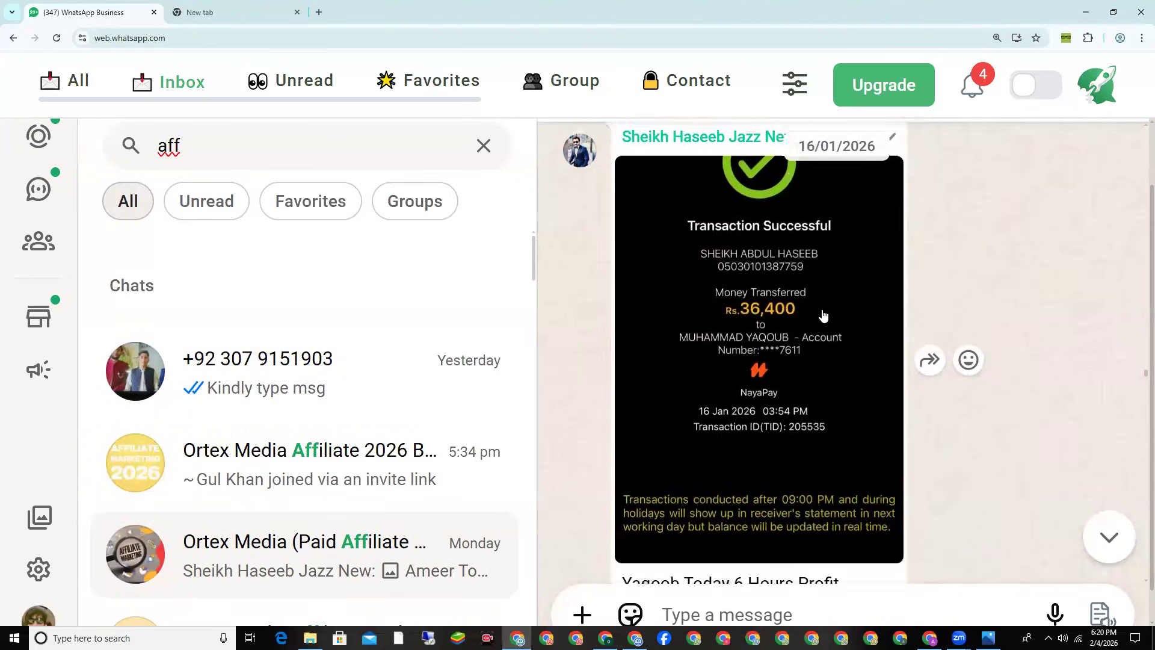
pyautogui.scroll(-10, 823, 316)
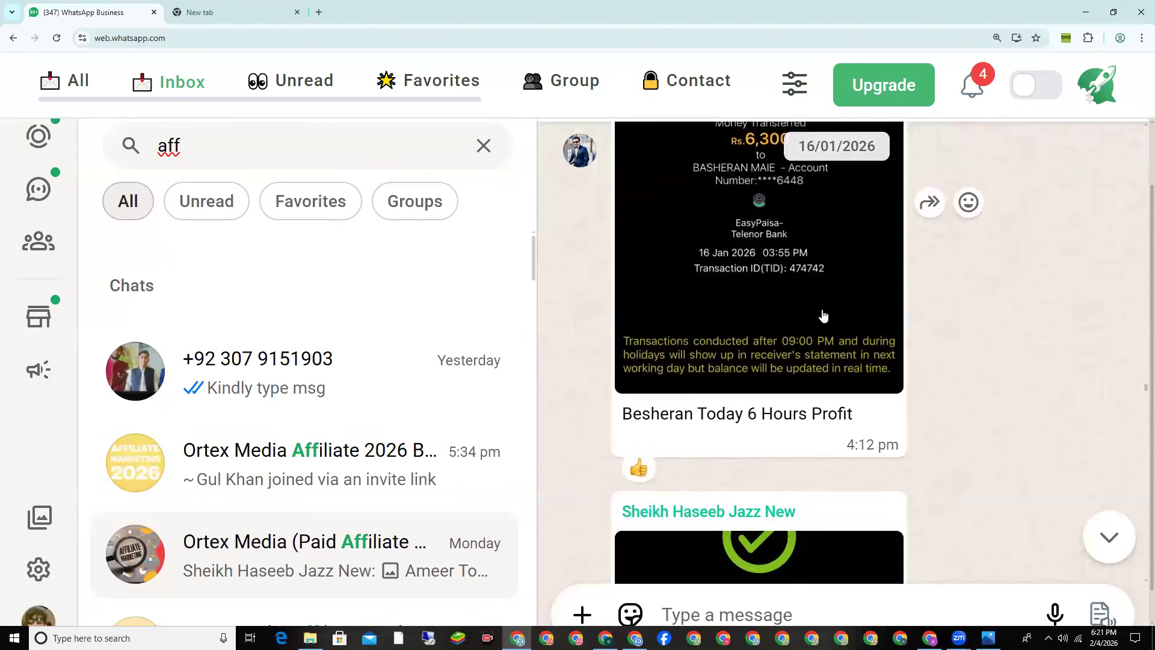
pyautogui.scroll(-10, 823, 315)
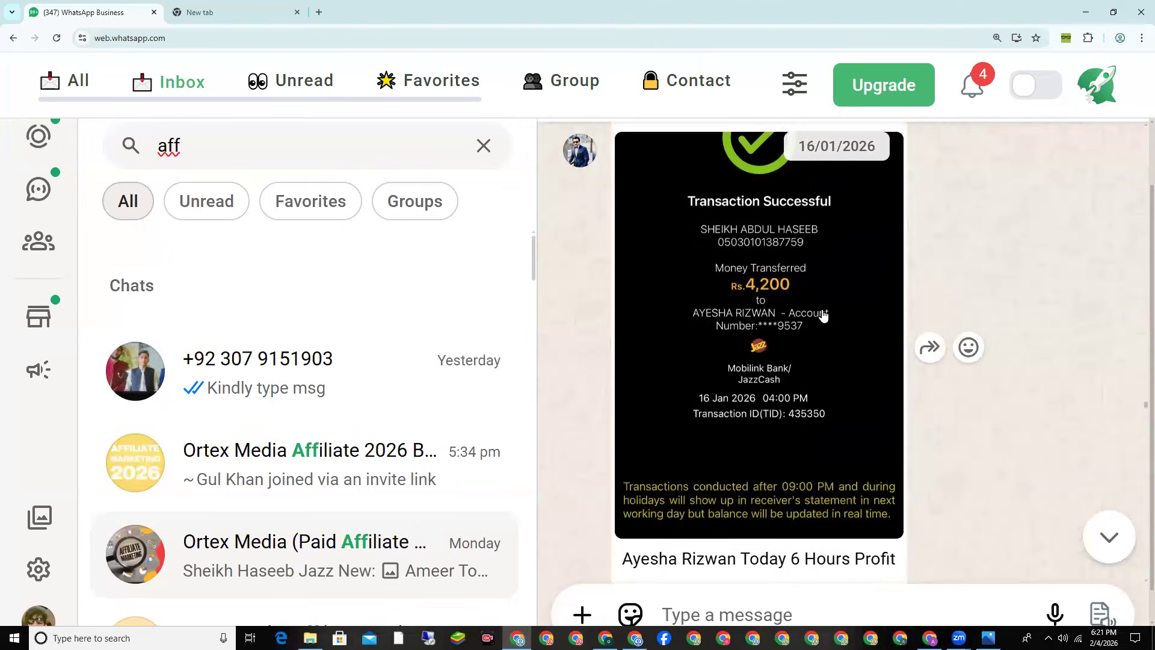
pyautogui.scroll(-5, 823, 316)
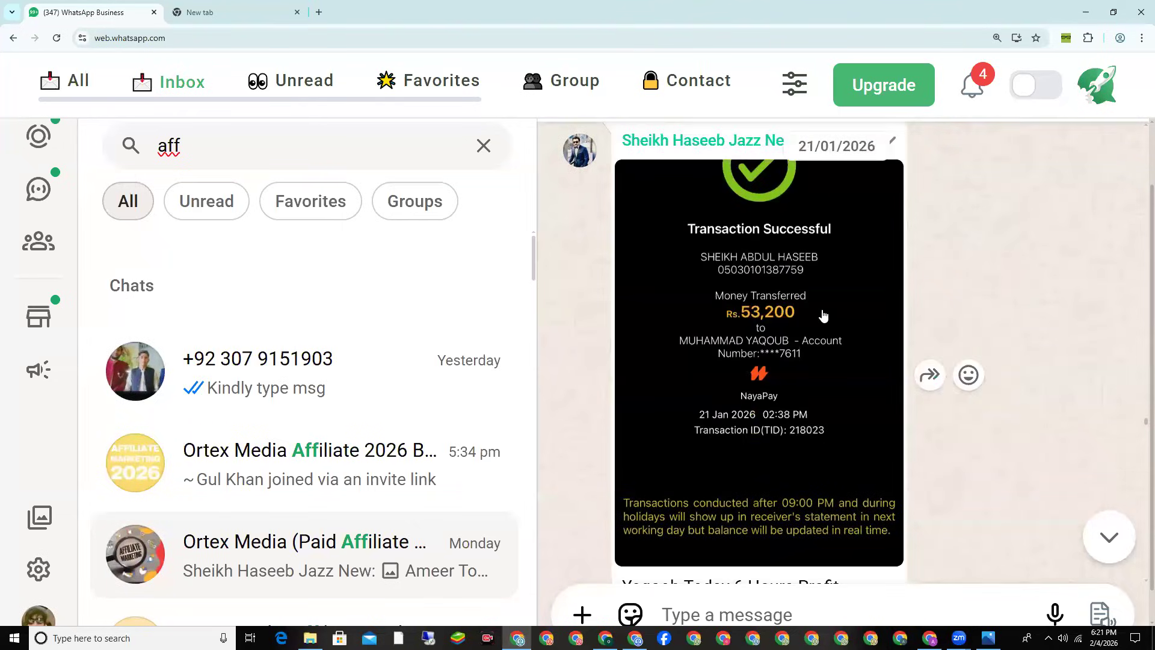
pyautogui.scroll(-10, 823, 315)
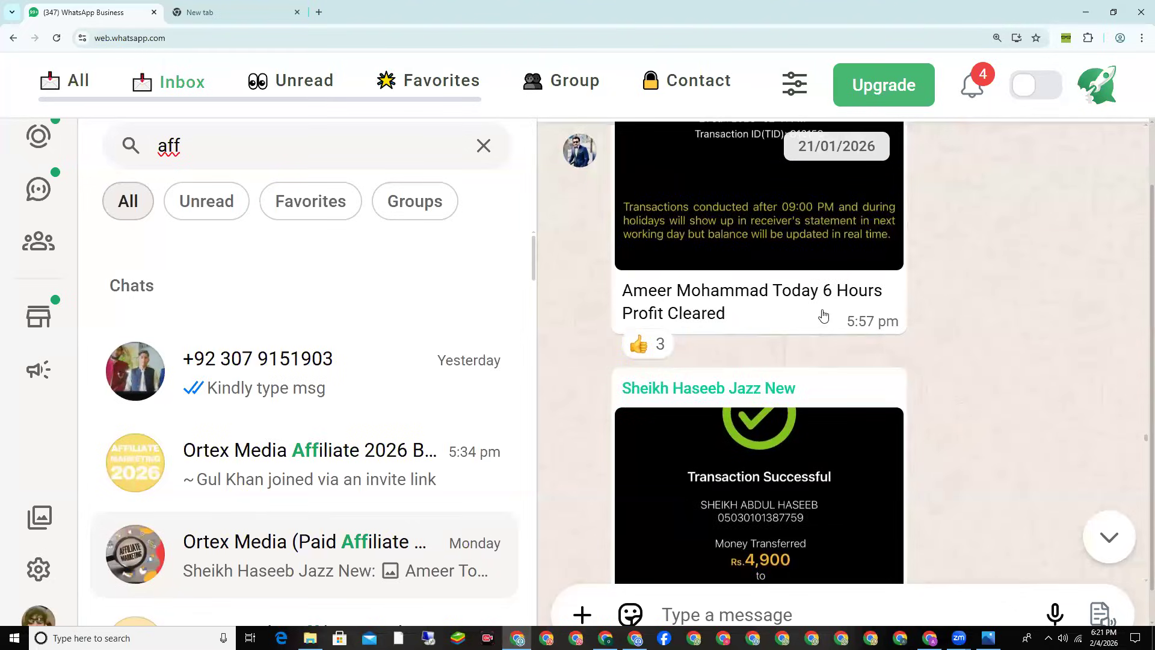
pyautogui.scroll(-10, 823, 315)
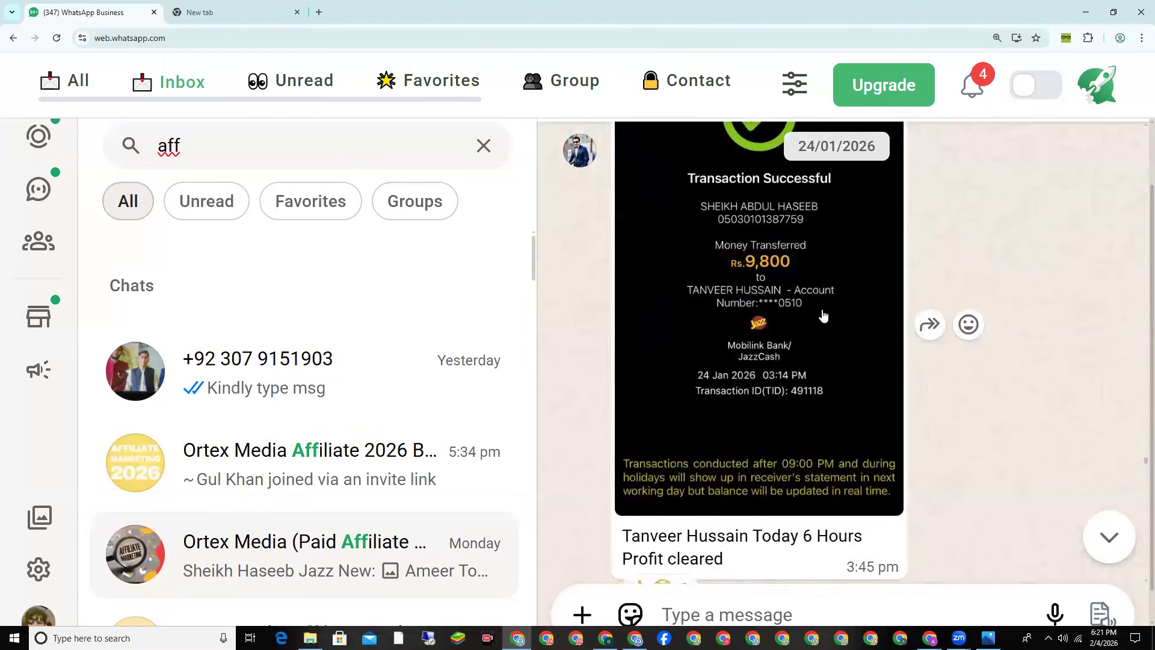
pyautogui.scroll(-10, 823, 315)
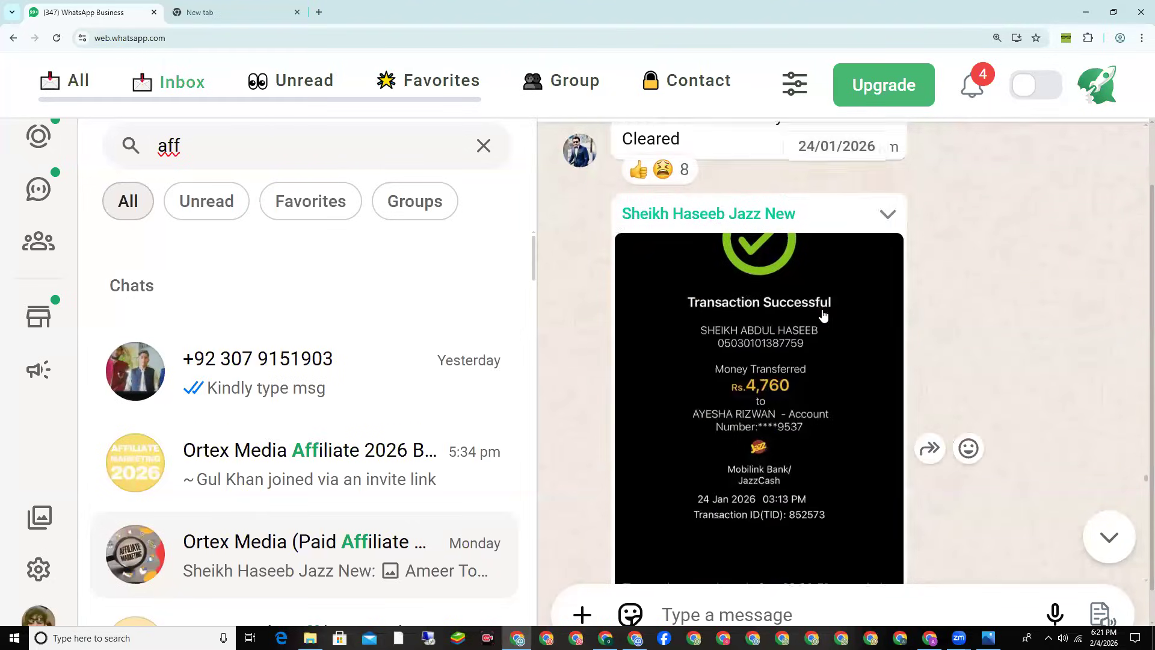
pyautogui.scroll(-10, 823, 315)
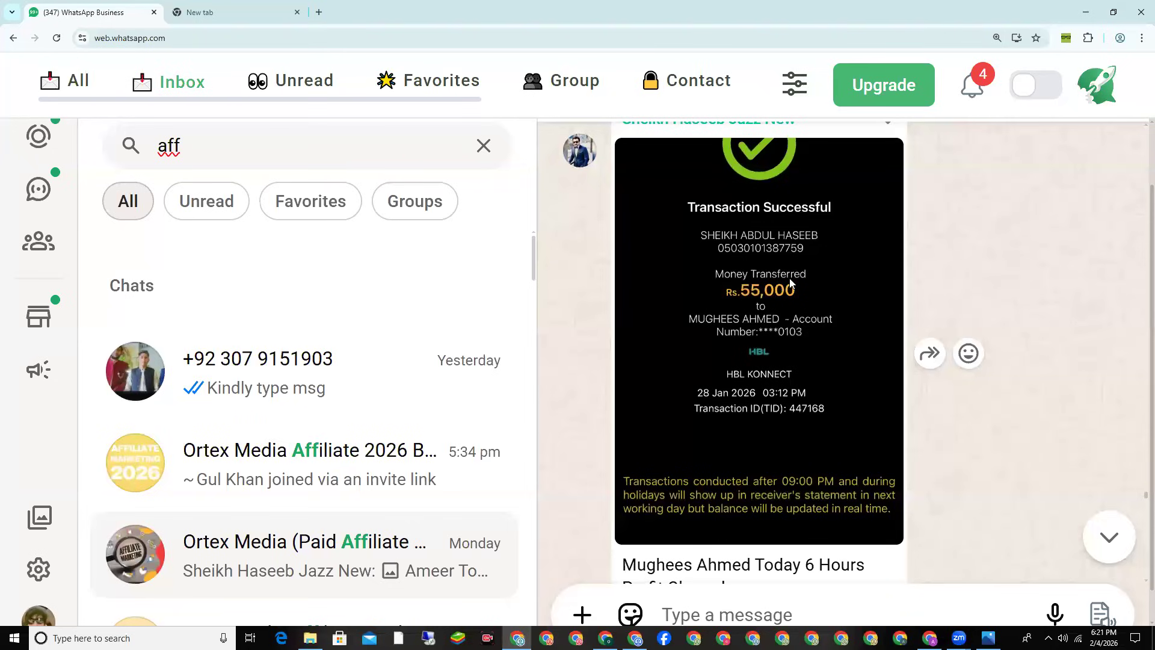
pyautogui.scroll(-1, 776, 496)
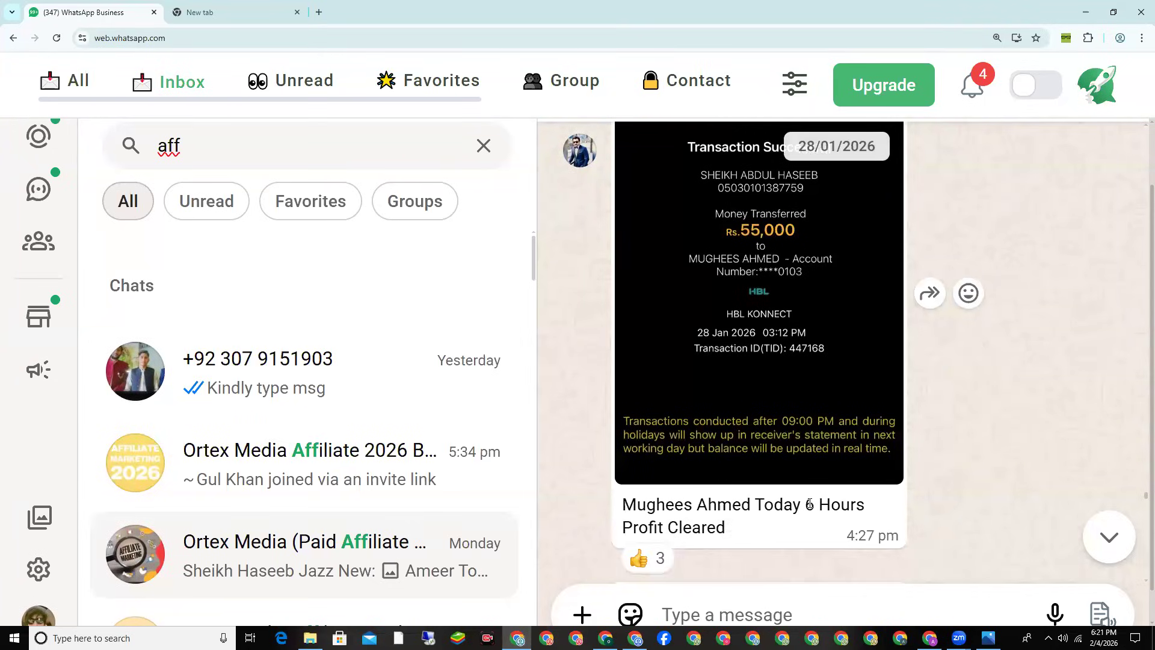
pyautogui.scroll(-6, 776, 451)
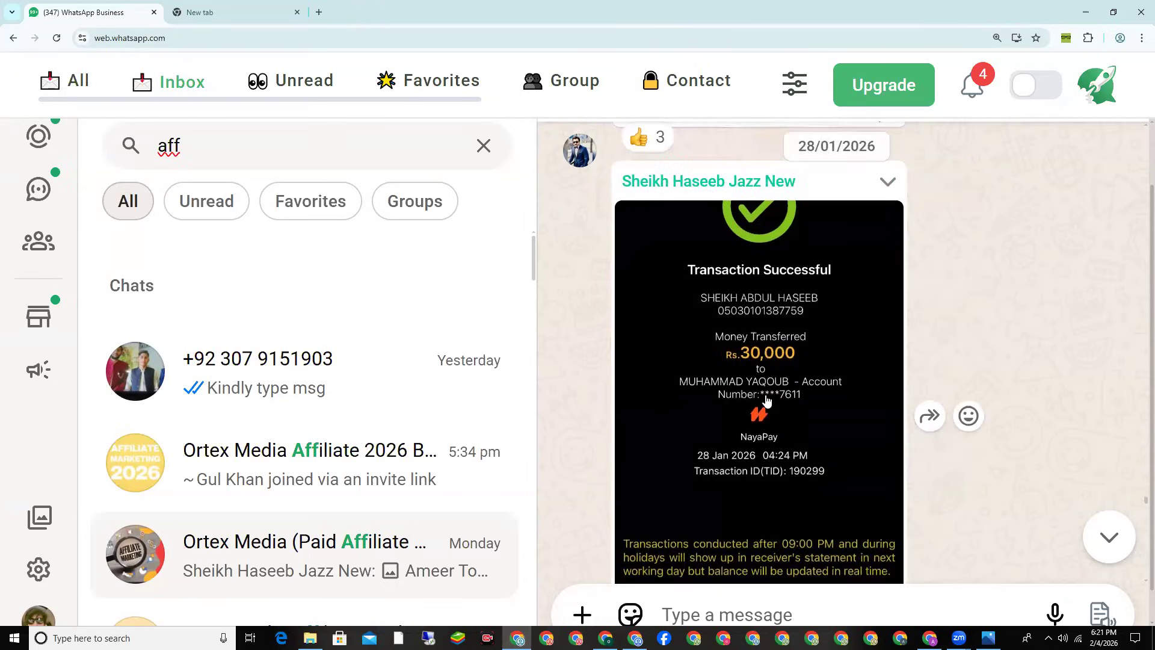
pyautogui.scroll(-7, 767, 400)
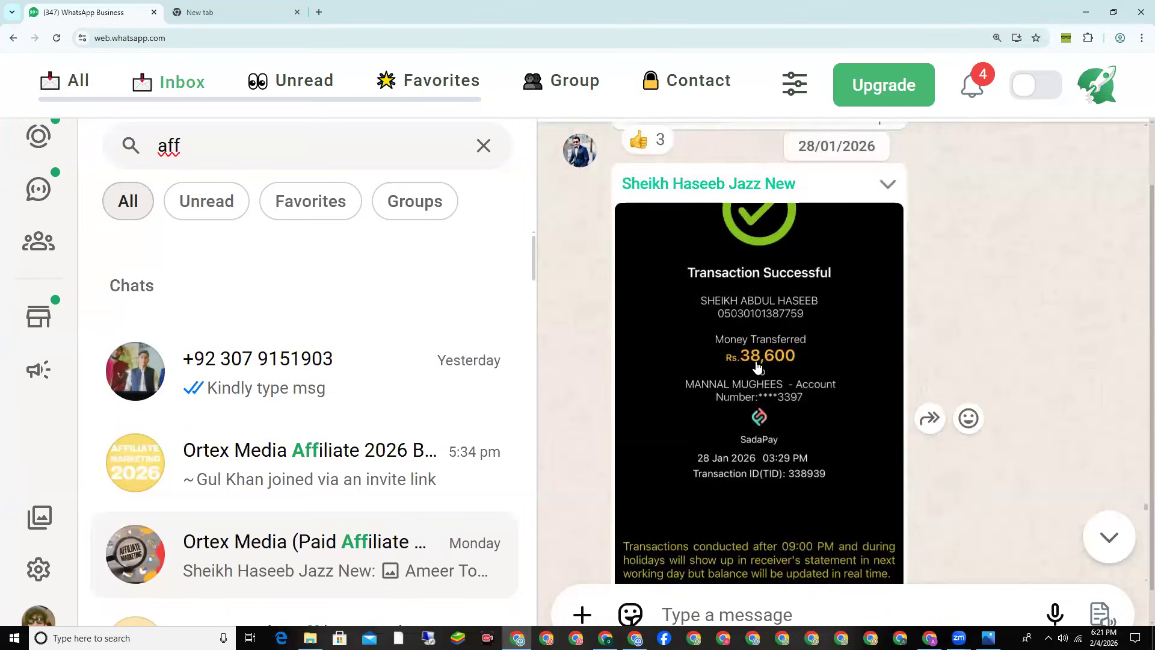
# Step: Reveal the free 4-day Shopify training poster, then return to the Ortex Media Facebook group tab
pyautogui.click(276, 6)
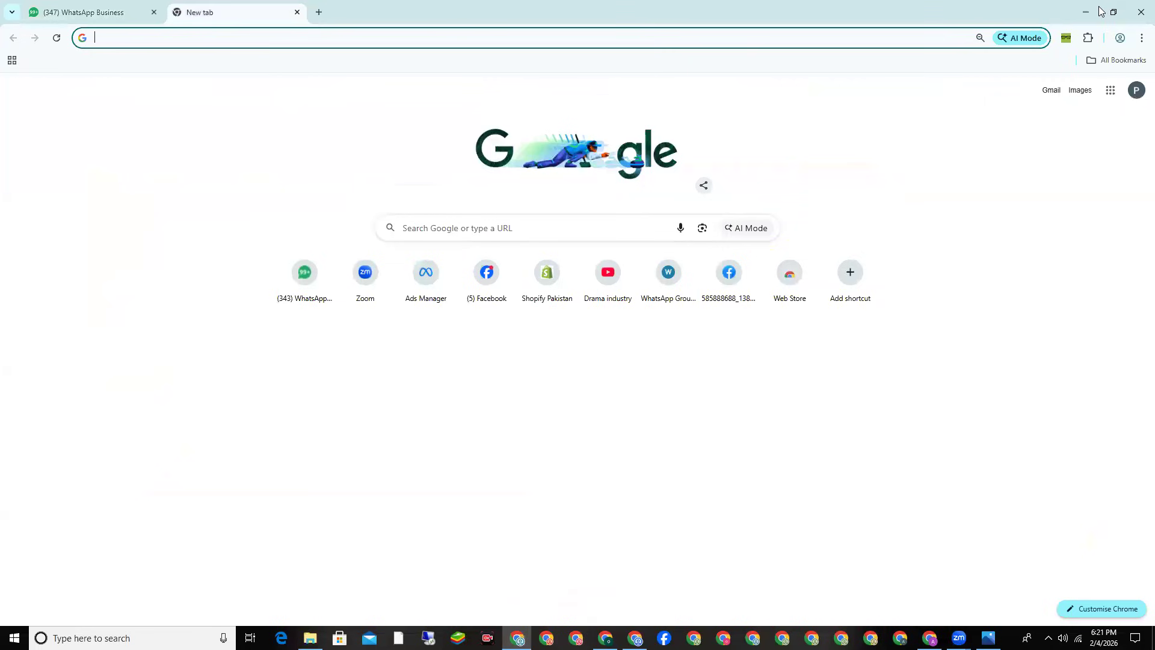
pyautogui.click(1085, 11)
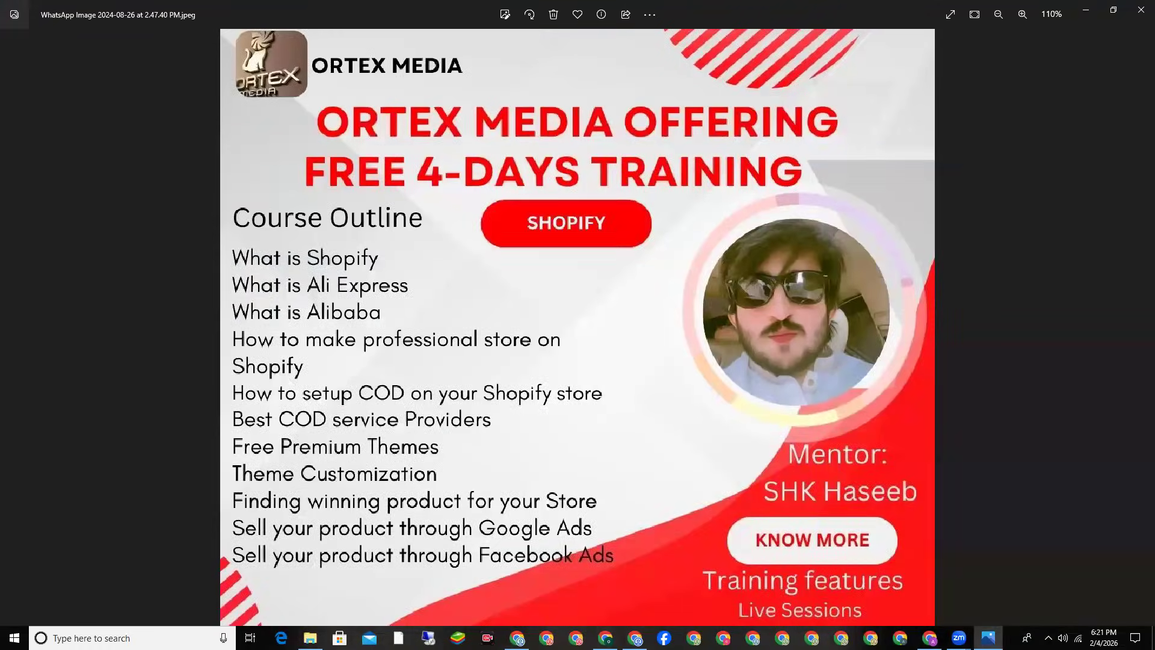
pyautogui.hotkey('alt', 'Tab')
pyautogui.click(285, 3)
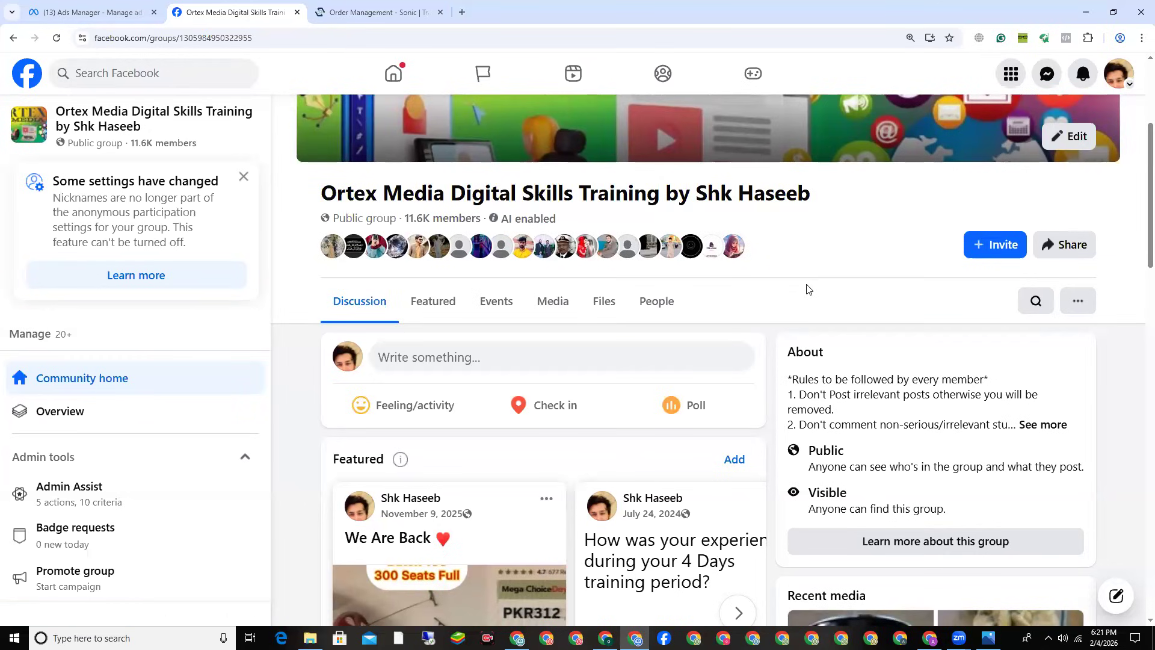
# Step: Close the Shopify training poster and bring up Chrome's Other Chrome profiles list
pyautogui.click(1085, 9)
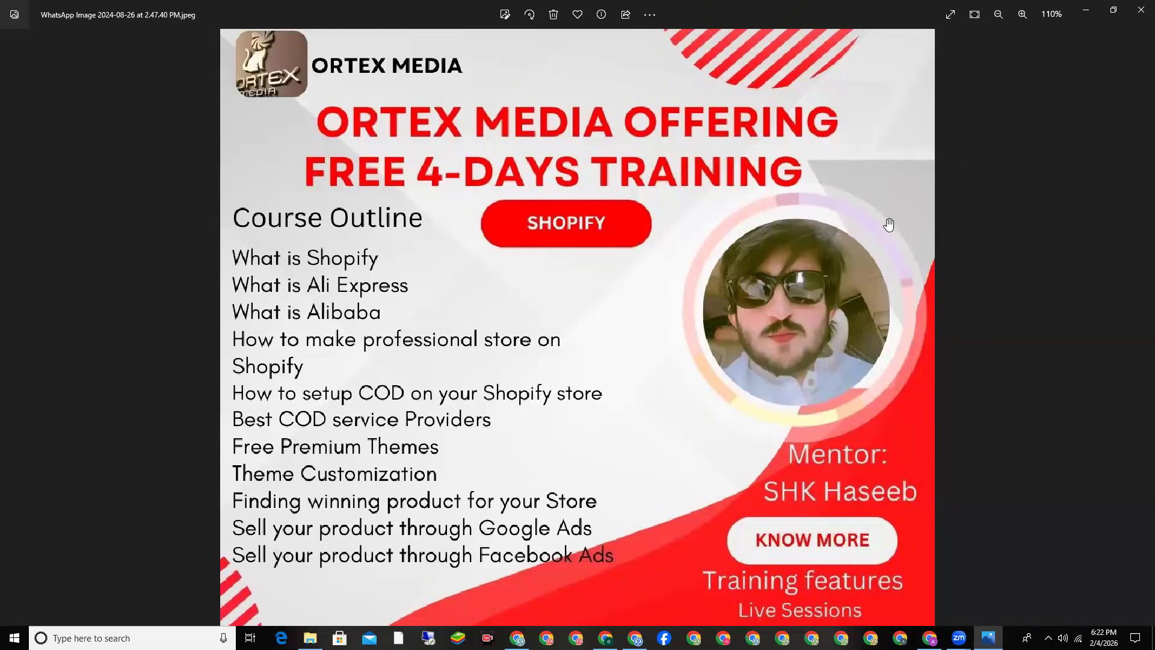
pyautogui.click(1141, 10)
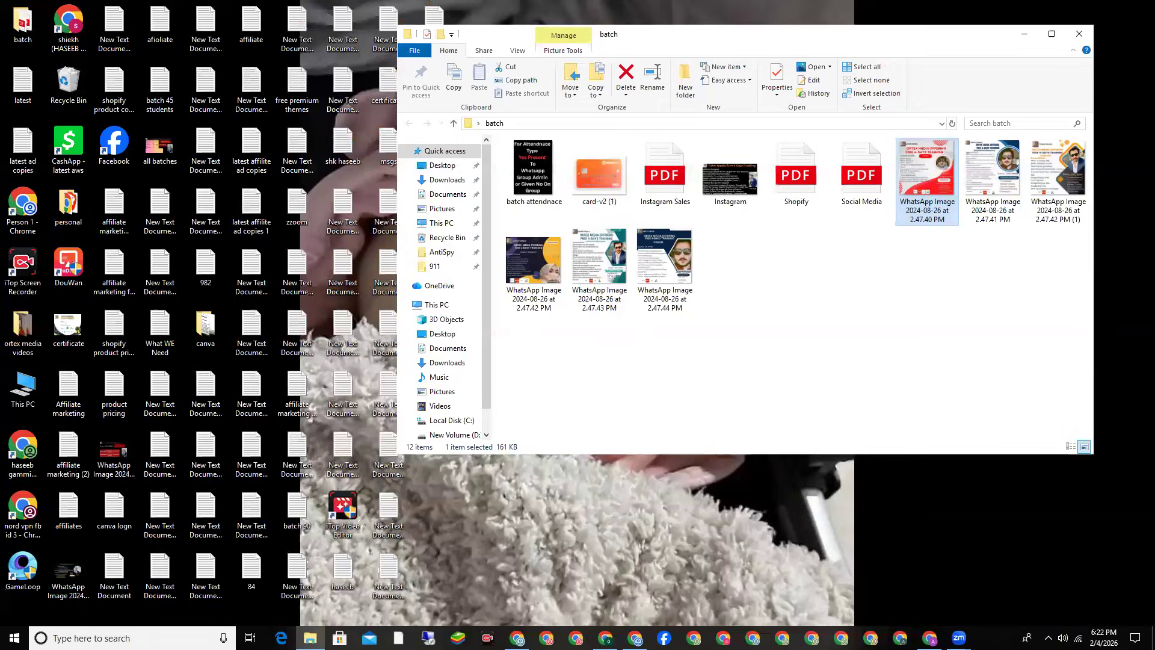
pyautogui.click(930, 638)
pyautogui.click(1119, 40)
pyautogui.scroll(-3, 1034, 421)
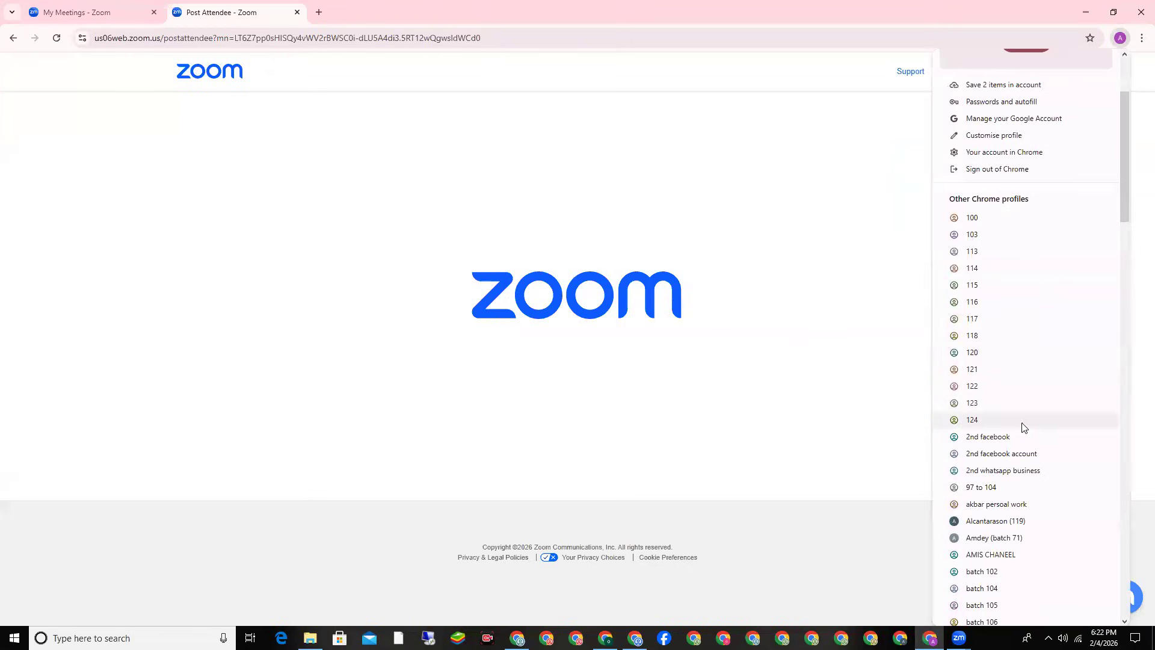
# Step: Switch to Chrome profile 124 and open shopify.com/pk from a Google search for 'shopify'
pyautogui.click(1023, 425)
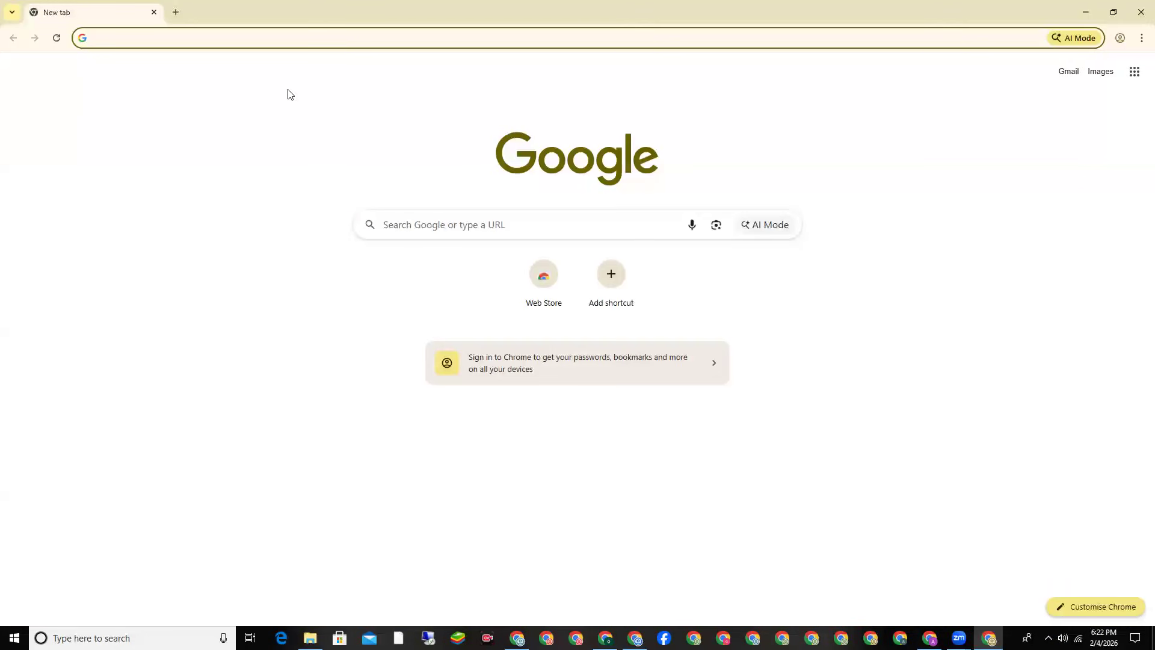
pyautogui.write('sh')
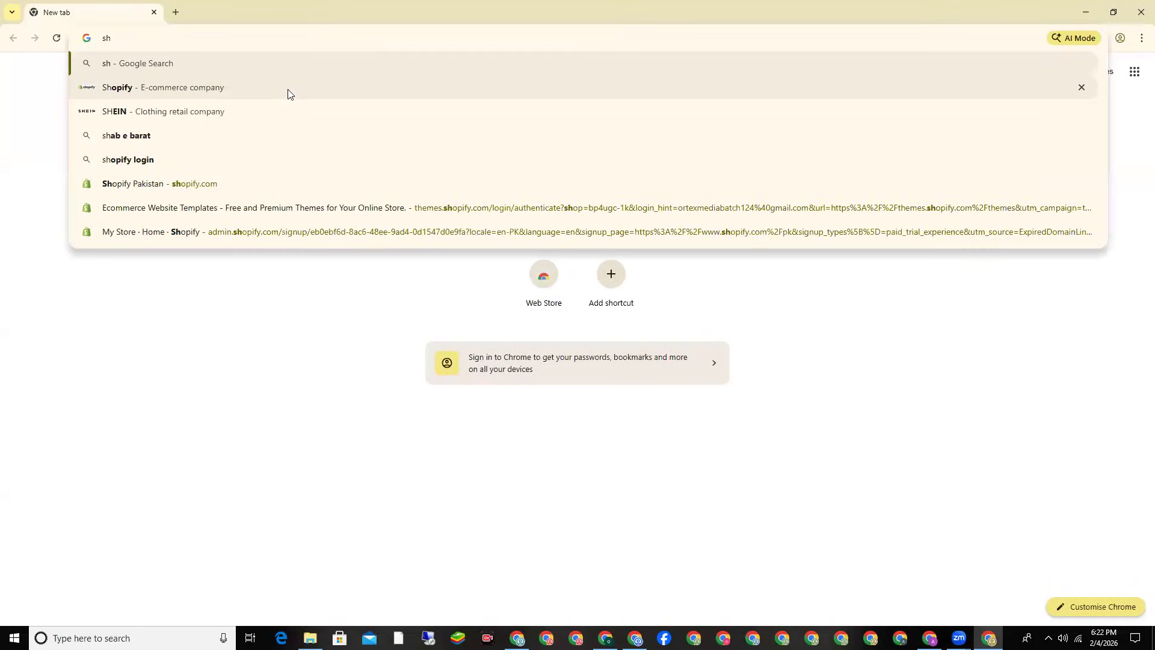
pyautogui.write('opify')
pyautogui.press('Return')
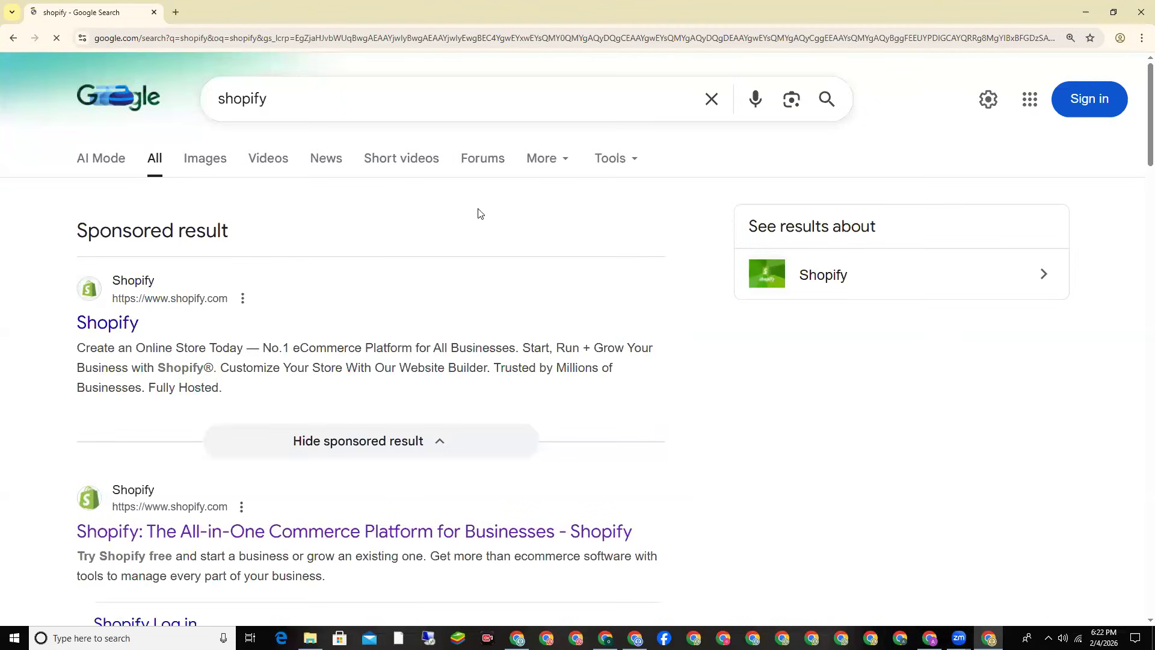
pyautogui.scroll(-2, 480, 214)
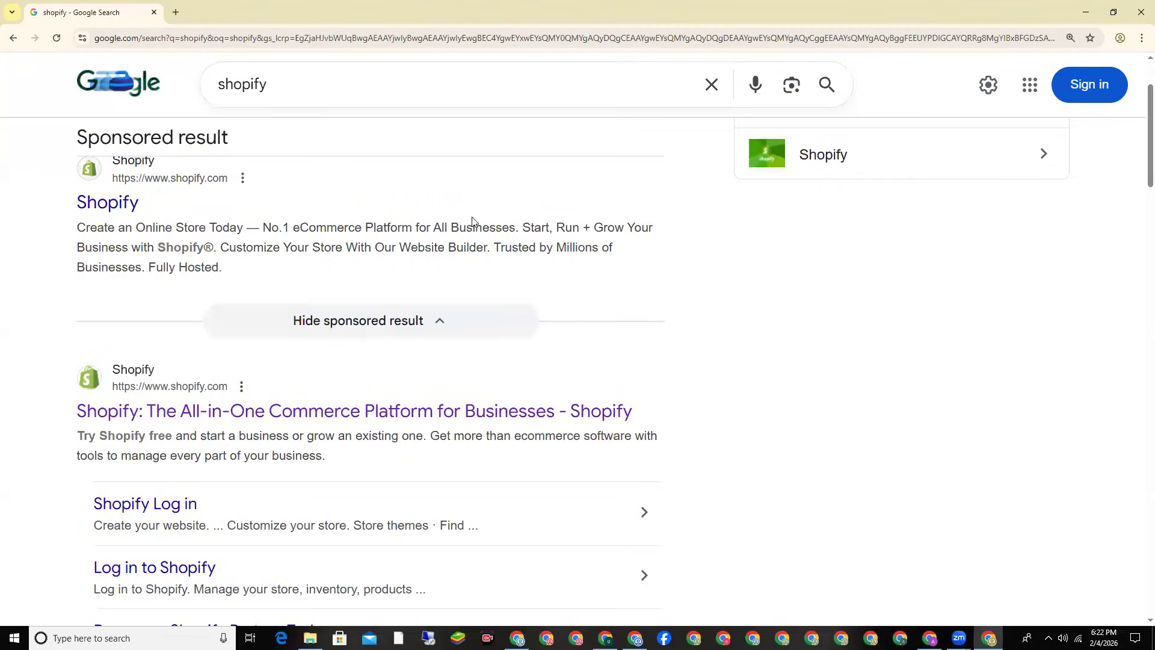
pyautogui.click(178, 411)
# Step: Zoom the Shopify page in three levels from Chrome's menu
pyautogui.click(1141, 38)
pyautogui.click(1108, 311)
pyautogui.click(1109, 312)
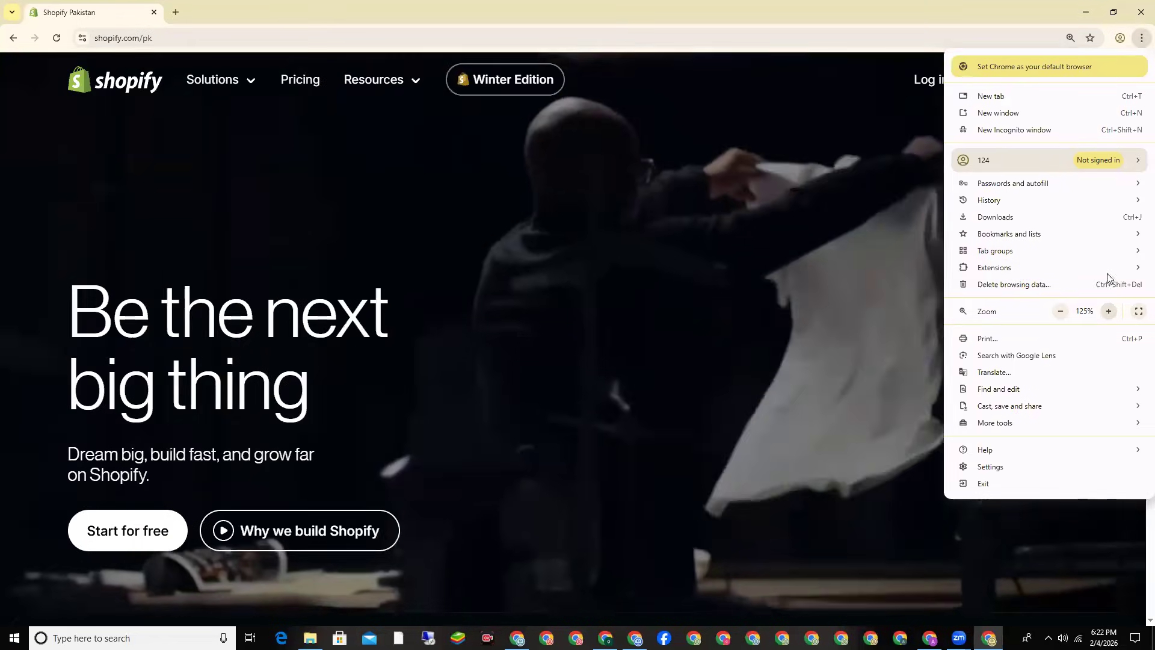
pyautogui.click(1109, 311)
pyautogui.press('Escape')
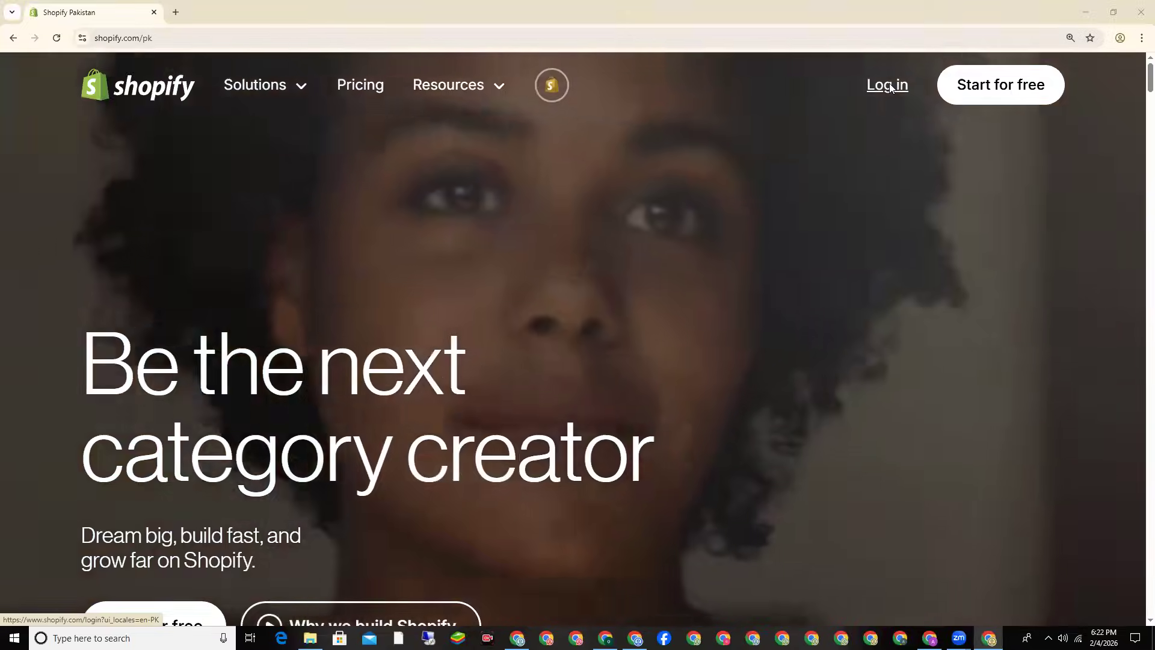
# Step: Log in to the Shopify admin, collapse the trial panel, and go to Settings > General
pyautogui.click(891, 87)
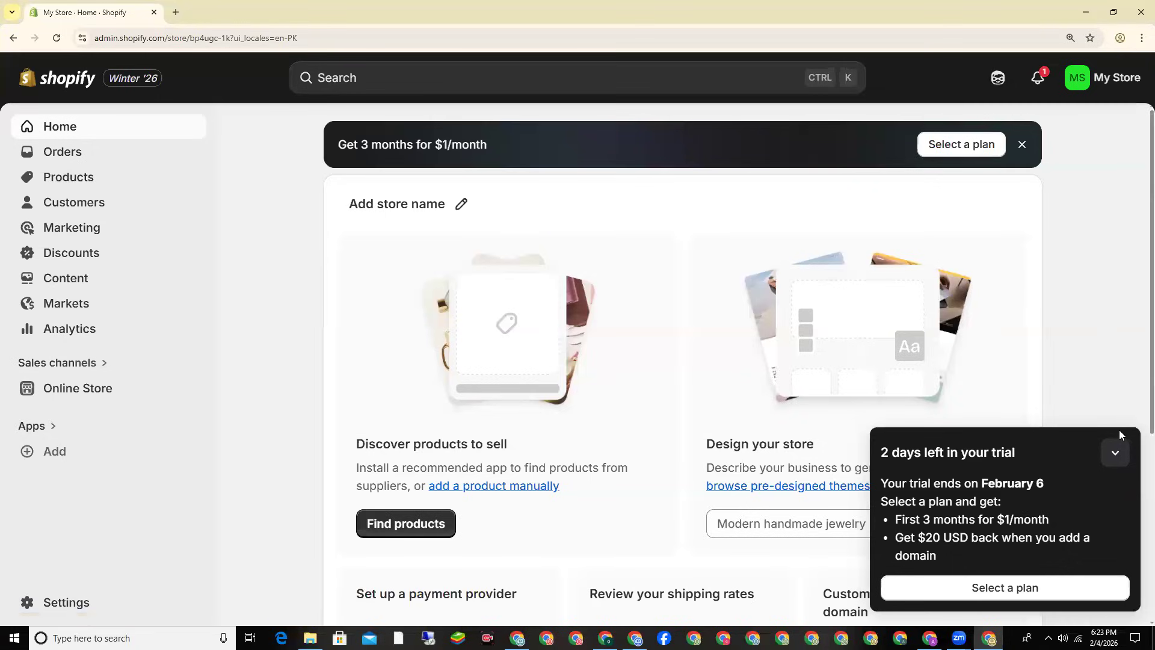
pyautogui.click(1115, 450)
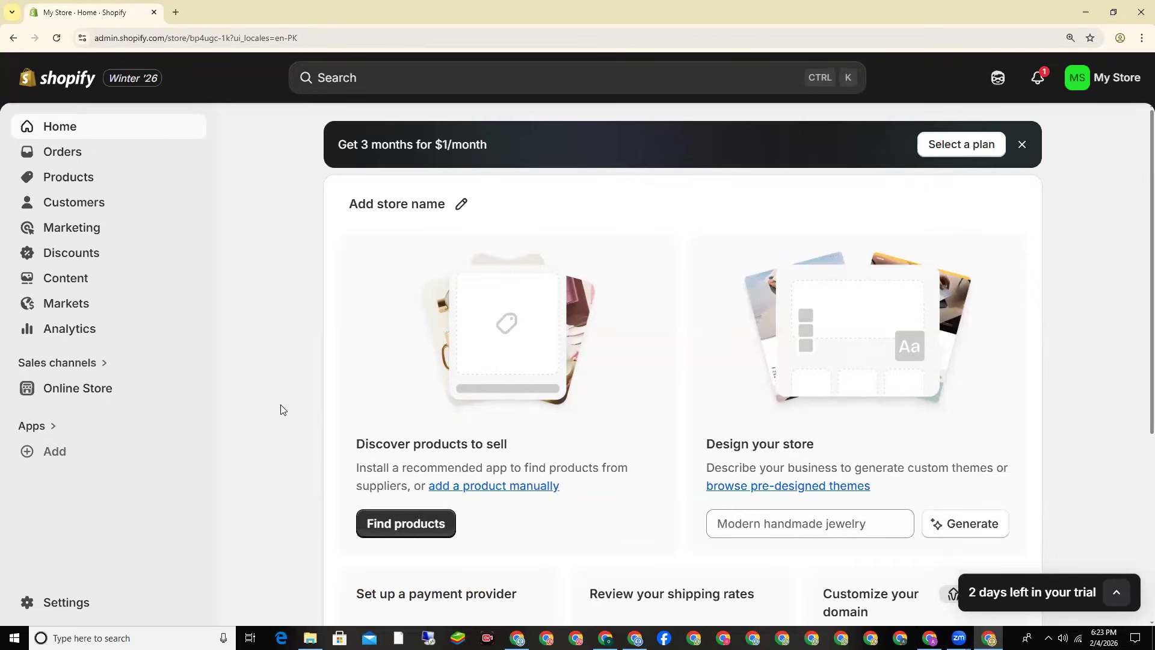
pyautogui.click(58, 601)
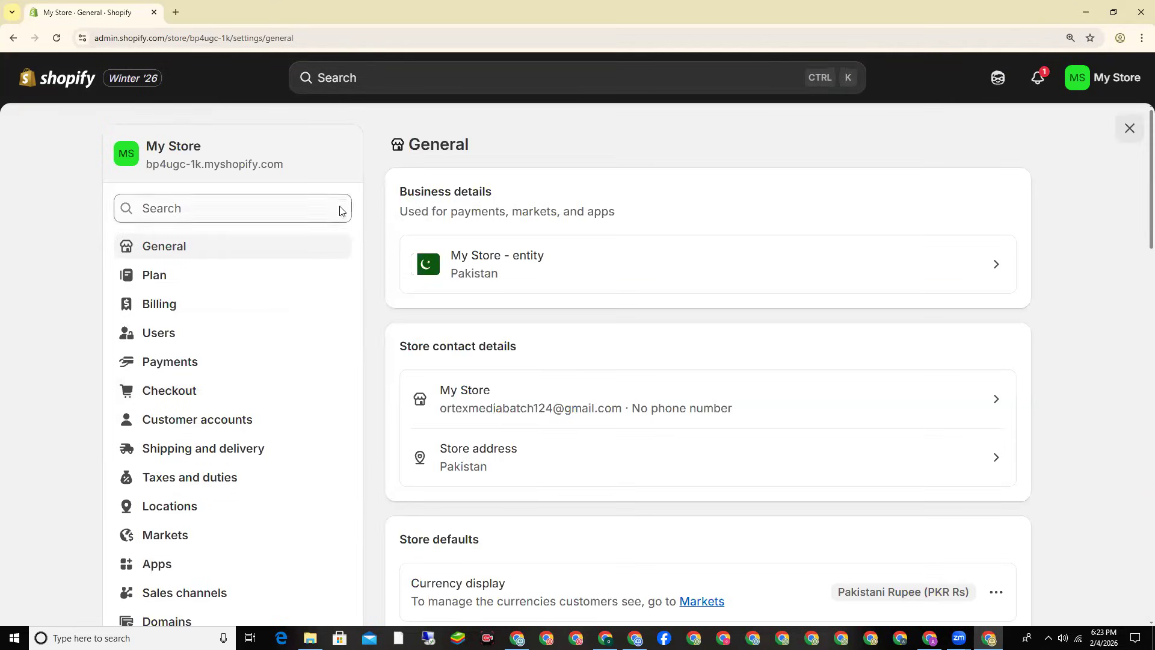
# Step: Find Store contact details on the General page and open the My Store contact row
pyautogui.scroll(-1, 194, 192)
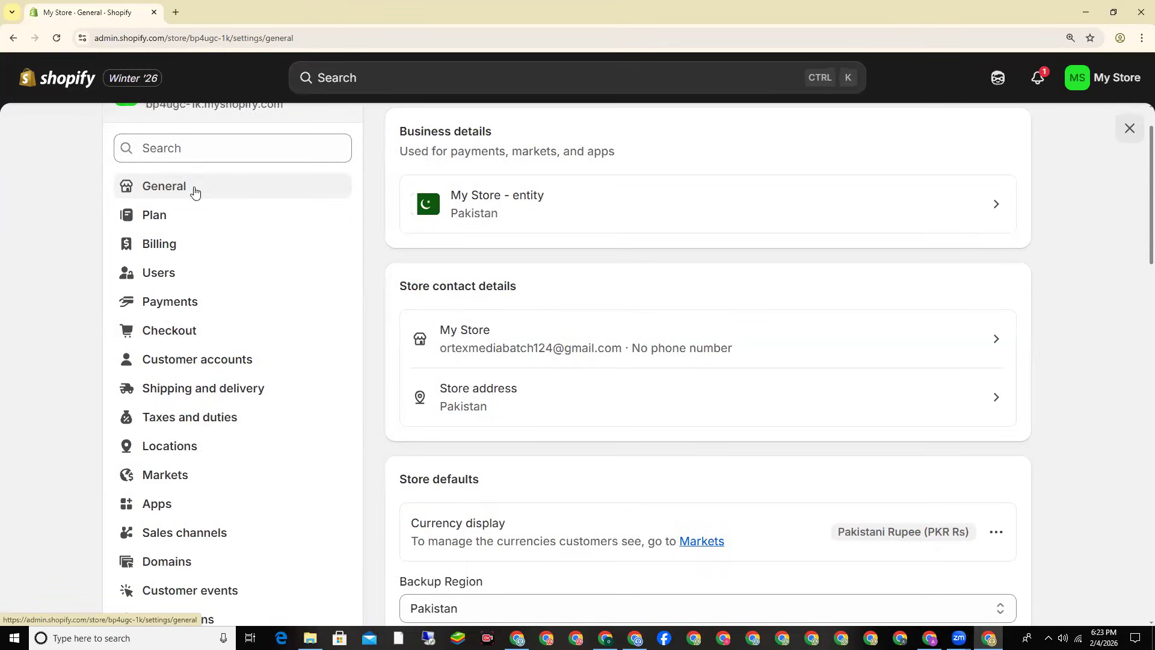
pyautogui.scroll(1, 559, 197)
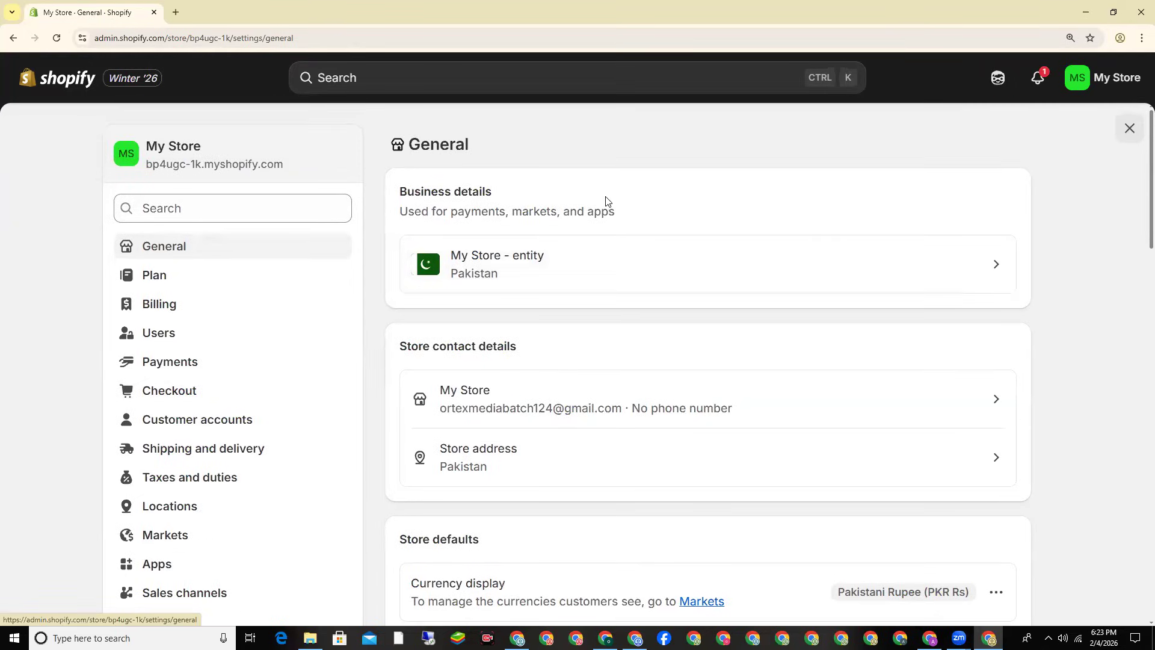
pyautogui.doubleClick(443, 345)
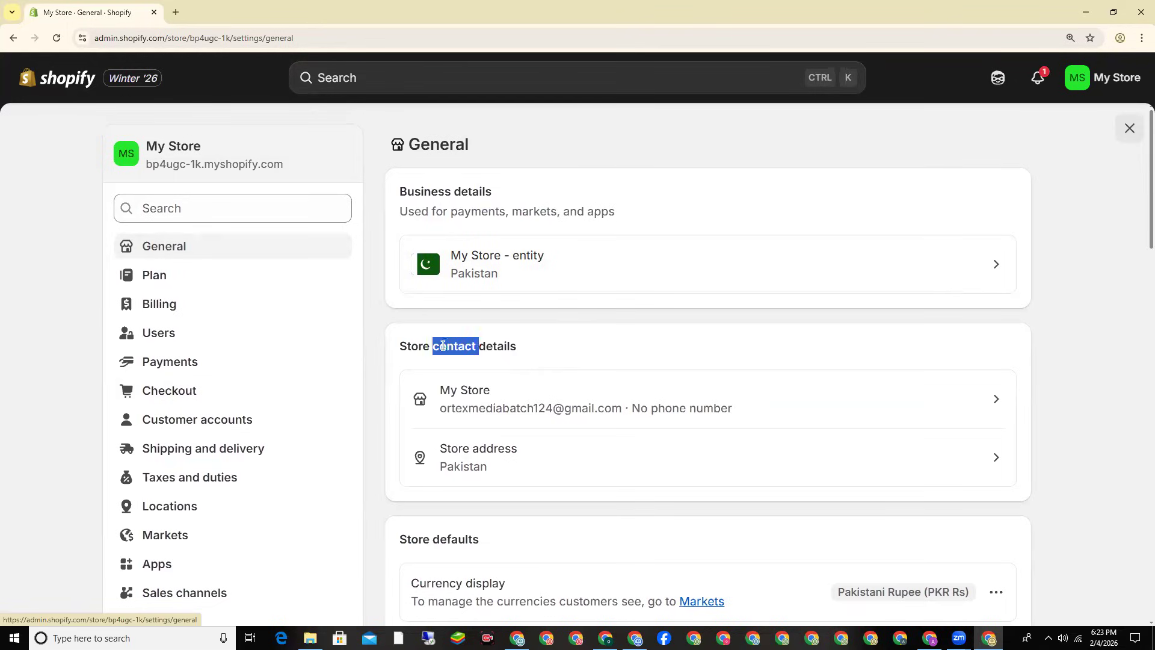
pyautogui.click(442, 345)
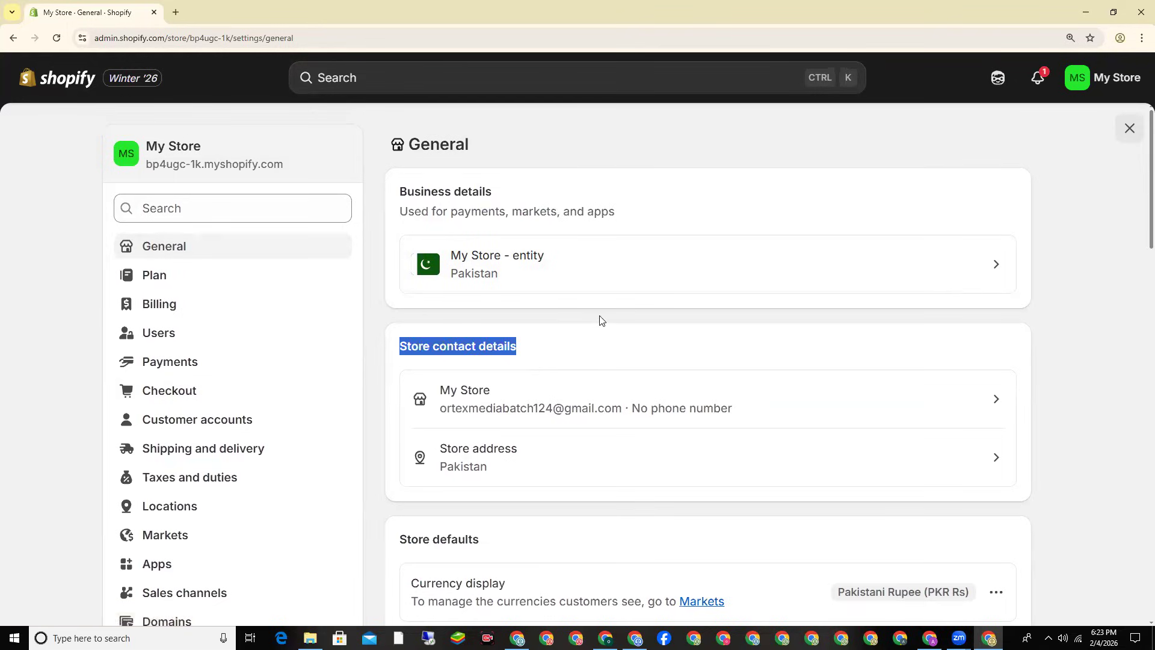
pyautogui.scroll(-1, 600, 321)
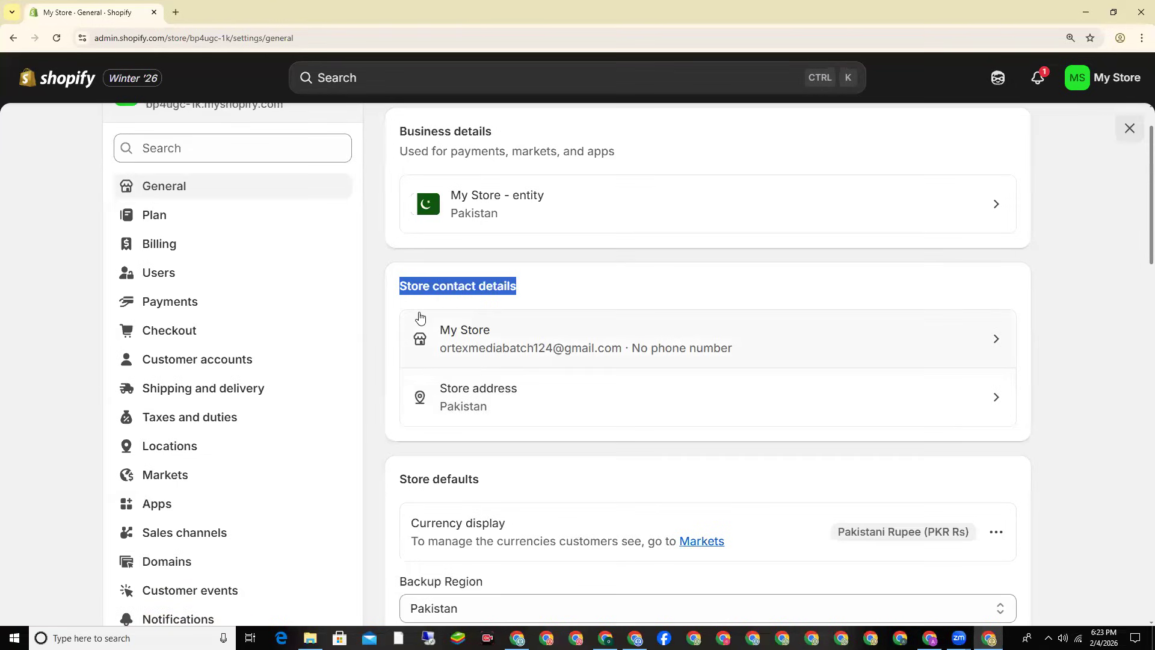
pyautogui.click(776, 327)
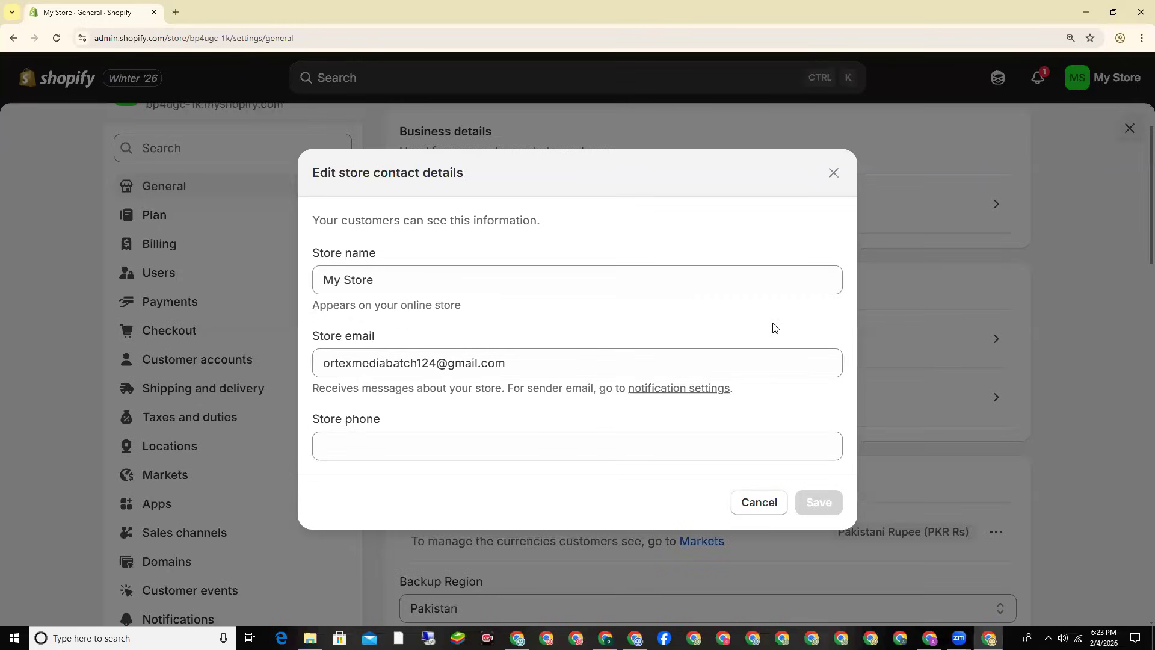
# Step: Replace the store name My Store with 'Leather Bags', enter the store phone number, and save
pyautogui.click(313, 274)
pyautogui.hotkey('ctrl', 'a')
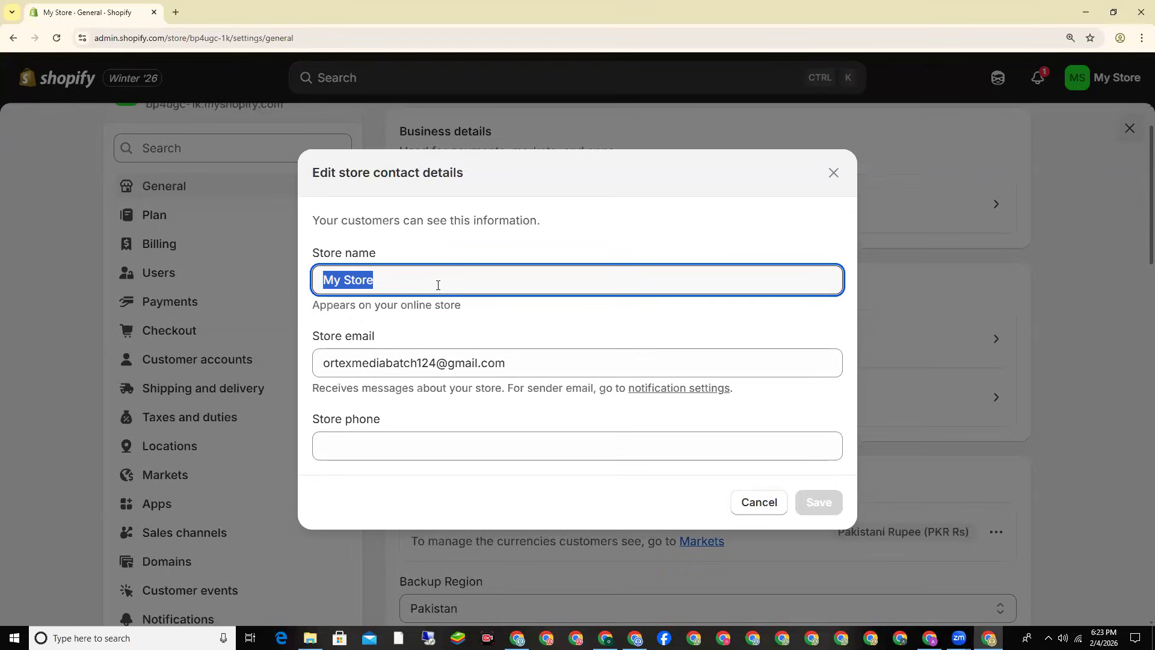
pyautogui.write('Lea')
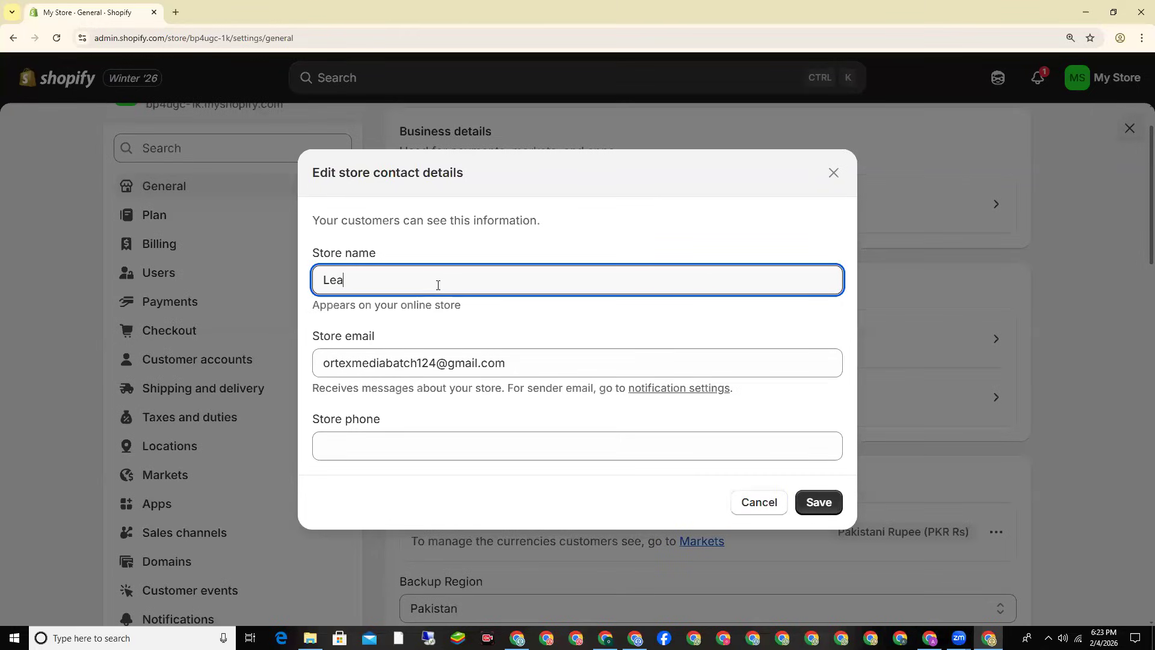
pyautogui.write('ther Bags')
pyautogui.click(351, 453)
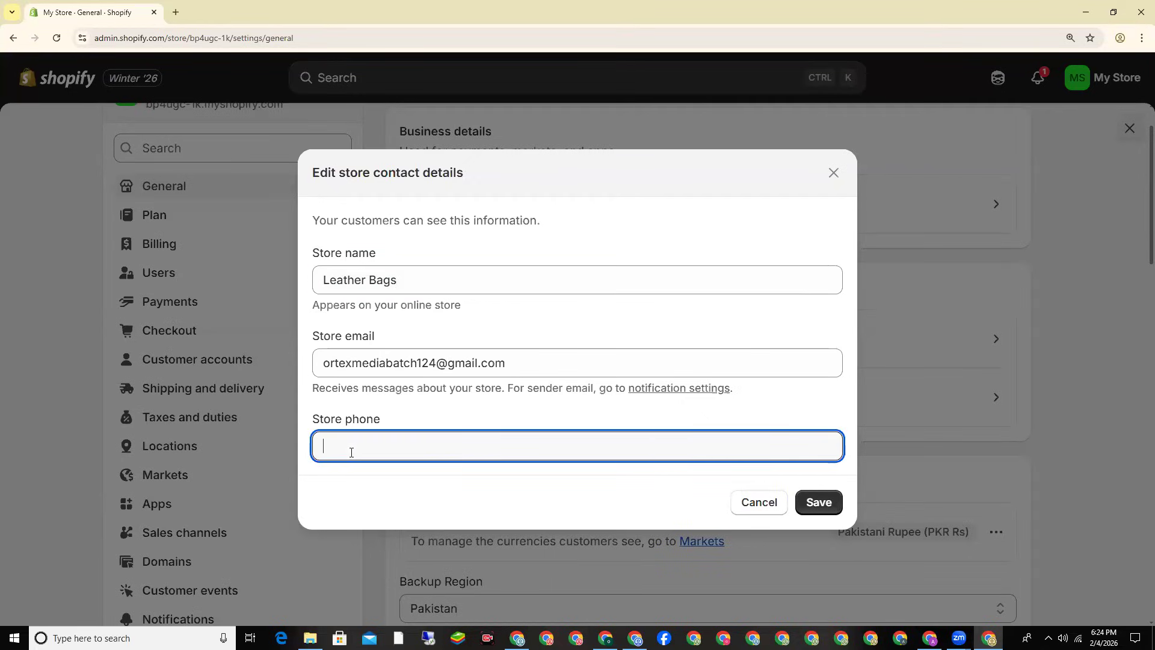
pyautogui.click(820, 503)
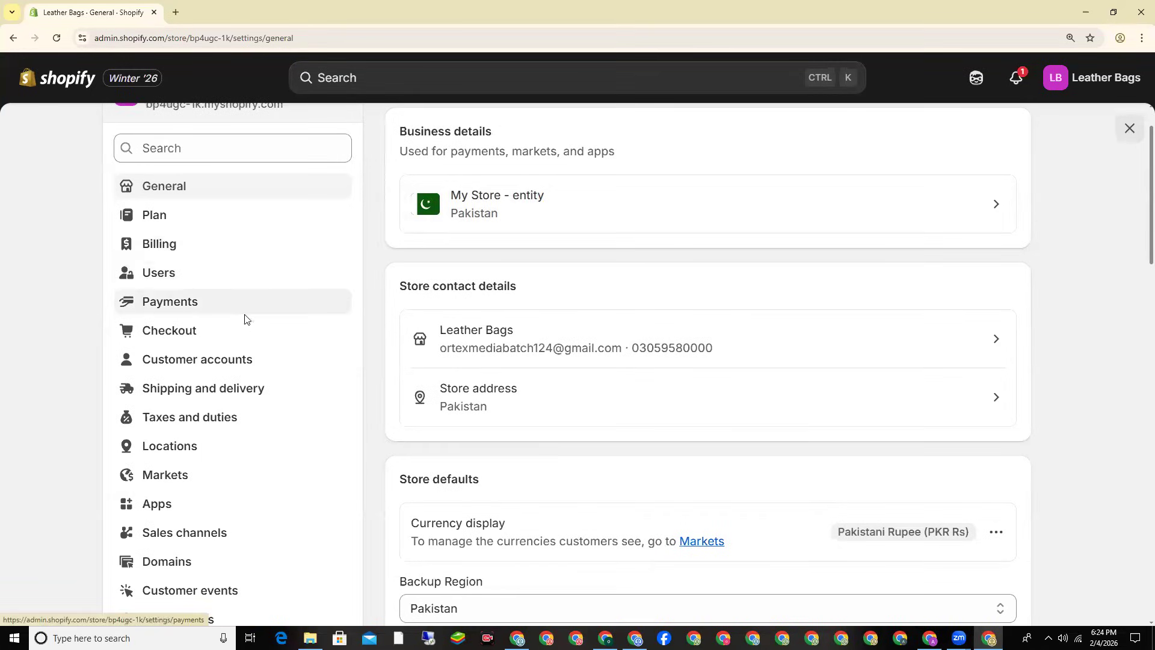
# Step: Open Payments settings, then switch to the Sonic Trax 'Order Management' tab in the other Chrome window
pyautogui.click(162, 301)
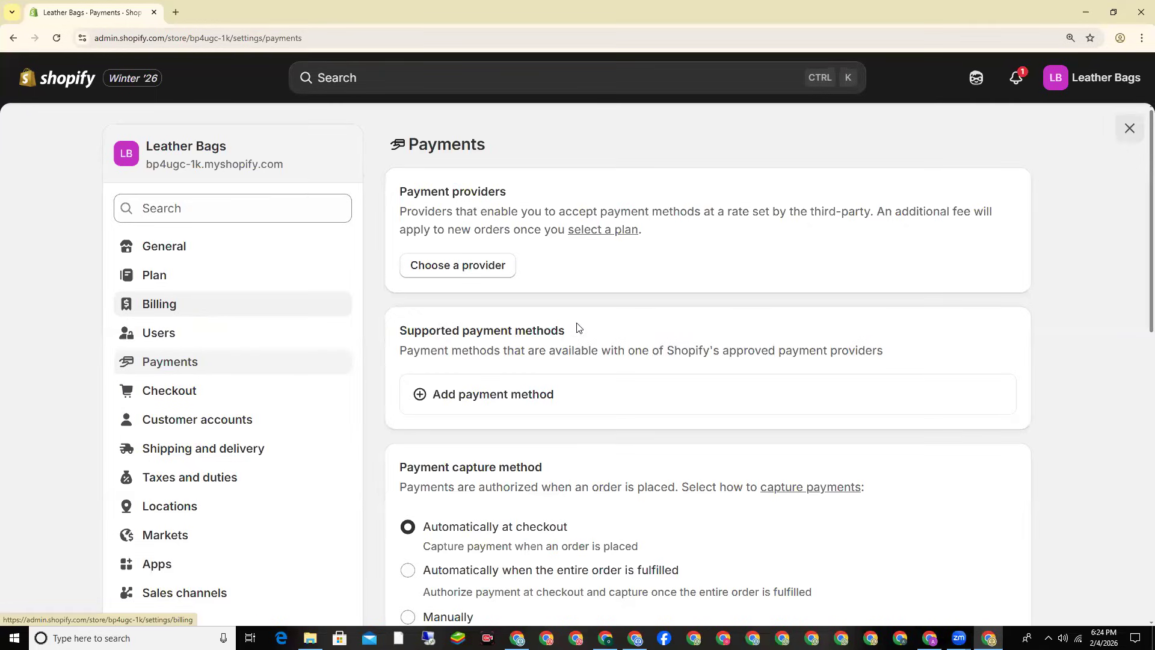
pyautogui.click(635, 638)
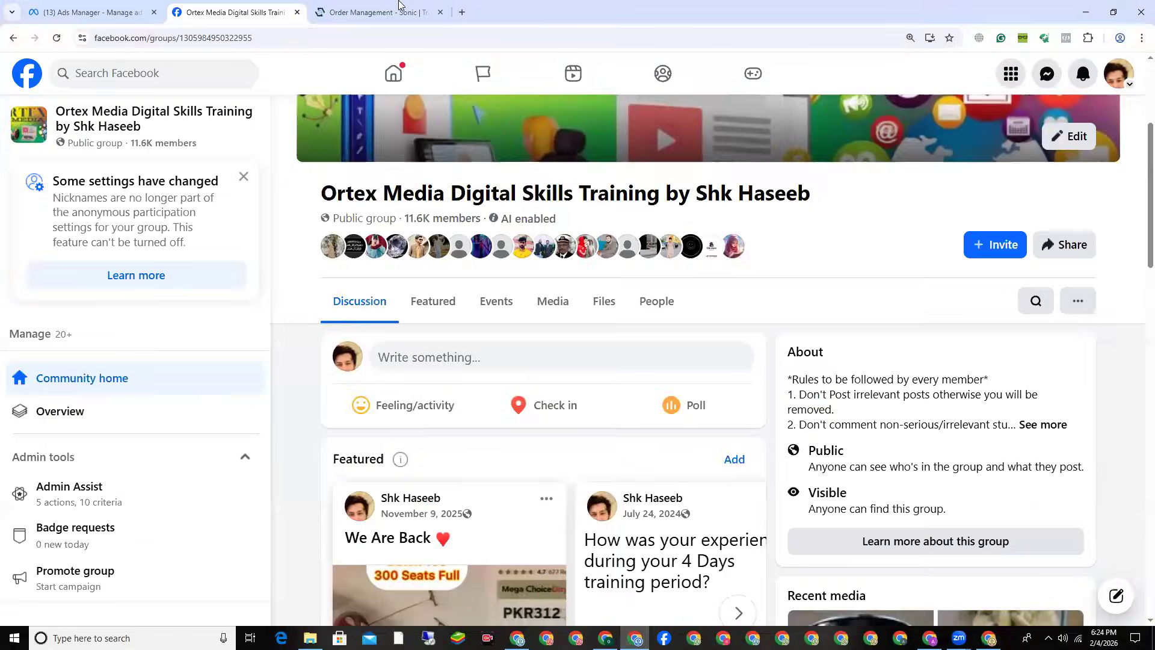
pyautogui.click(399, 7)
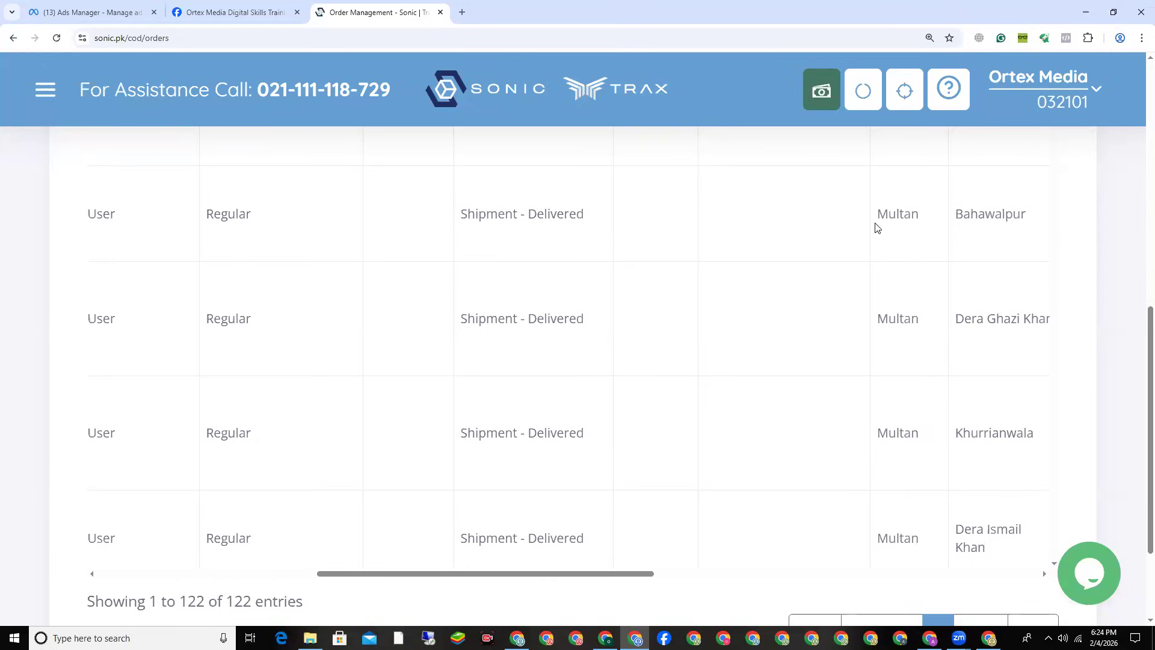
# Step: Highlight destinations and Delivered statuses for Multan, Bahawalpur, Dera Ghazi Khan, Dera Ismail Khan and Rawalpindi
pyautogui.doubleClick(887, 211)
pyautogui.doubleClick(1011, 205)
pyautogui.doubleClick(544, 215)
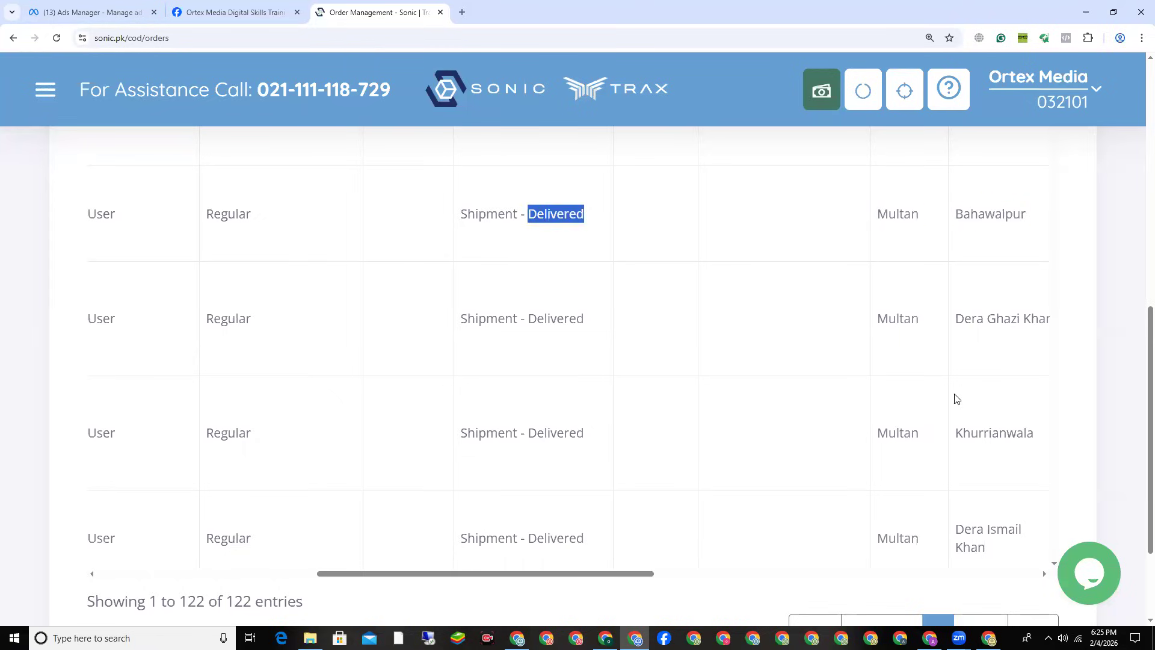
pyautogui.doubleClick(896, 319)
pyautogui.tripleClick(971, 325)
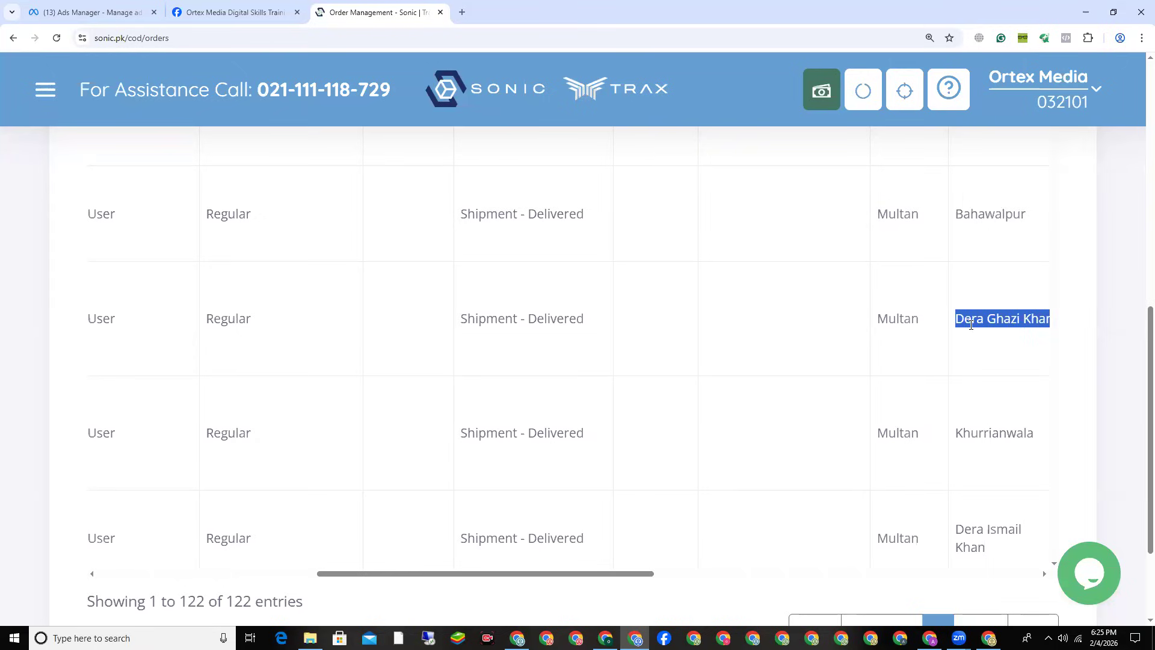
pyautogui.doubleClick(545, 319)
pyautogui.scroll(-4, 861, 305)
pyautogui.doubleClick(965, 298)
pyautogui.tripleClick(965, 298)
pyautogui.doubleClick(551, 299)
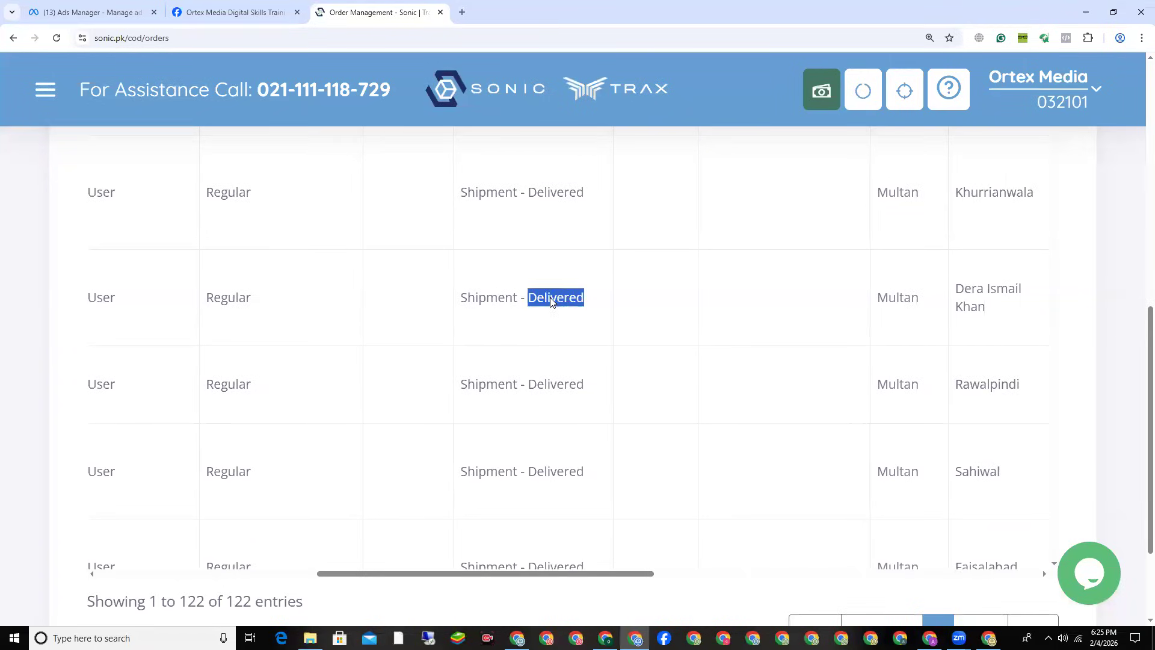
pyautogui.click(1000, 387)
pyautogui.tripleClick(538, 383)
# Step: Highlight further down the destinations and statuses for Sahiwal, Faisalabad, Karachi, Multan and Lahore
pyautogui.scroll(-2, 936, 300)
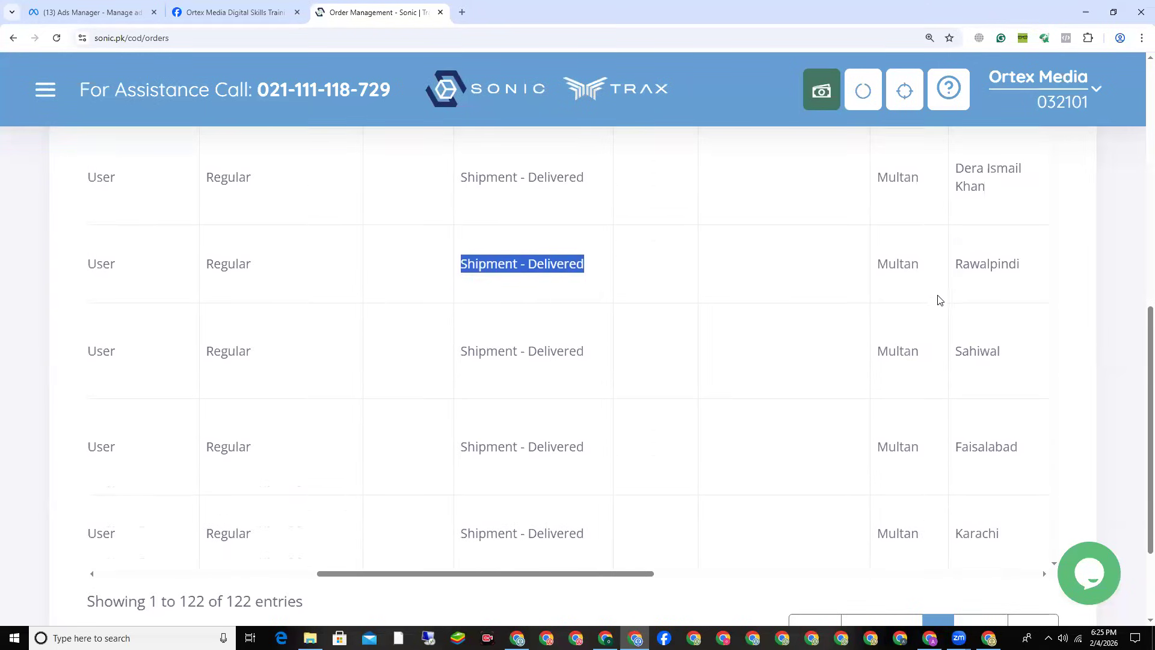
pyautogui.scroll(-1, 936, 300)
pyautogui.doubleClick(978, 292)
pyautogui.doubleClick(559, 289)
pyautogui.click(561, 287)
pyautogui.doubleClick(975, 384)
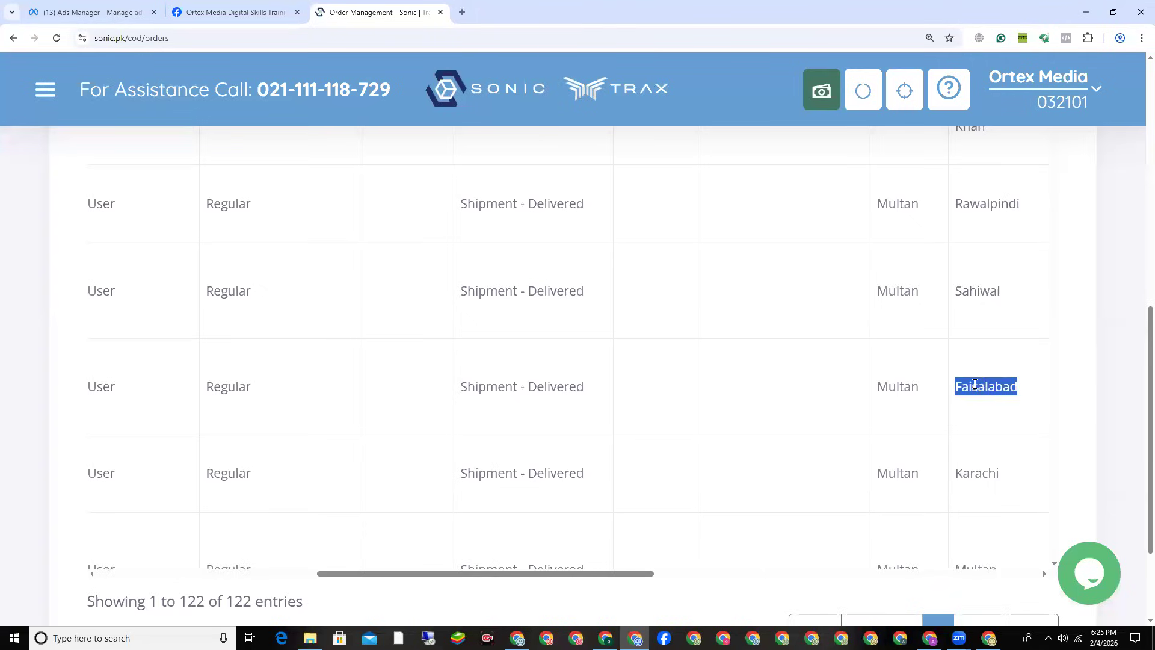
pyautogui.tripleClick(549, 388)
pyautogui.doubleClick(981, 473)
pyautogui.scroll(-3, 902, 227)
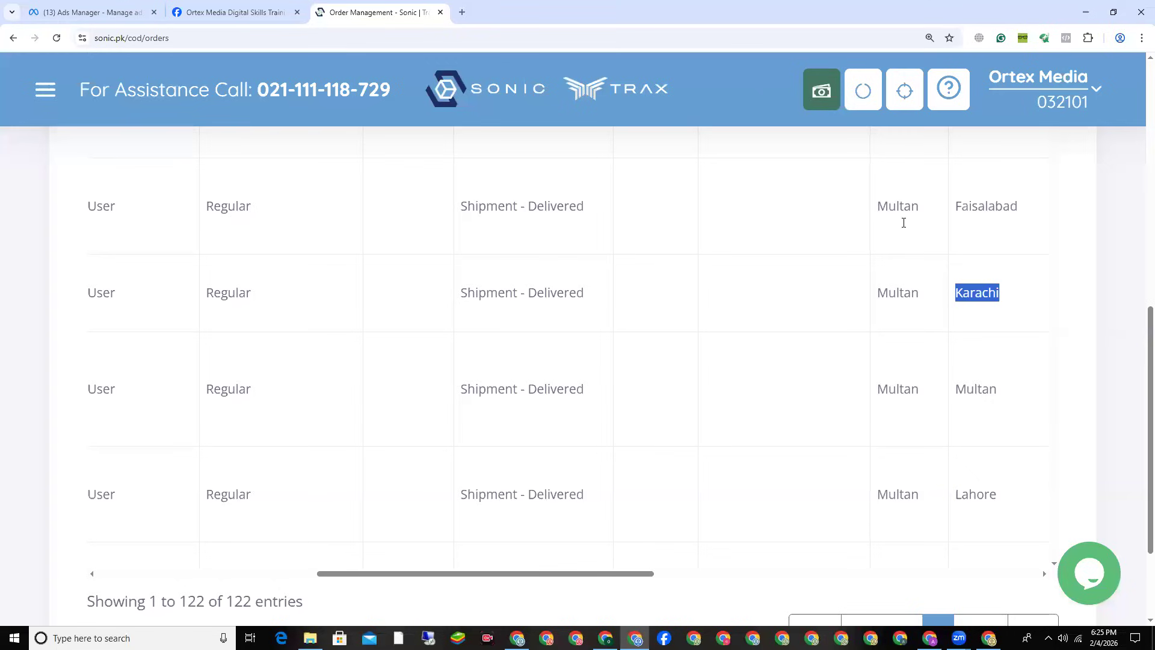
pyautogui.tripleClick(523, 293)
pyautogui.doubleClick(975, 390)
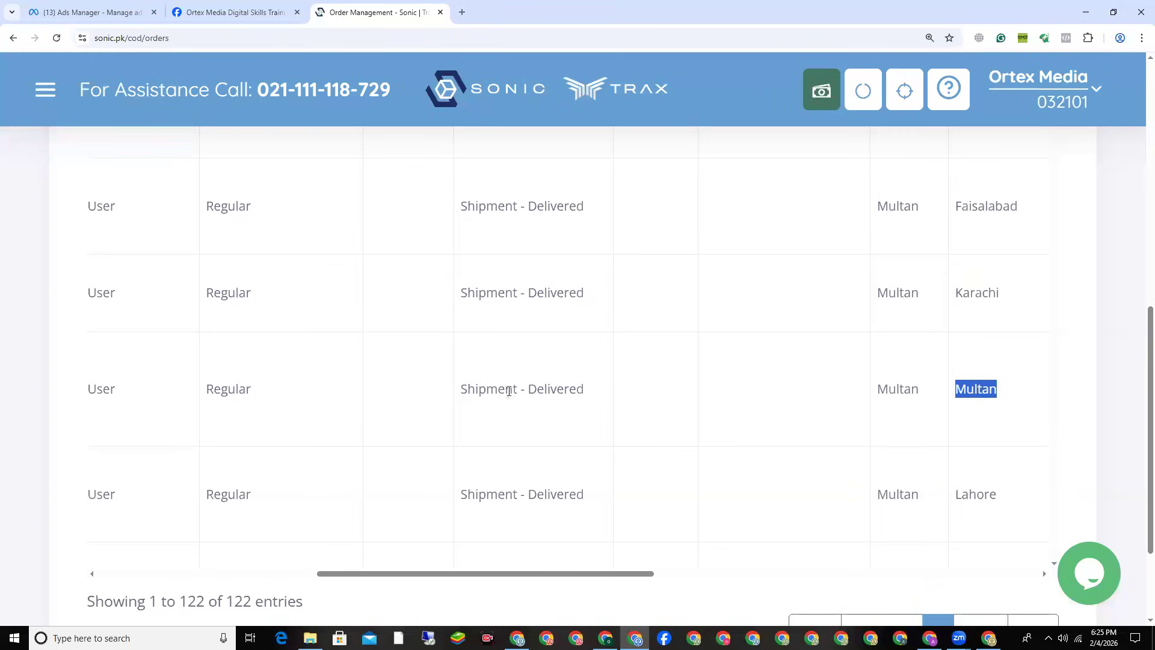
pyautogui.doubleClick(556, 390)
pyautogui.doubleClick(977, 494)
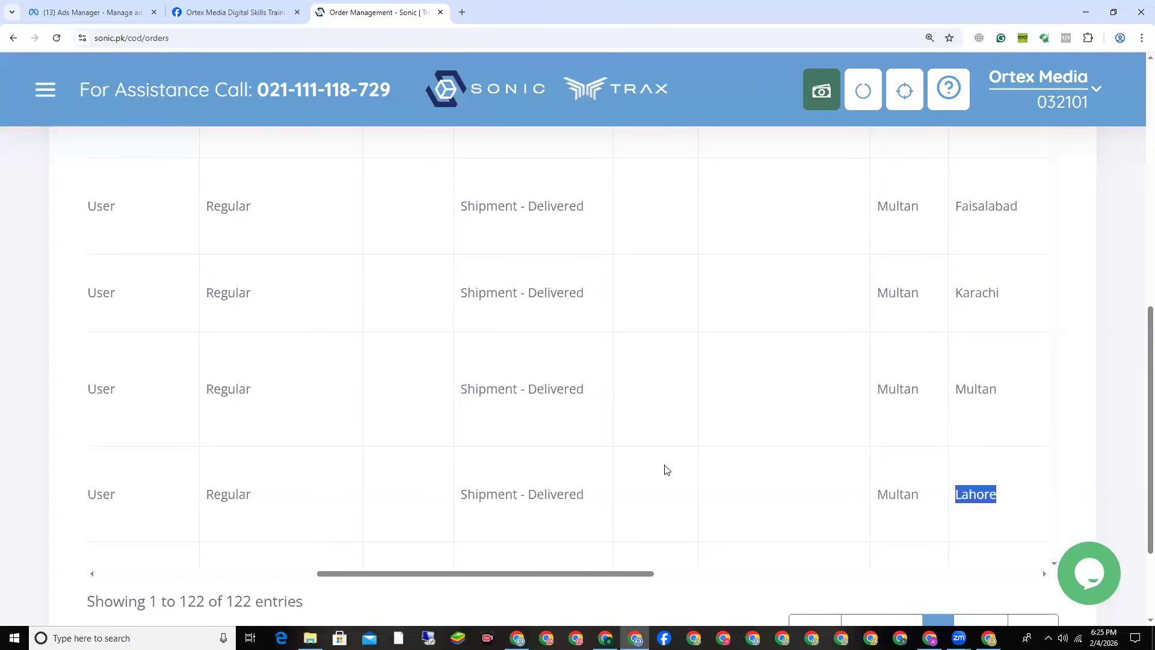
pyautogui.tripleClick(547, 492)
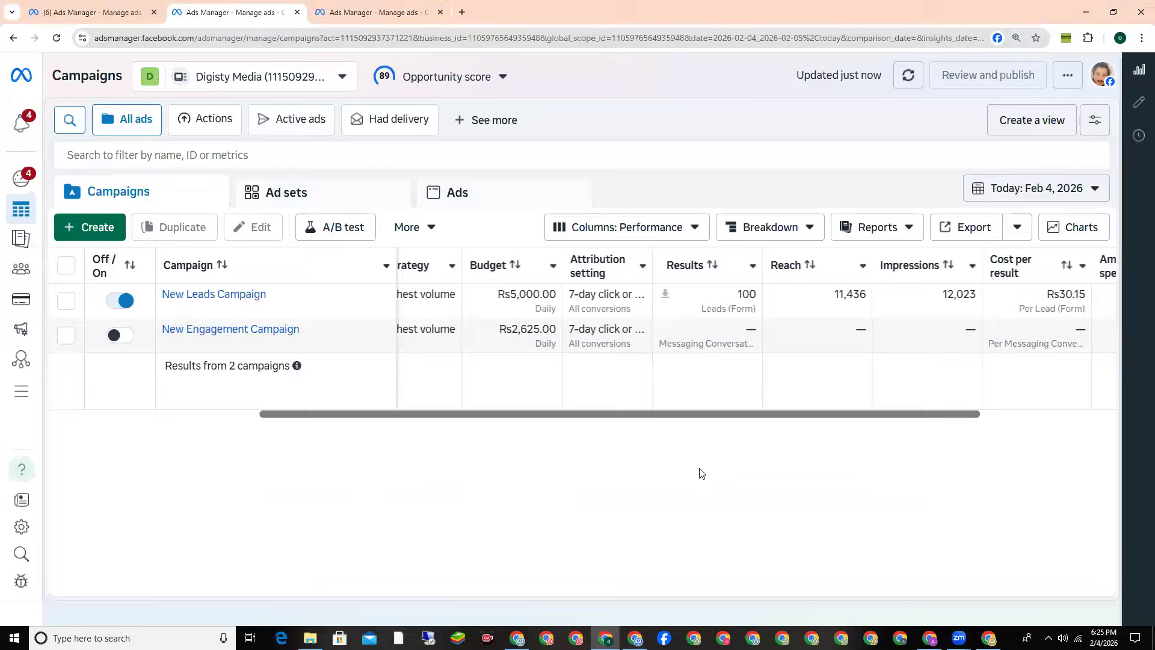
# Step: Switch to Social Sigma's campaigns and refresh them, showing New Leads Campaign at Rs8,230.32 spent
pyautogui.click(399, 5)
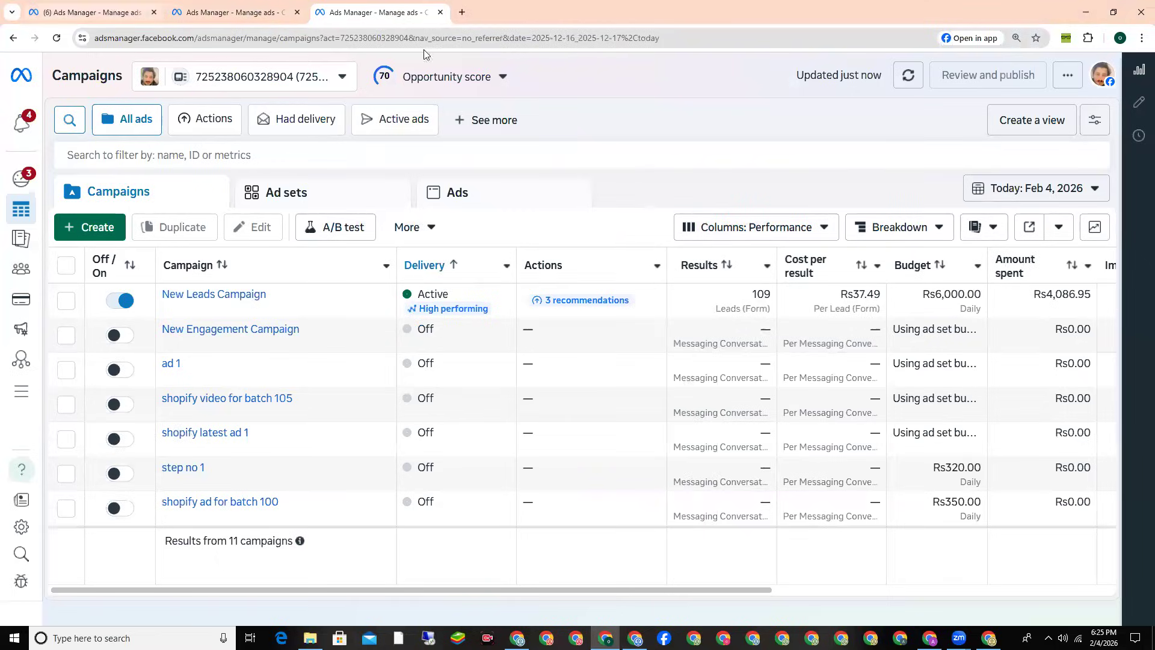
pyautogui.click(115, 7)
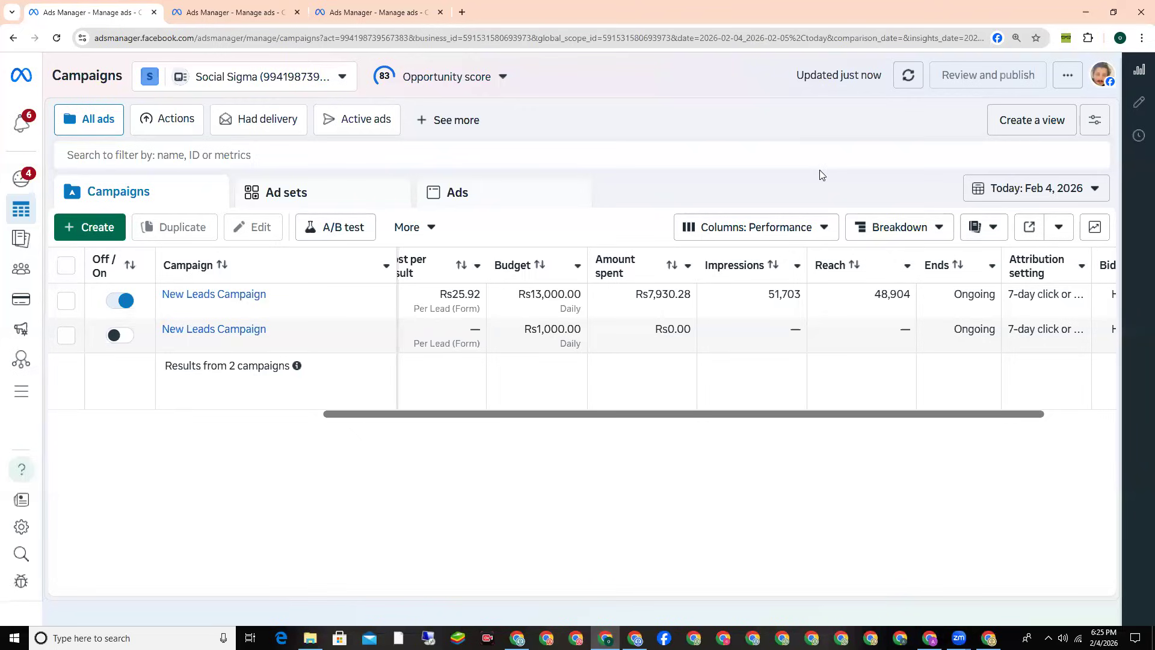
pyautogui.click(909, 76)
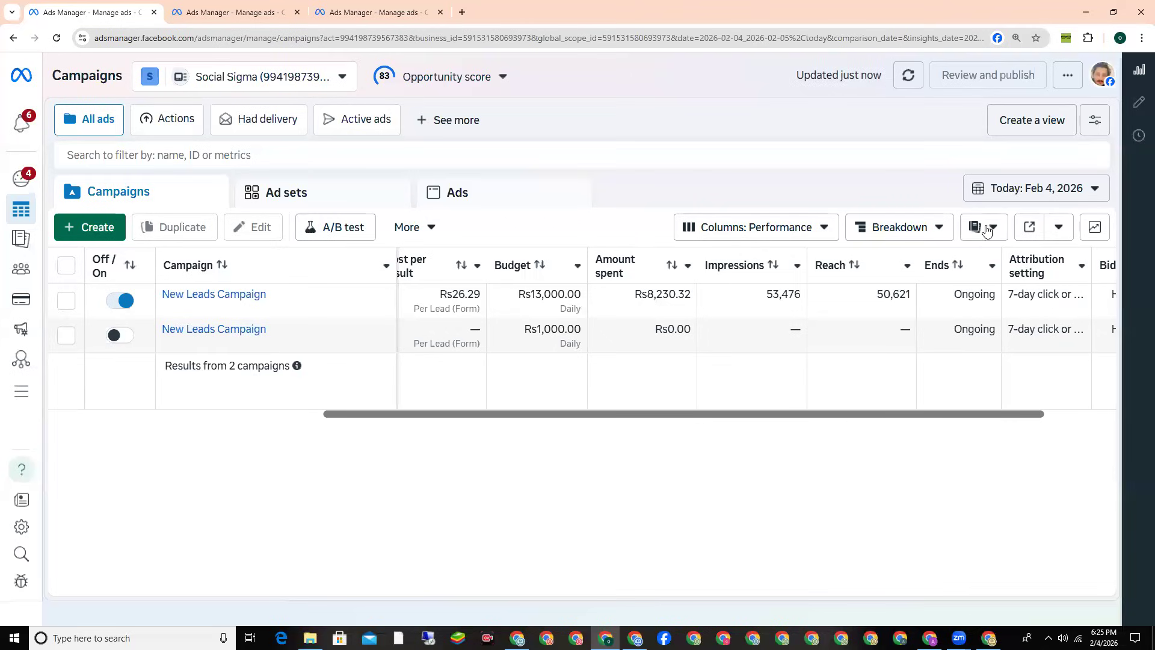
pyautogui.moveTo(859, 415); pyautogui.dragTo(727, 418)
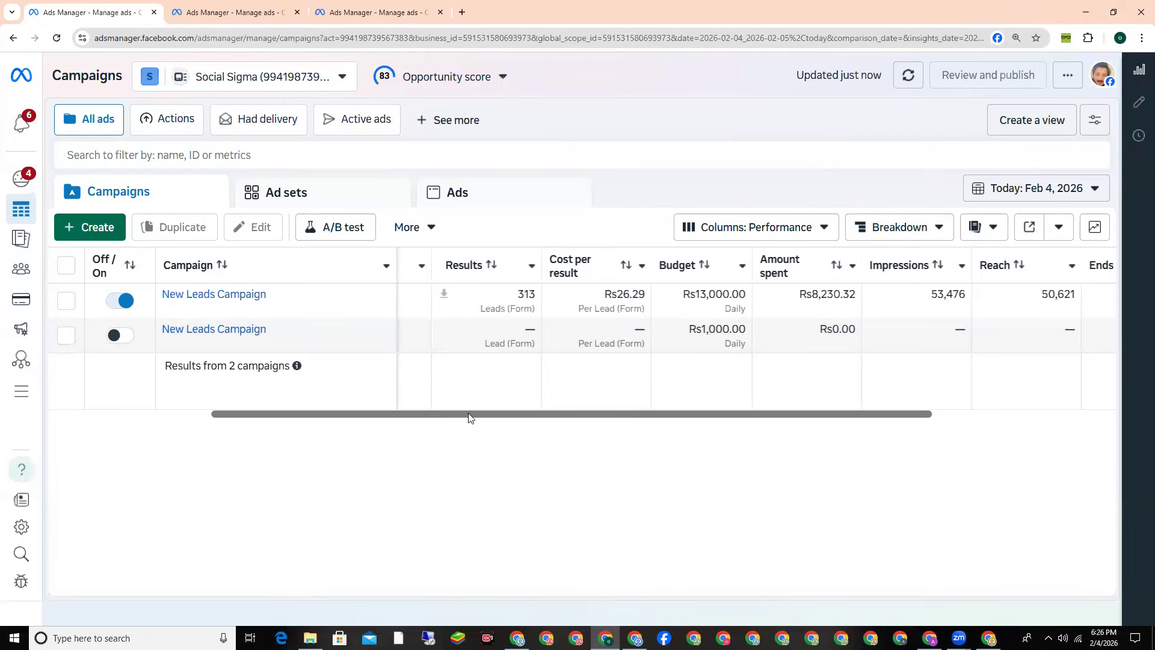
pyautogui.moveTo(469, 413); pyautogui.dragTo(723, 396)
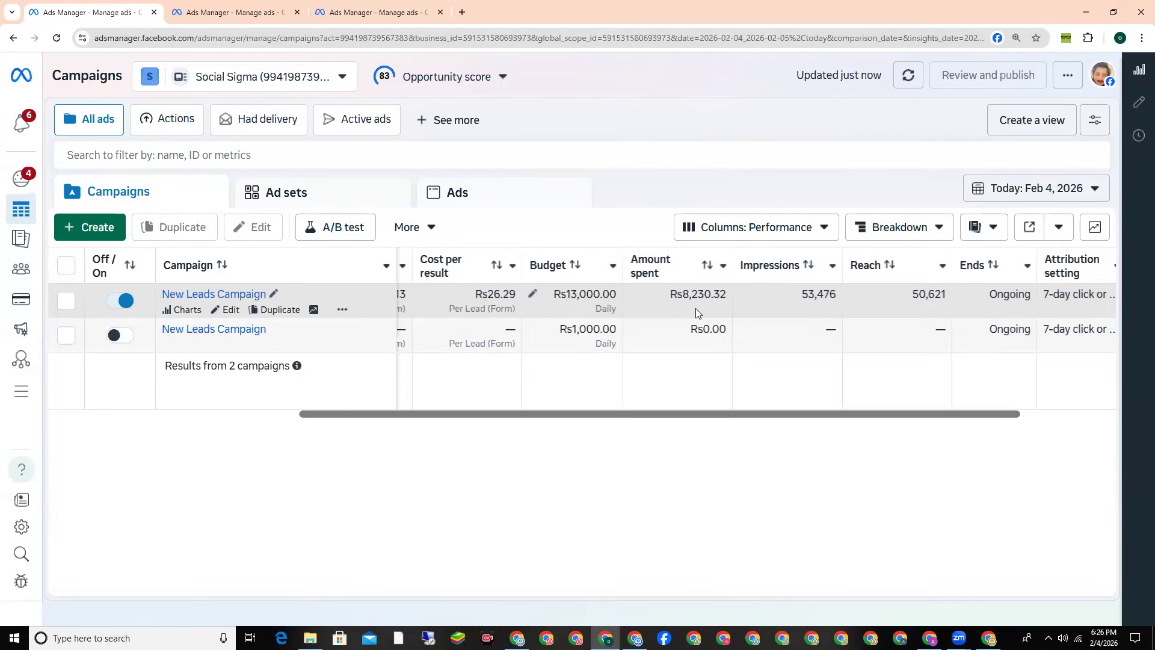
pyautogui.click(988, 191)
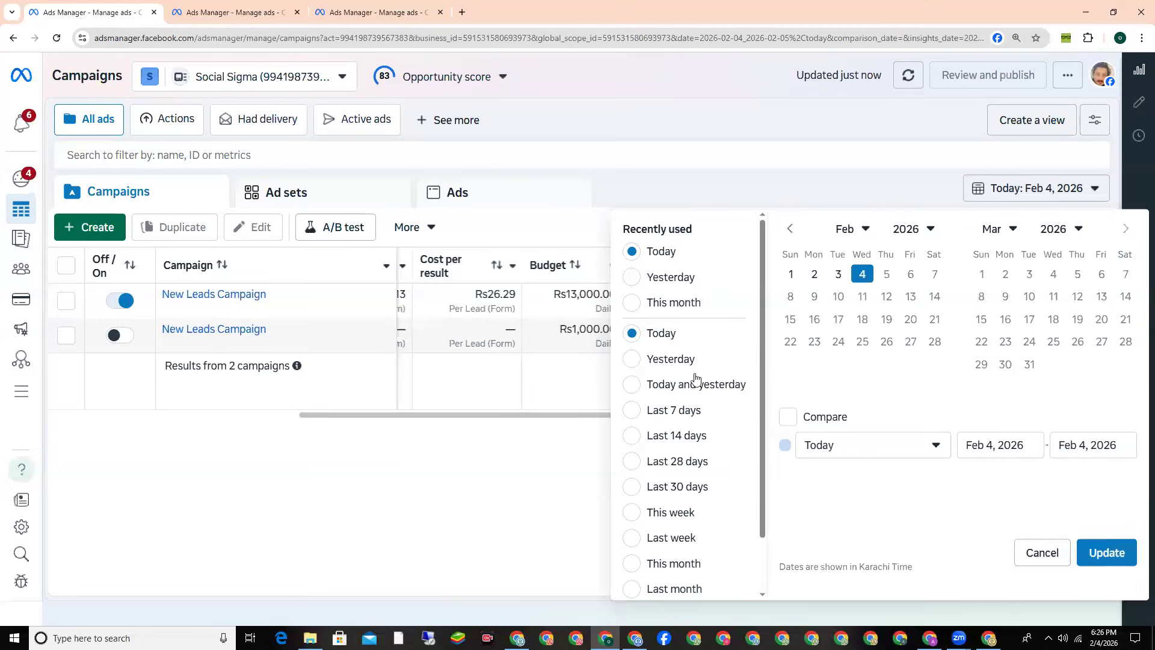
pyautogui.scroll(-2, 709, 469)
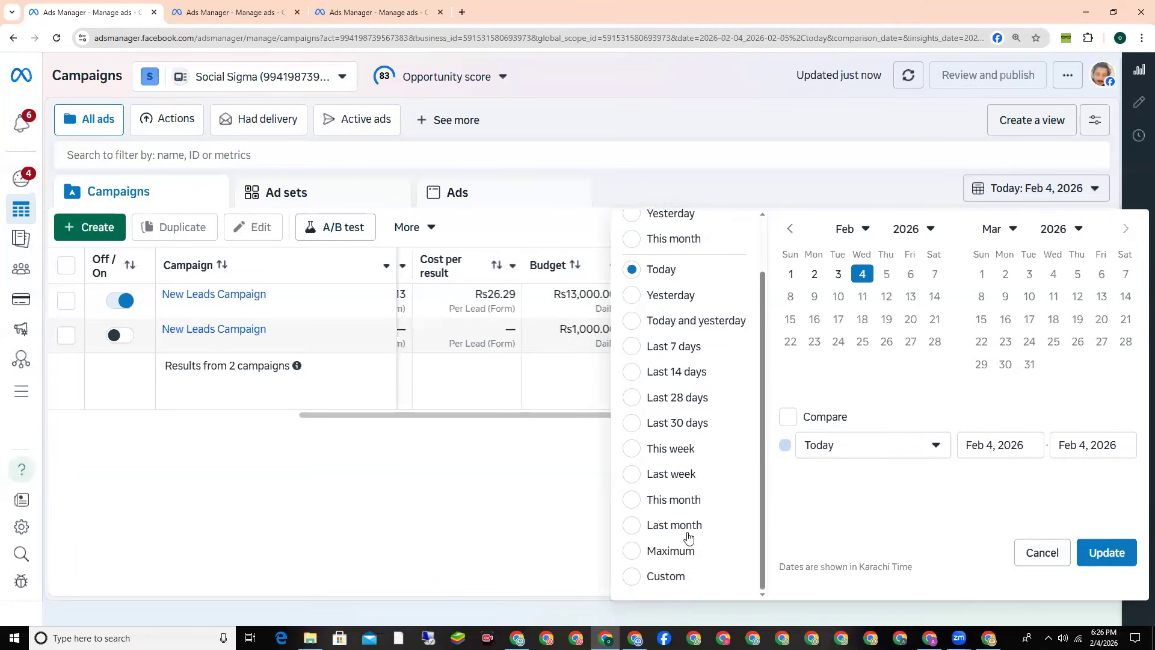
pyautogui.click(697, 526)
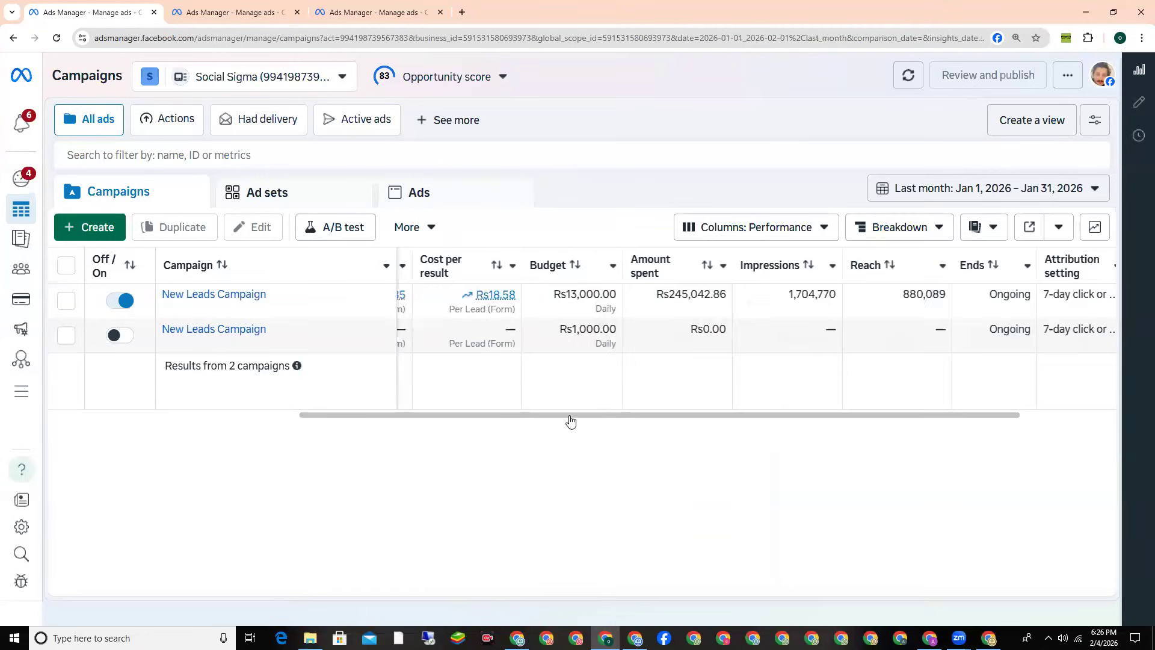
pyautogui.hscroll(-1, 536, 412)
pyautogui.hscroll(-1, 523, 409)
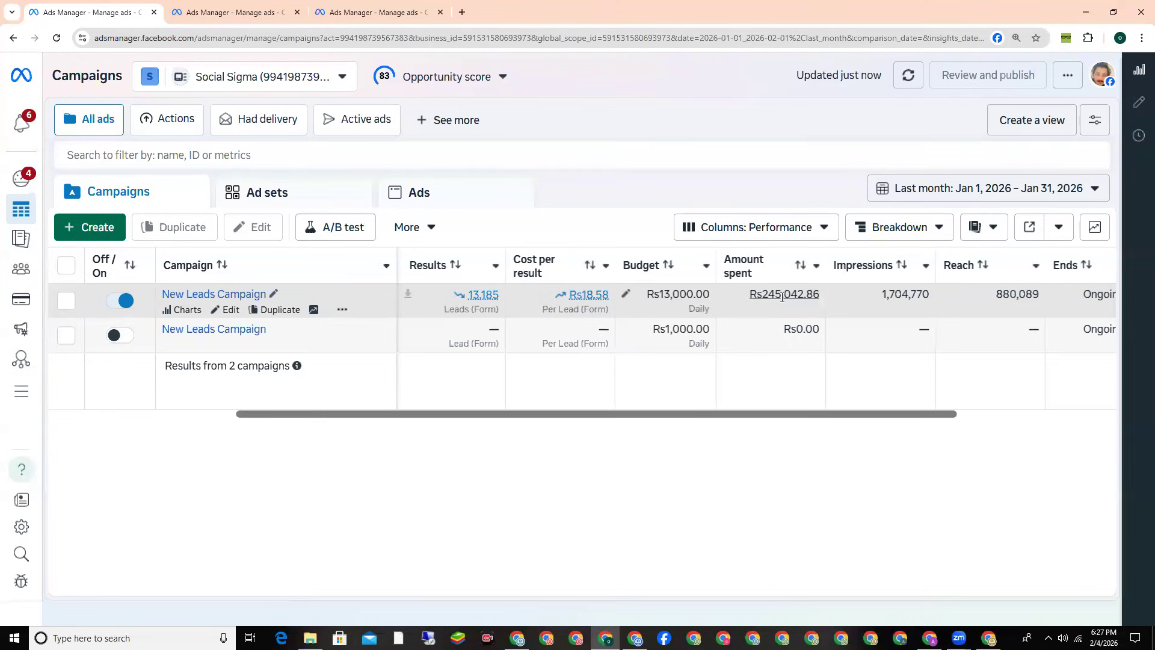
pyautogui.click(987, 188)
pyautogui.click(632, 251)
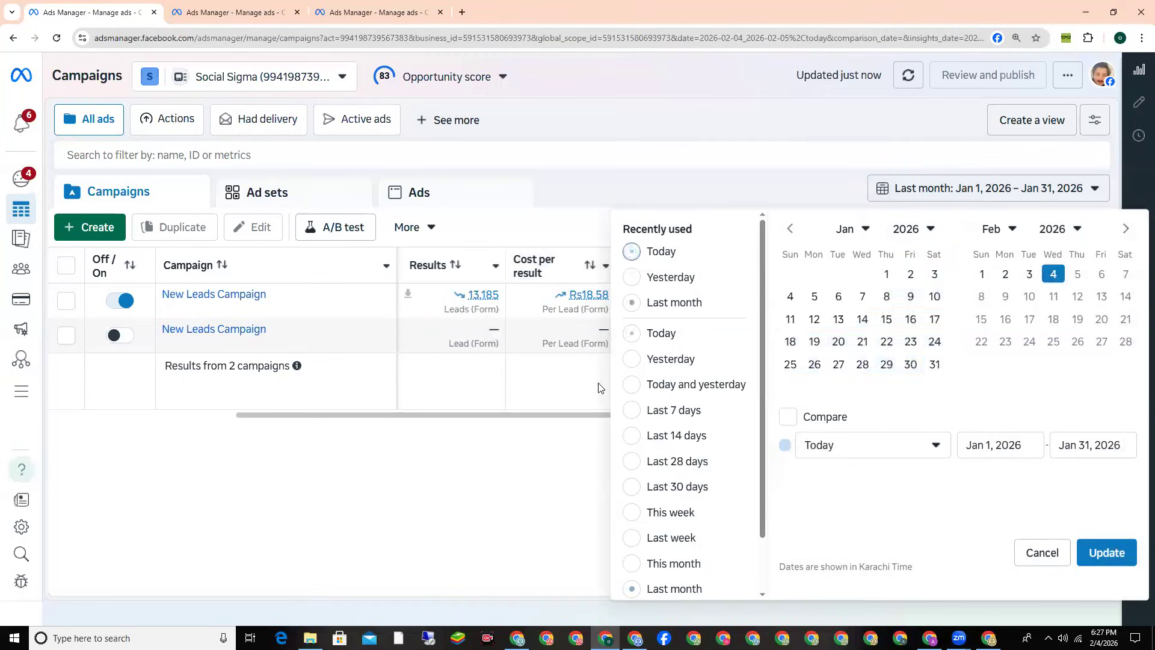
# Step: Back in Shopify Payments, list manual methods: Bank Deposit, Money Order and Cash on Delivery
pyautogui.click(1086, 12)
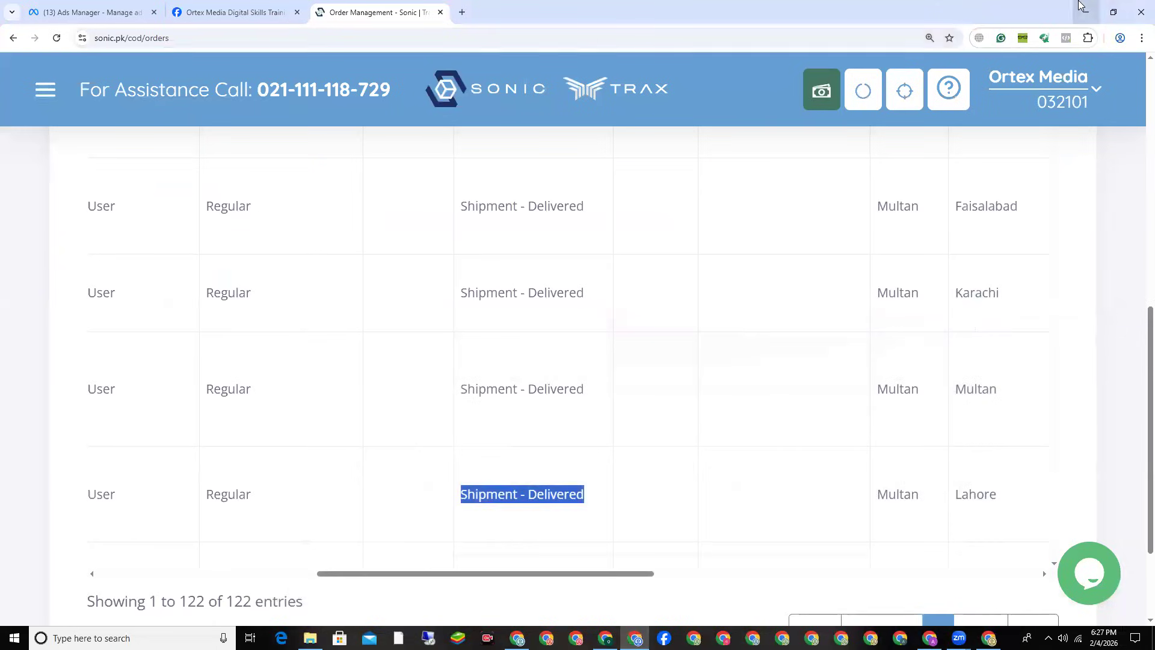
pyautogui.click(1086, 12)
pyautogui.scroll(-2, 252, 289)
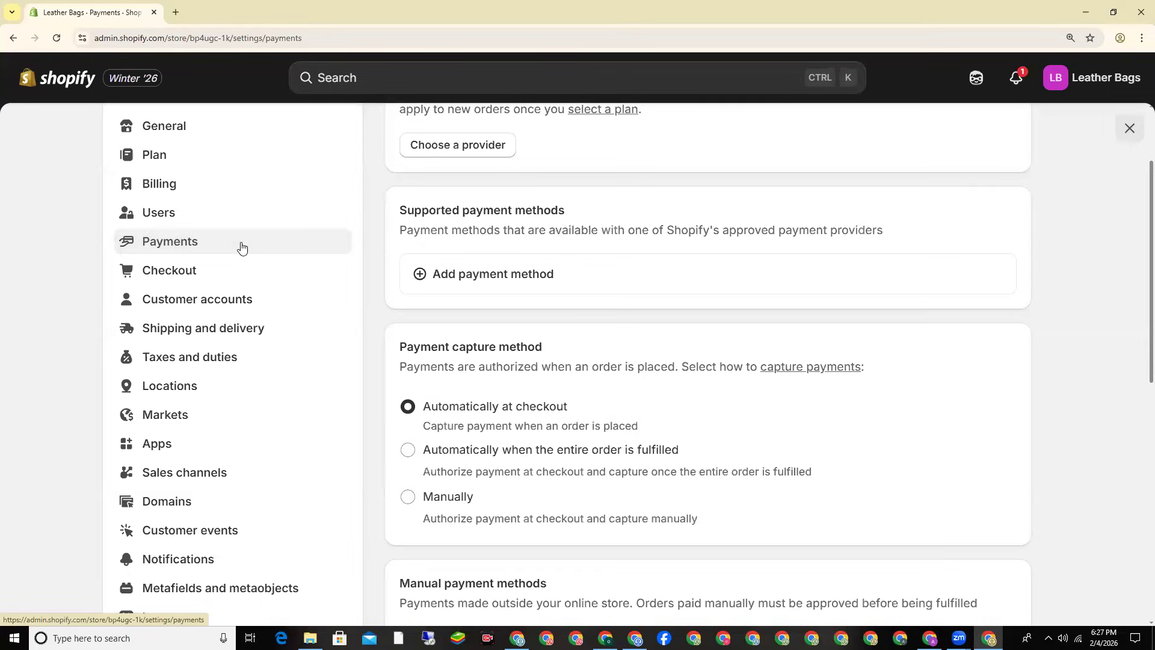
pyautogui.scroll(-3, 467, 231)
pyautogui.scroll(-2, 467, 231)
pyautogui.tripleClick(445, 282)
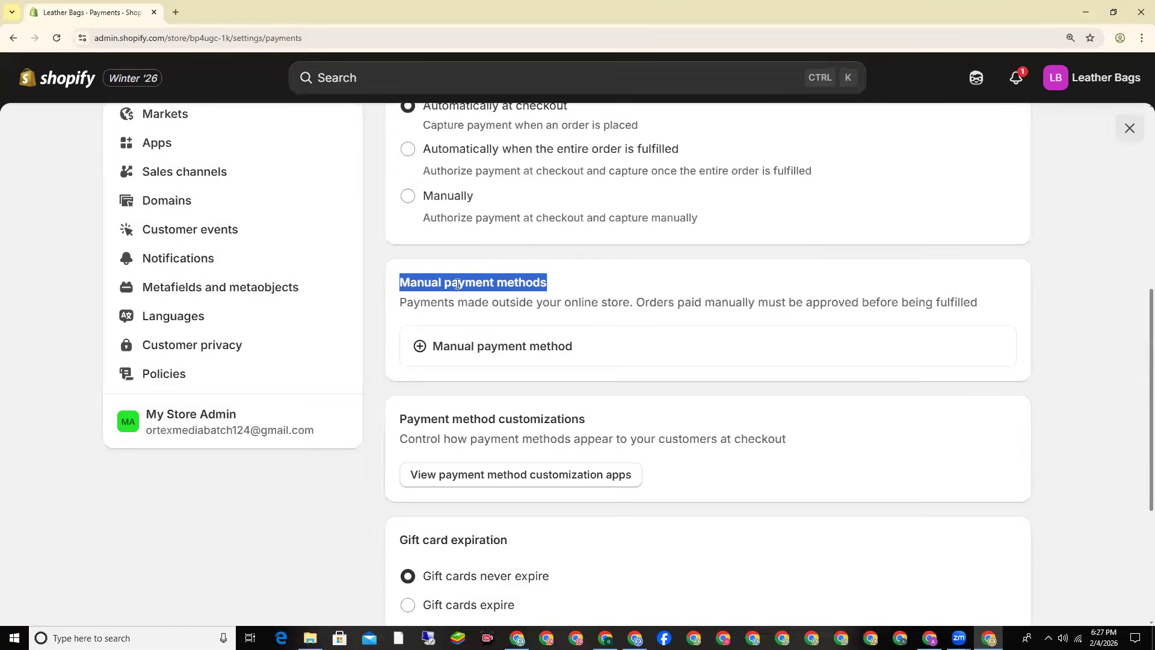
pyautogui.click(473, 355)
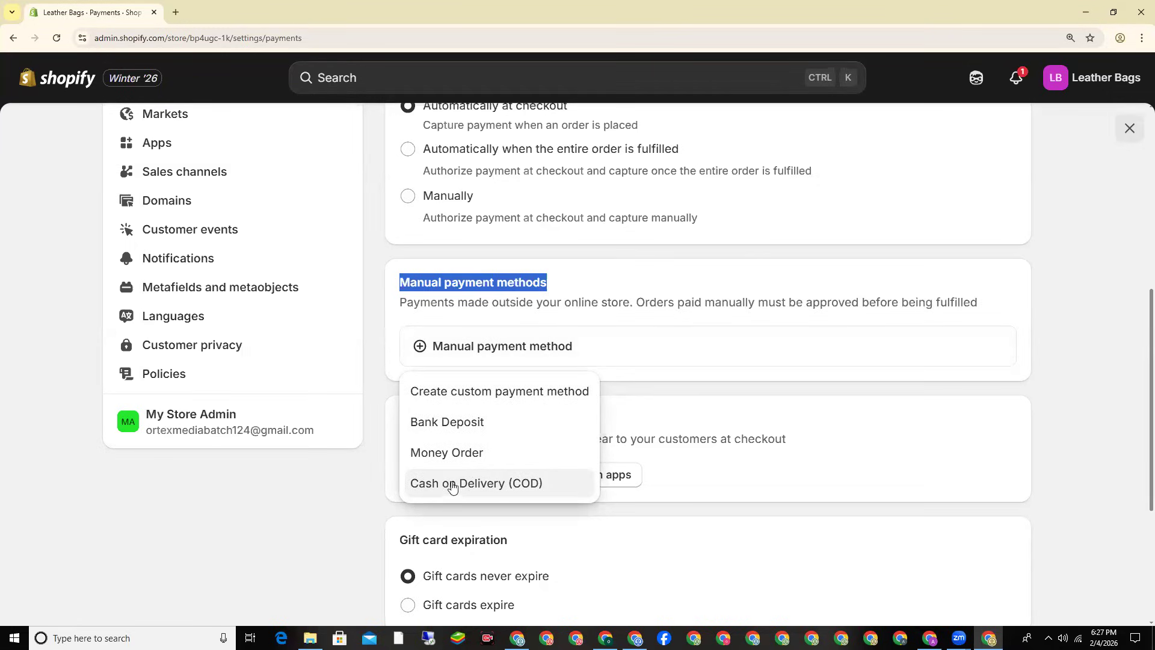
# Step: Activate Cash on Delivery (COD) with 'COD' entered as its additional details
pyautogui.click(563, 483)
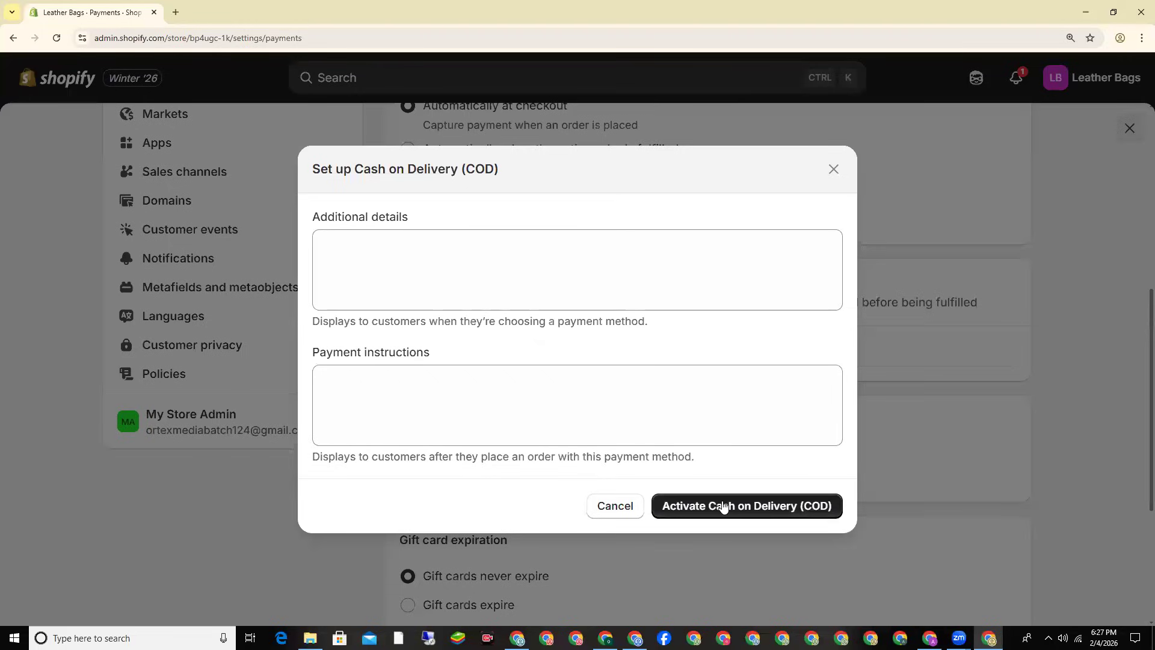
pyautogui.click(432, 292)
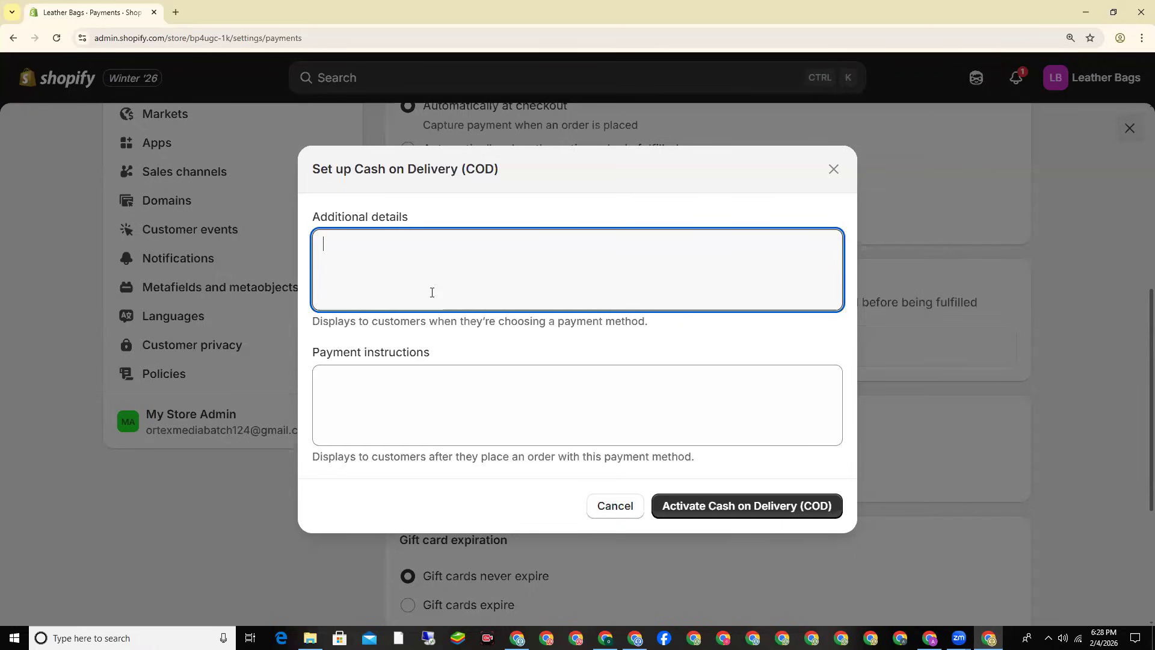
pyautogui.write('COD')
pyautogui.click(716, 506)
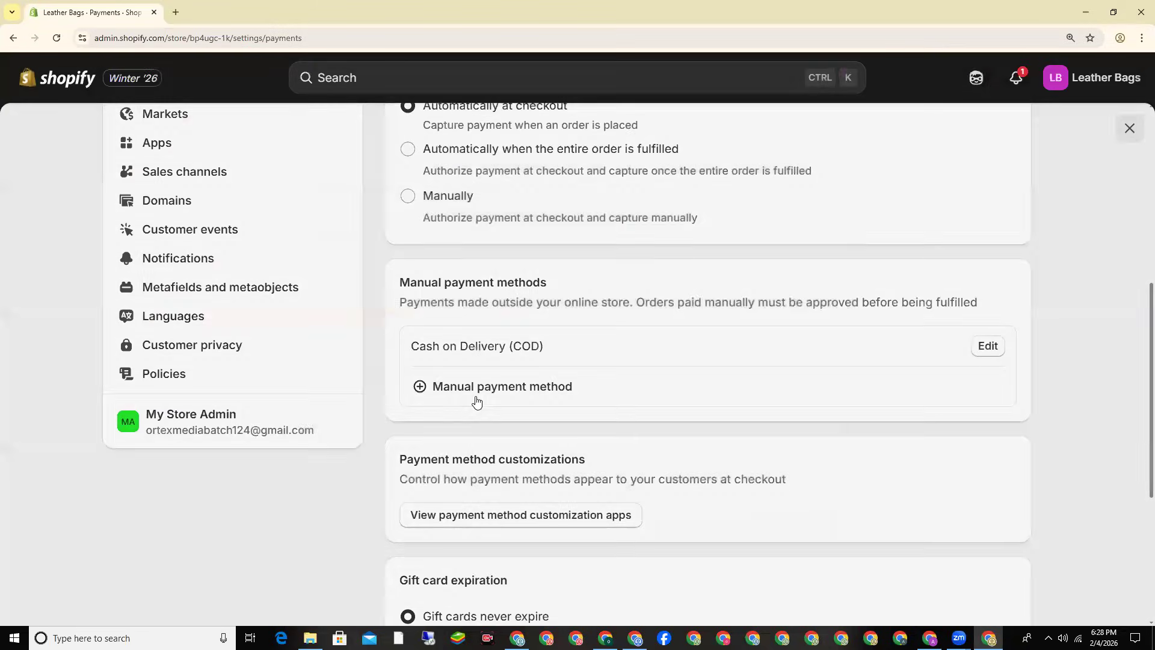
# Step: Look over the Checkout settings, then start a blank new browser tab
pyautogui.scroll(4, 375, 390)
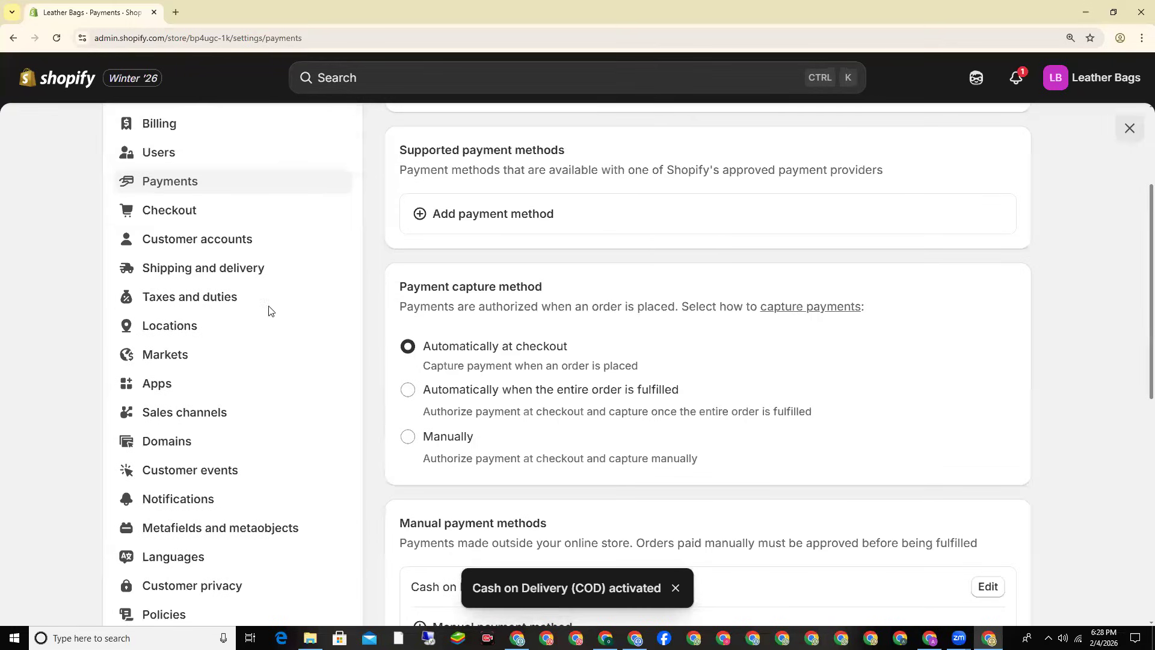
pyautogui.click(186, 210)
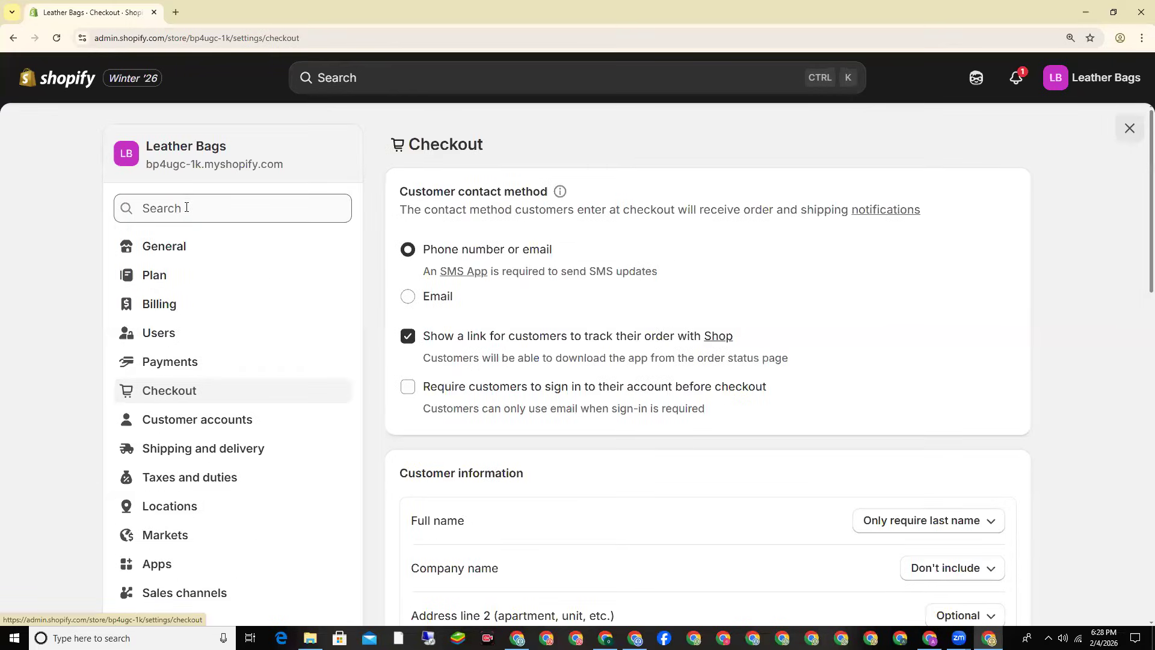
pyautogui.scroll(-1, 382, 273)
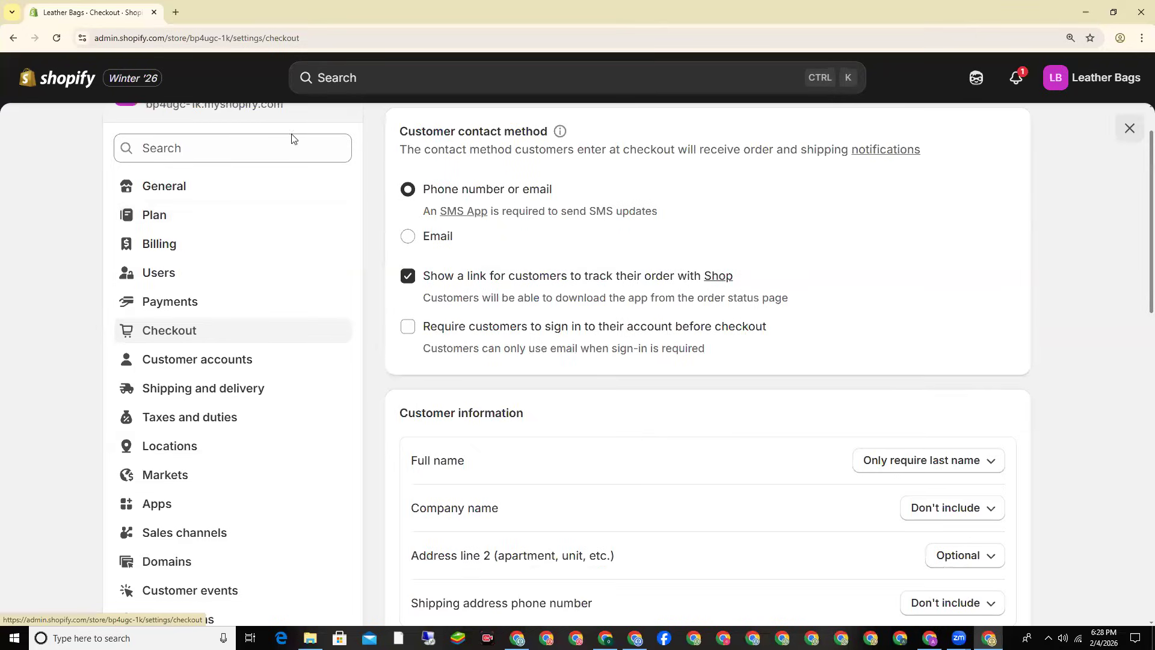
pyautogui.click(176, 12)
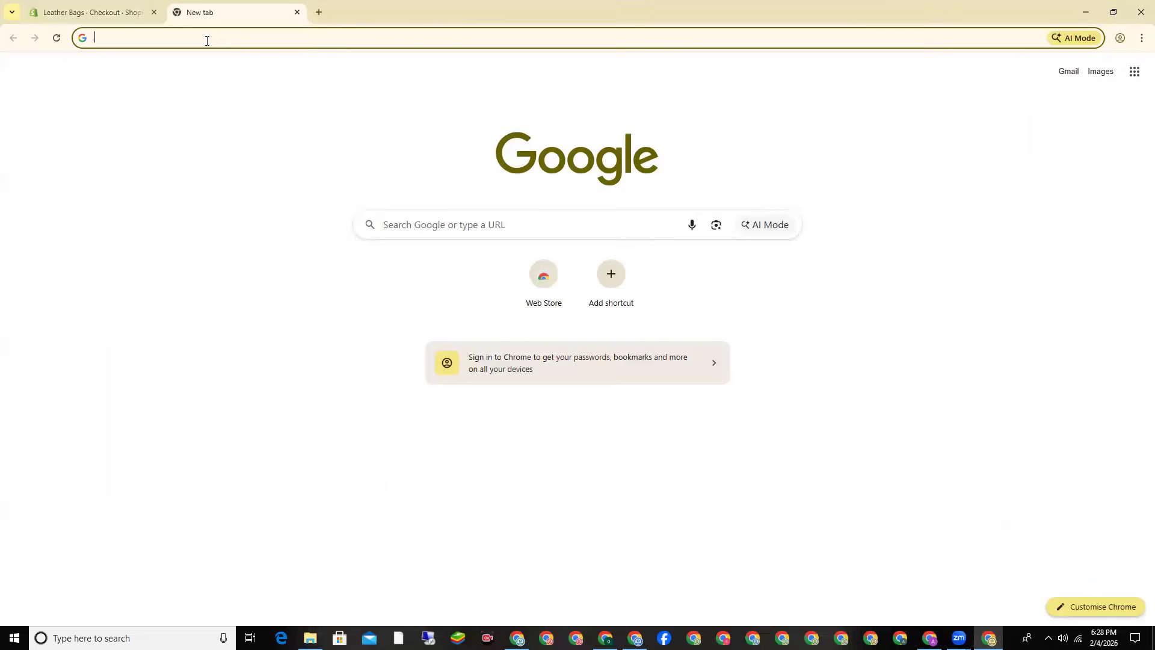
# Step: Search Google for 'PERFUMES' and open the Scents N Stories 'Premium Fragrances In Pakistan' ad
pyautogui.write('PERFUMES')
pyautogui.press('Return')
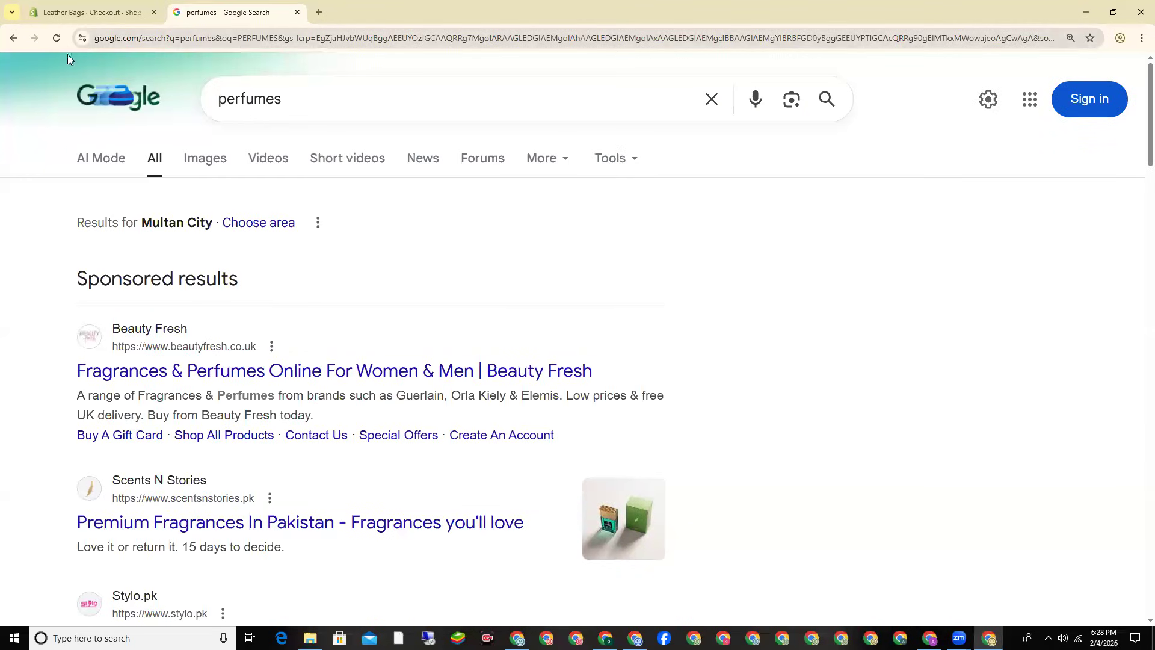
pyautogui.scroll(-2, 220, 385)
pyautogui.click(223, 400)
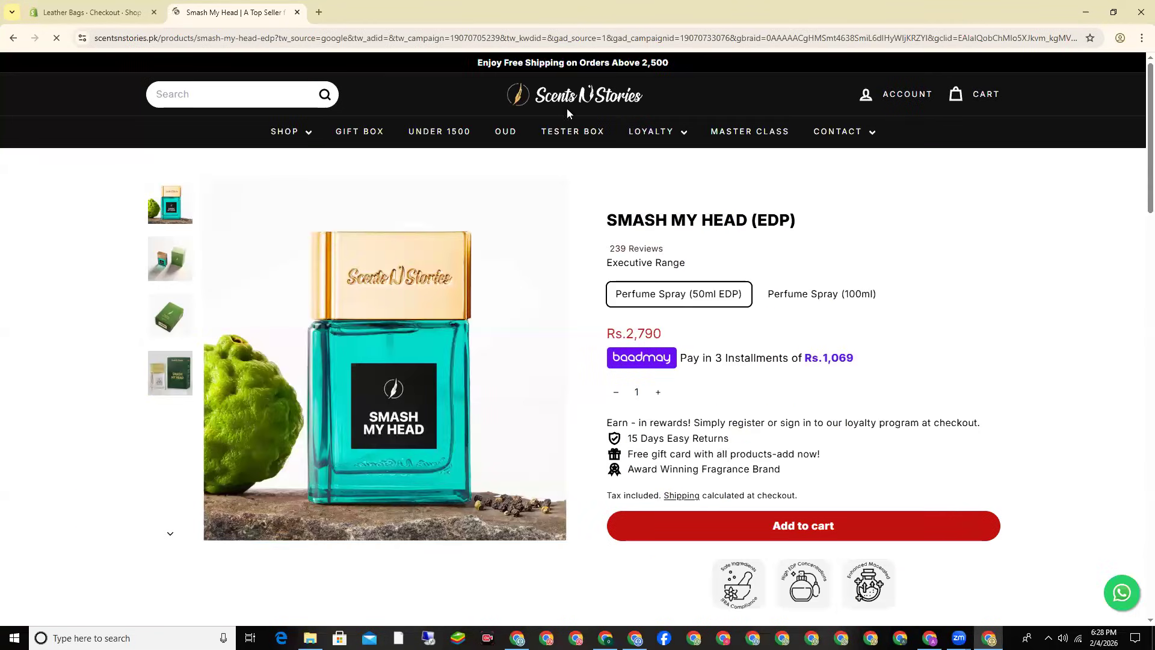
# Step: Add Smash My Head (EDP) to the cart and proceed to checkout
pyautogui.scroll(-2, 652, 296)
pyautogui.scroll(2, 658, 309)
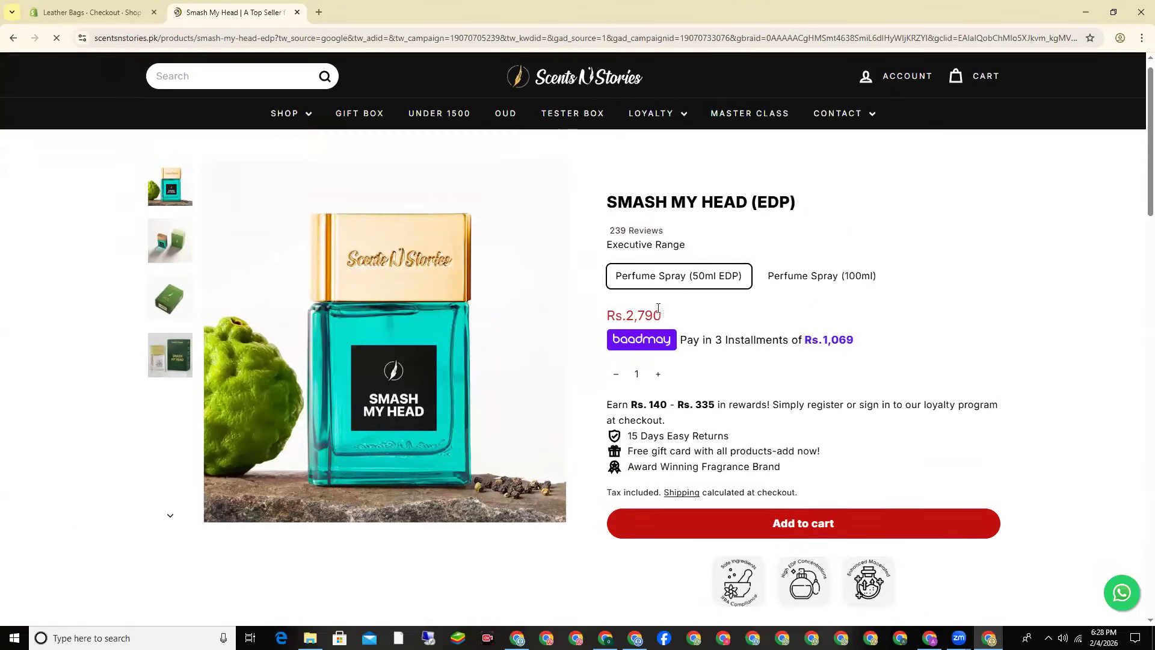
pyautogui.scroll(-2, 657, 309)
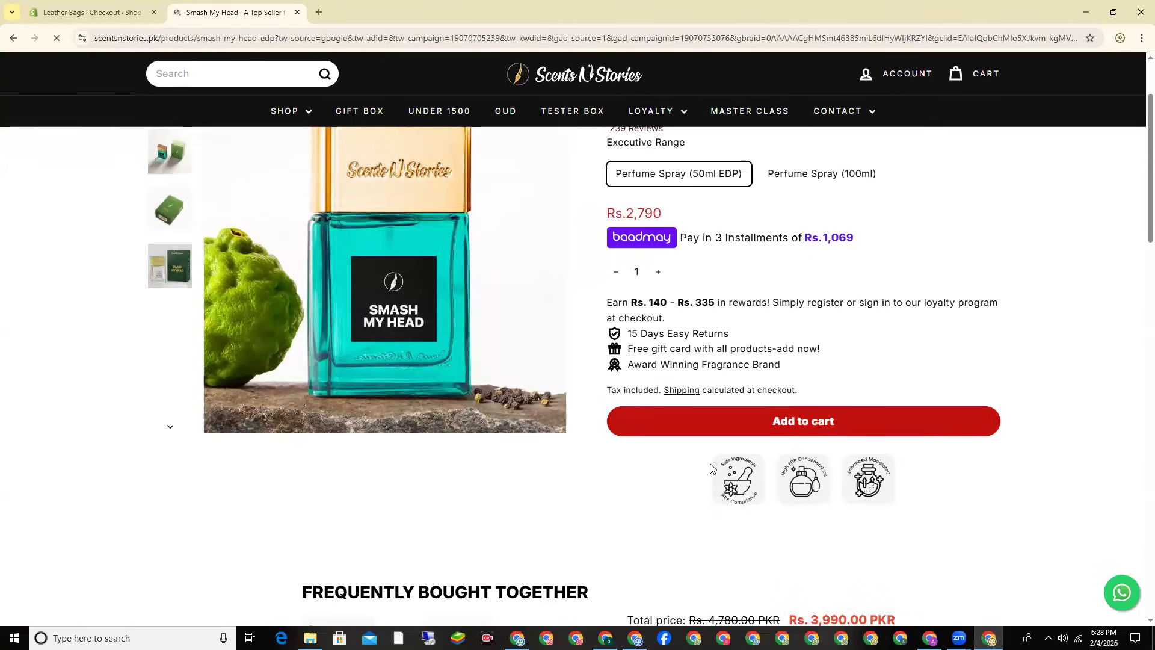
pyautogui.click(824, 419)
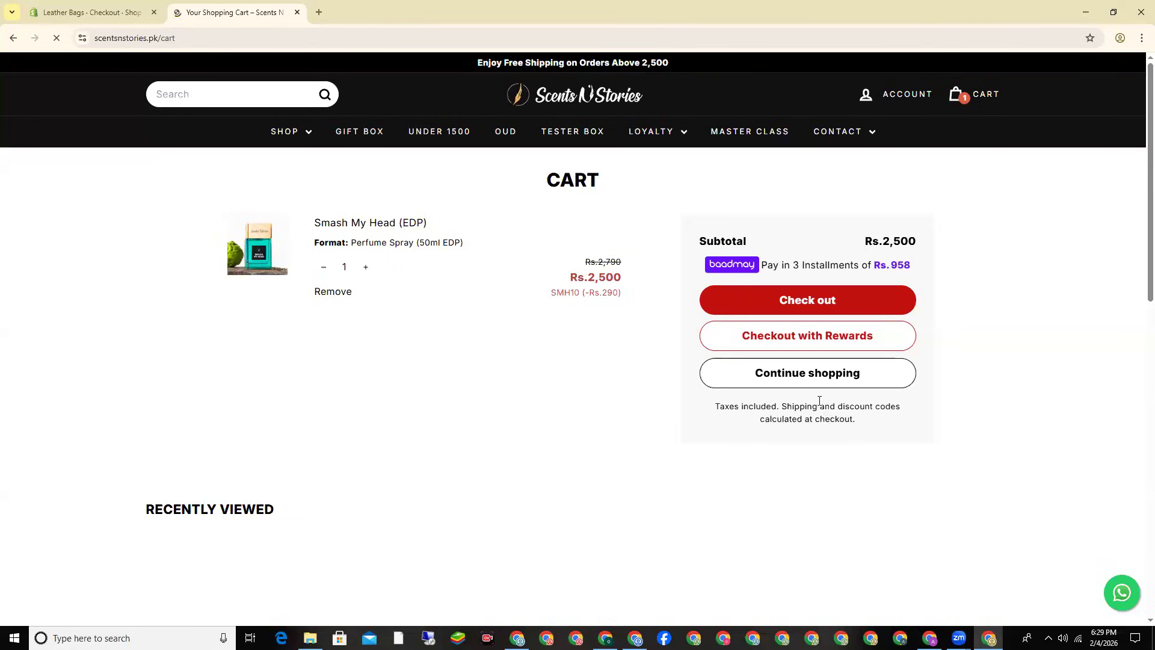
pyautogui.click(886, 310)
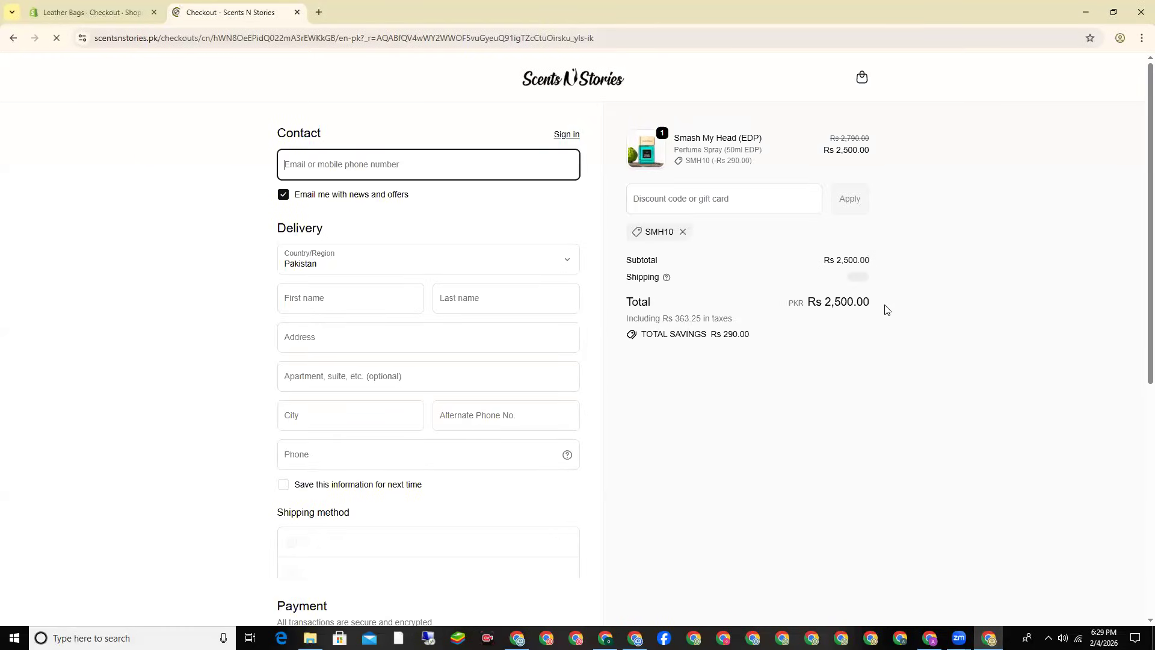
# Step: Zoom the Chrome page to 125% on the checkout form
pyautogui.click(1141, 38)
pyautogui.click(1108, 311)
pyautogui.click(1108, 311)
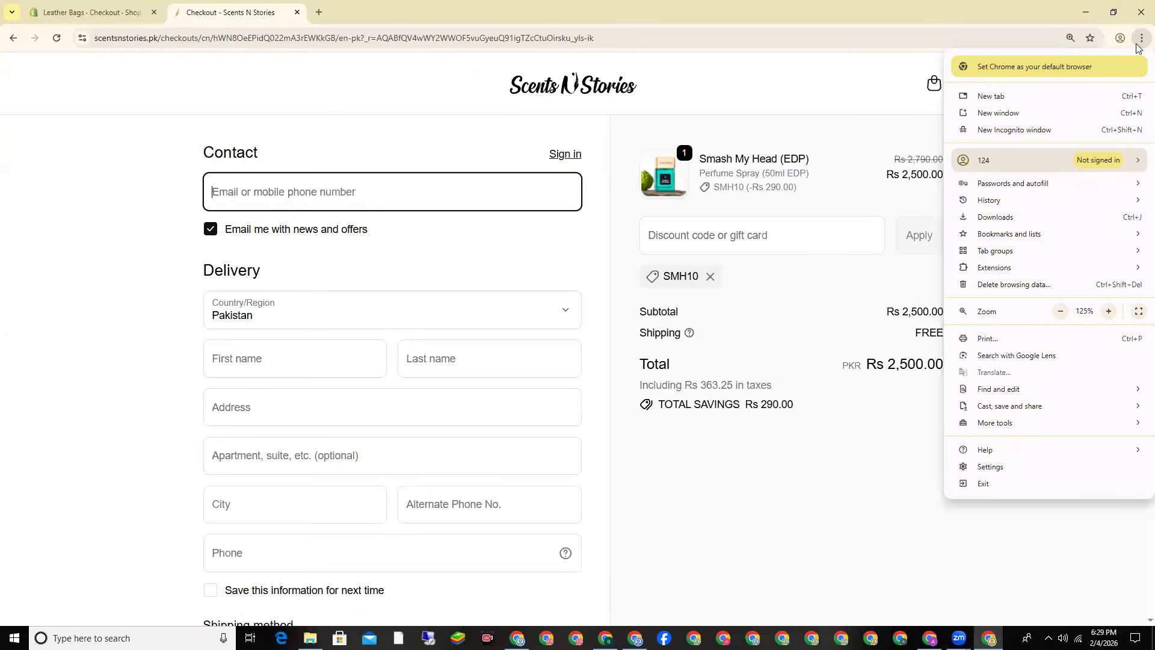
pyautogui.click(710, 235)
pyautogui.scroll(-2, 710, 237)
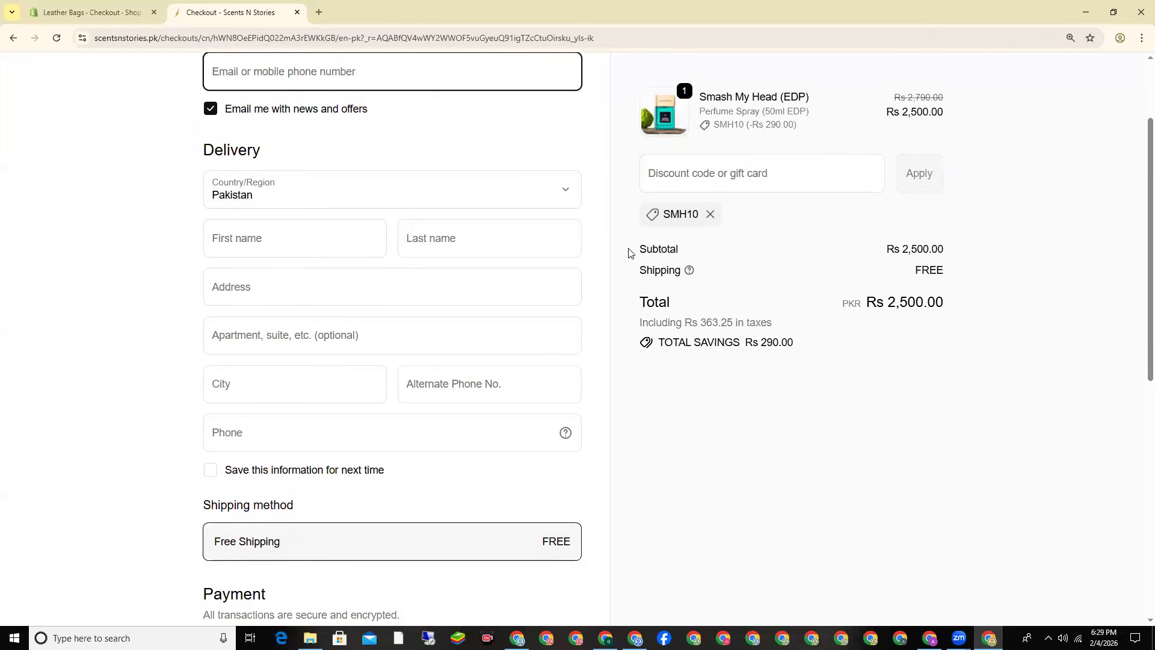
# Step: Point out the First name, Last name, Address, Alternate Phone No. and Phone fields
pyautogui.click(285, 235)
pyautogui.click(437, 247)
pyautogui.click(307, 297)
pyautogui.click(535, 401)
pyautogui.click(323, 436)
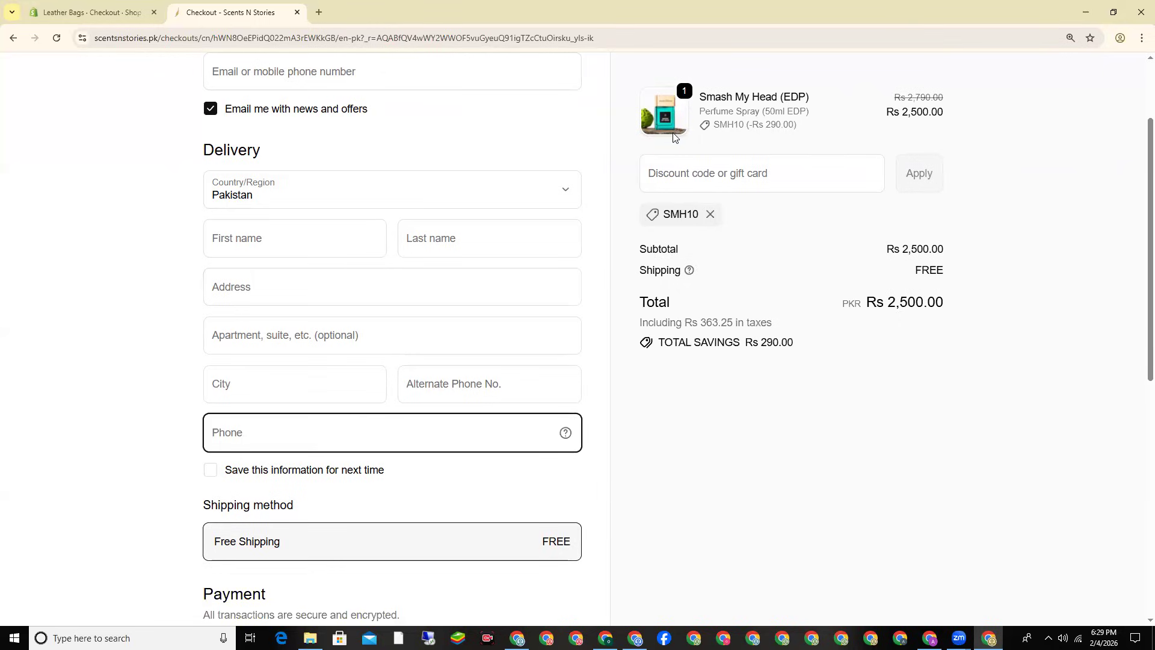
# Step: In Shopify checkout settings, set Full name to 'Require first and last name'
pyautogui.click(71, 7)
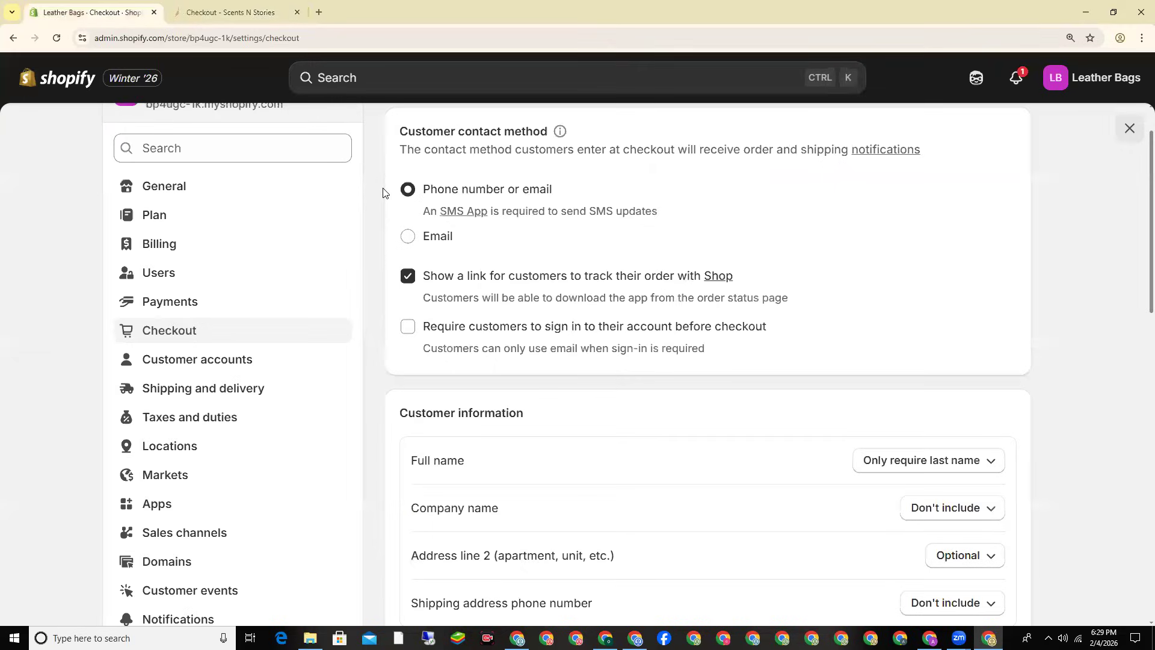
pyautogui.scroll(-2, 390, 263)
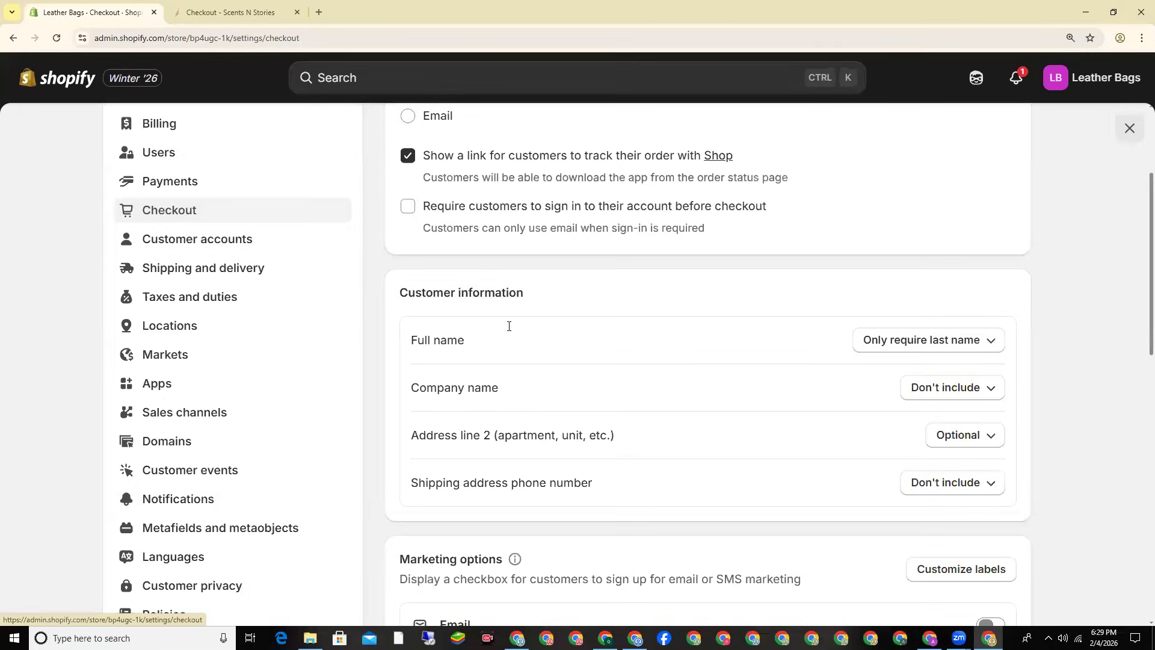
pyautogui.scroll(-1, 508, 327)
pyautogui.tripleClick(435, 281)
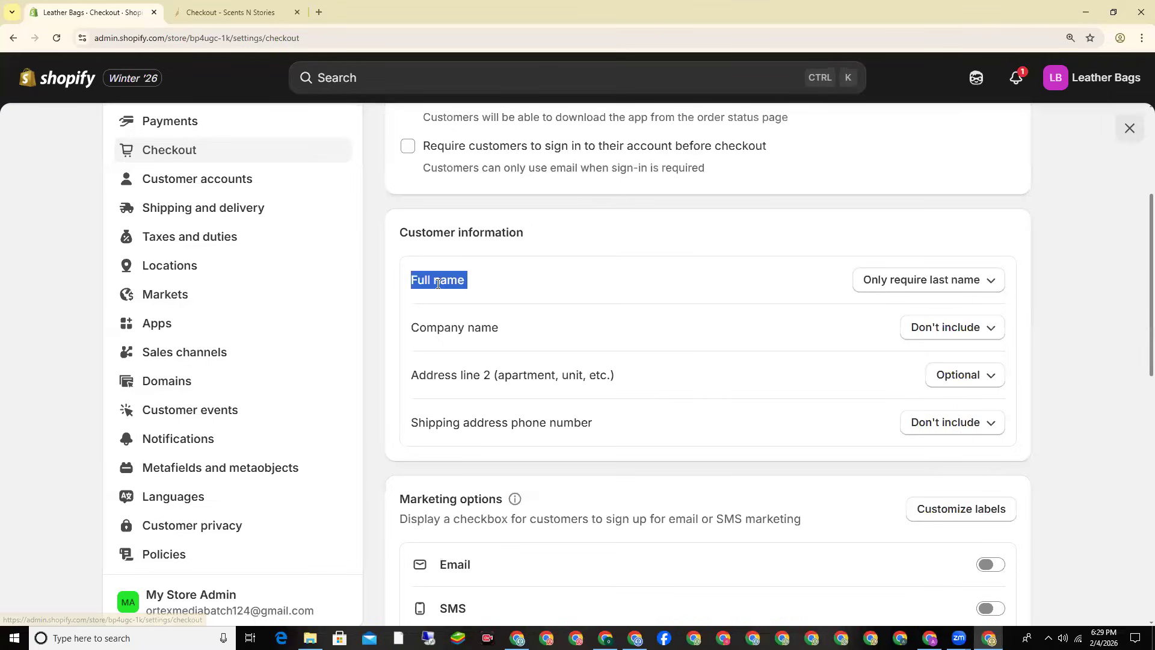
pyautogui.click(986, 288)
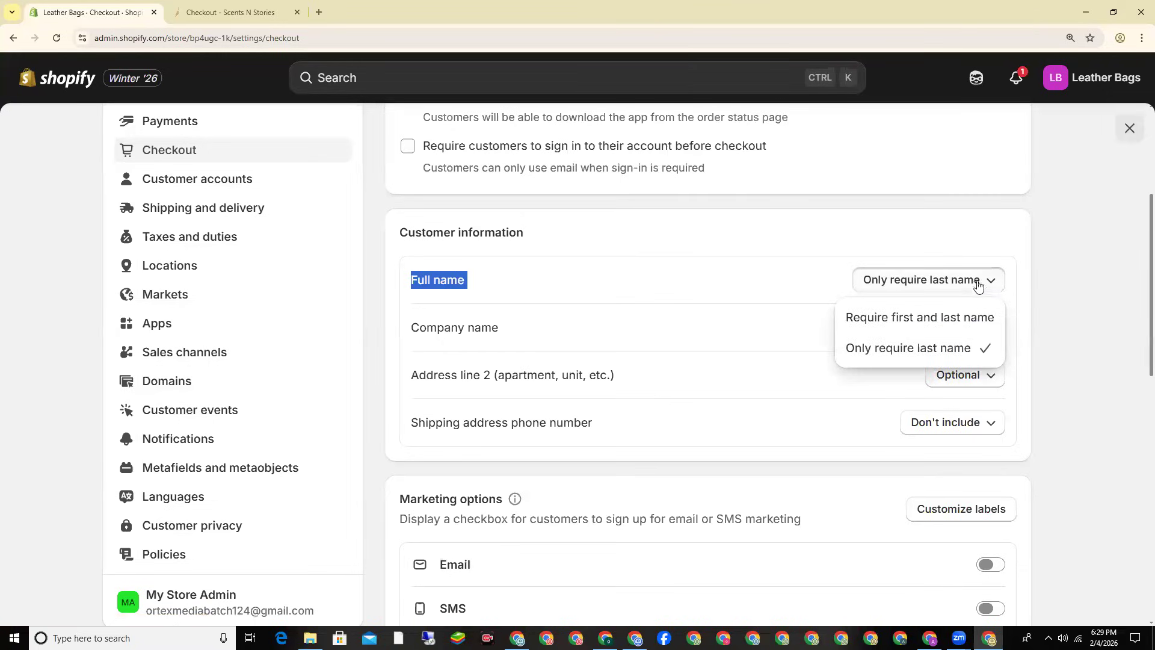
pyautogui.click(869, 321)
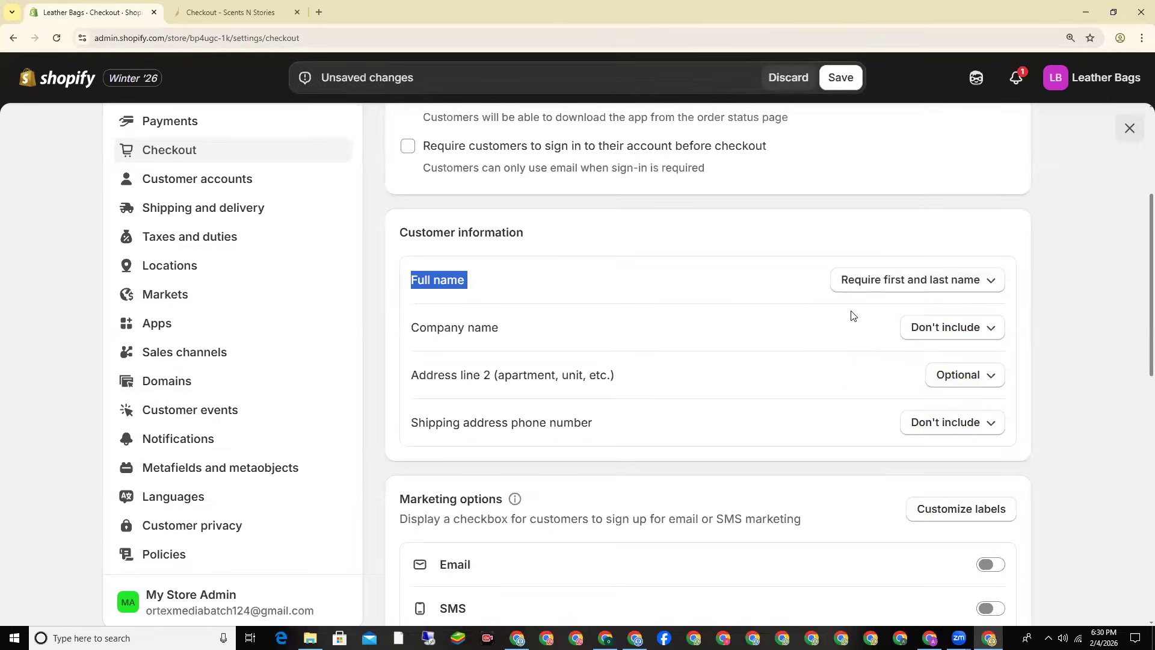
# Step: Set the shipping address phone number to Required and save the checkout settings
pyautogui.scroll(-1, 851, 315)
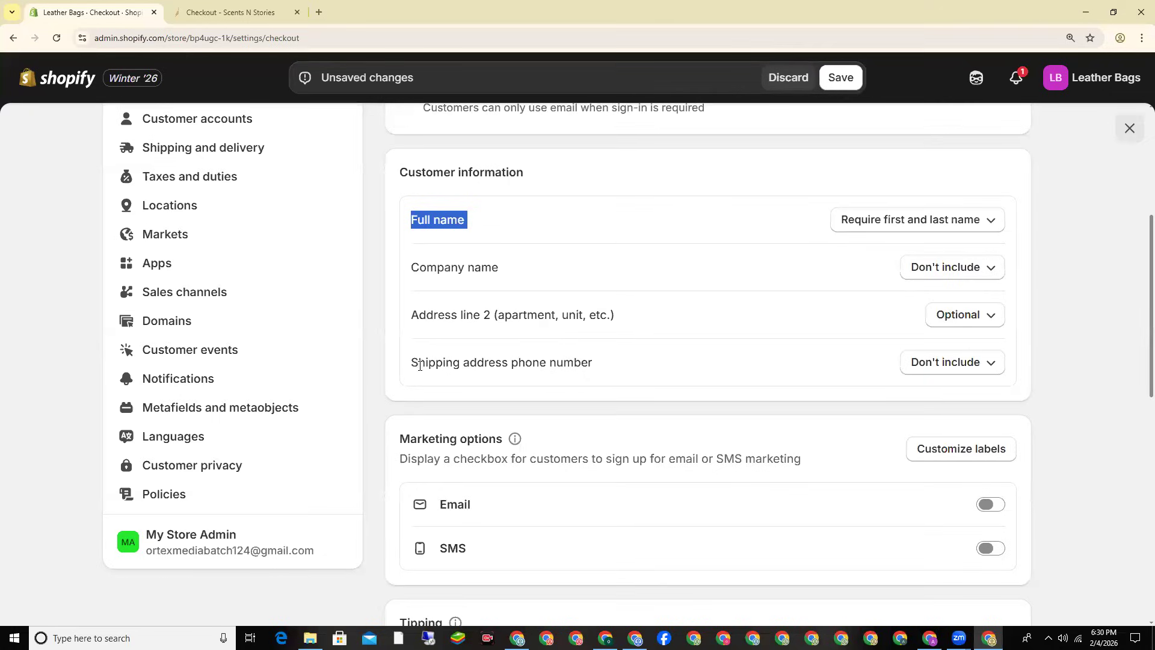
pyautogui.moveTo(419, 363); pyautogui.dragTo(612, 361)
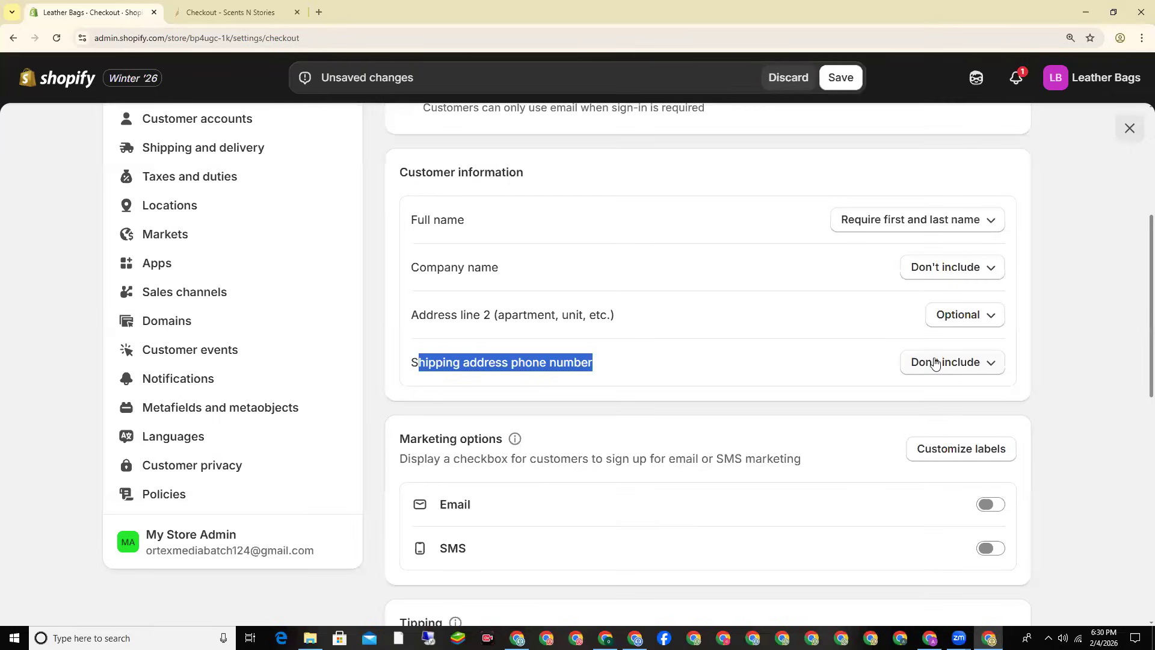
pyautogui.click(964, 375)
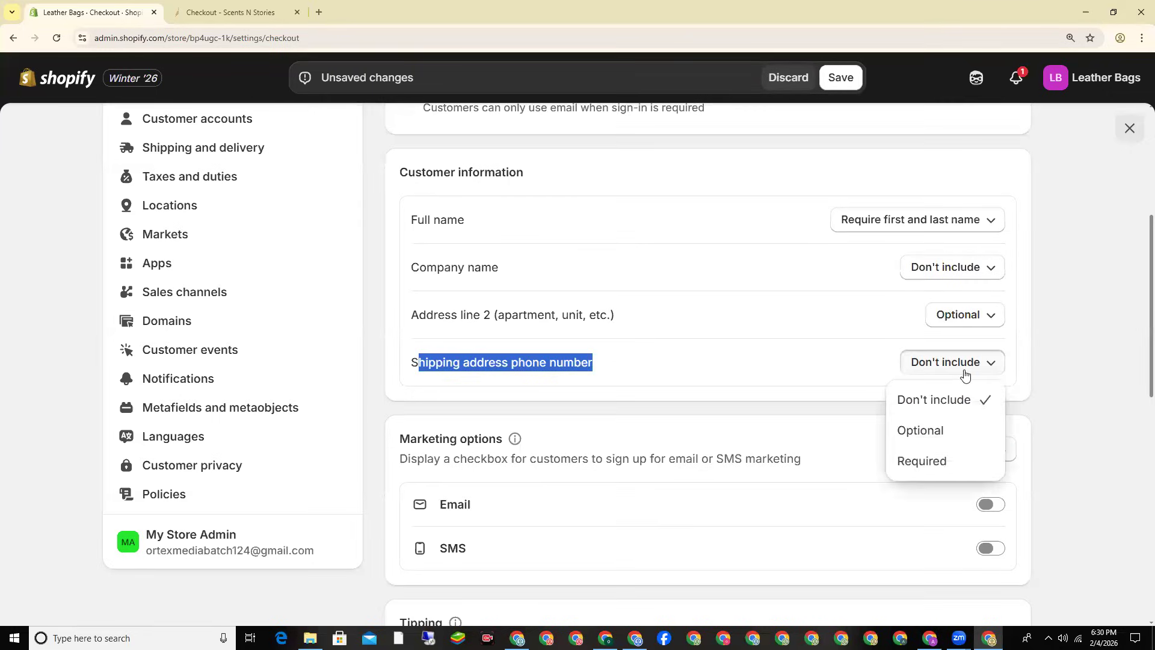
pyautogui.click(933, 464)
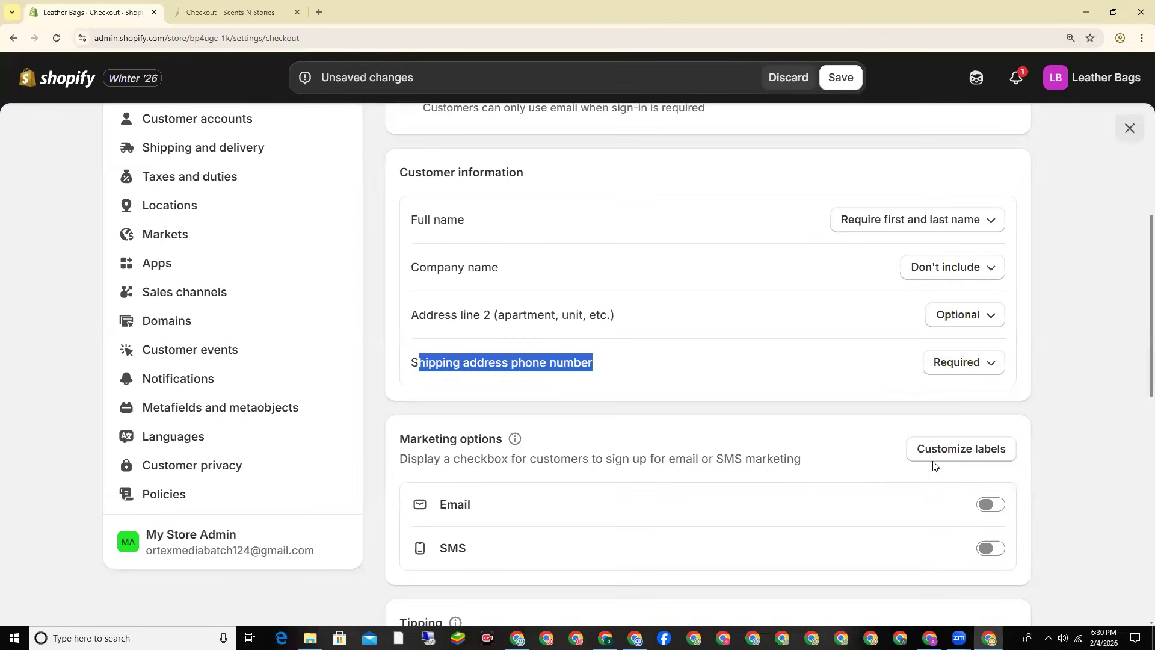
pyautogui.click(834, 395)
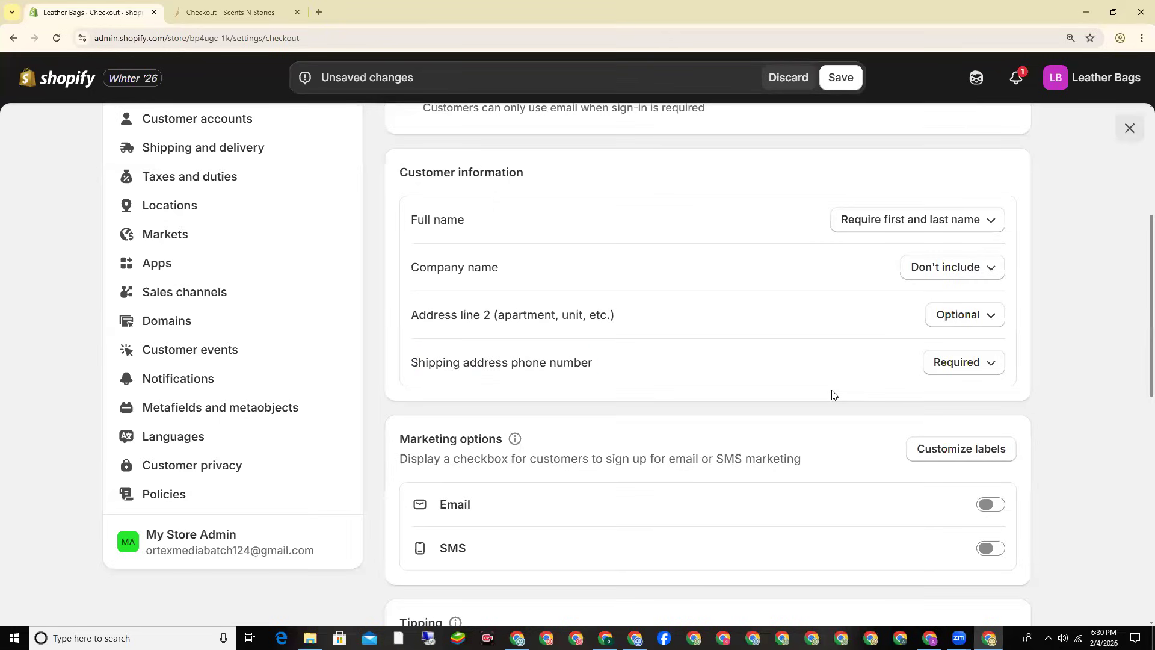
pyautogui.click(841, 80)
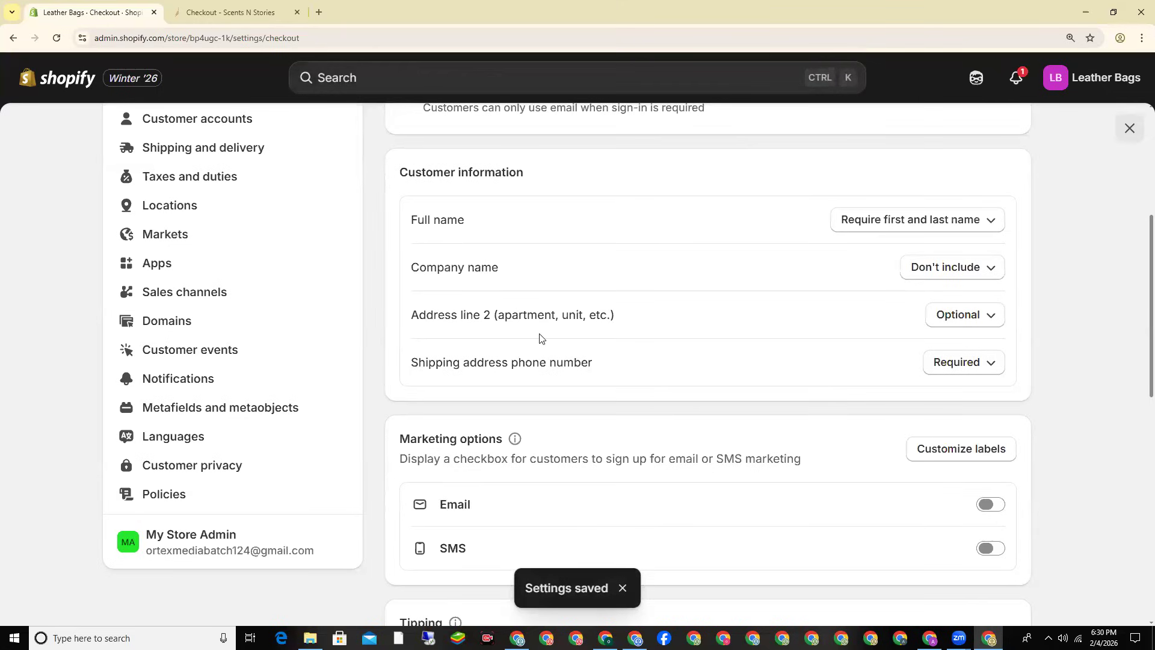
pyautogui.scroll(1, 377, 306)
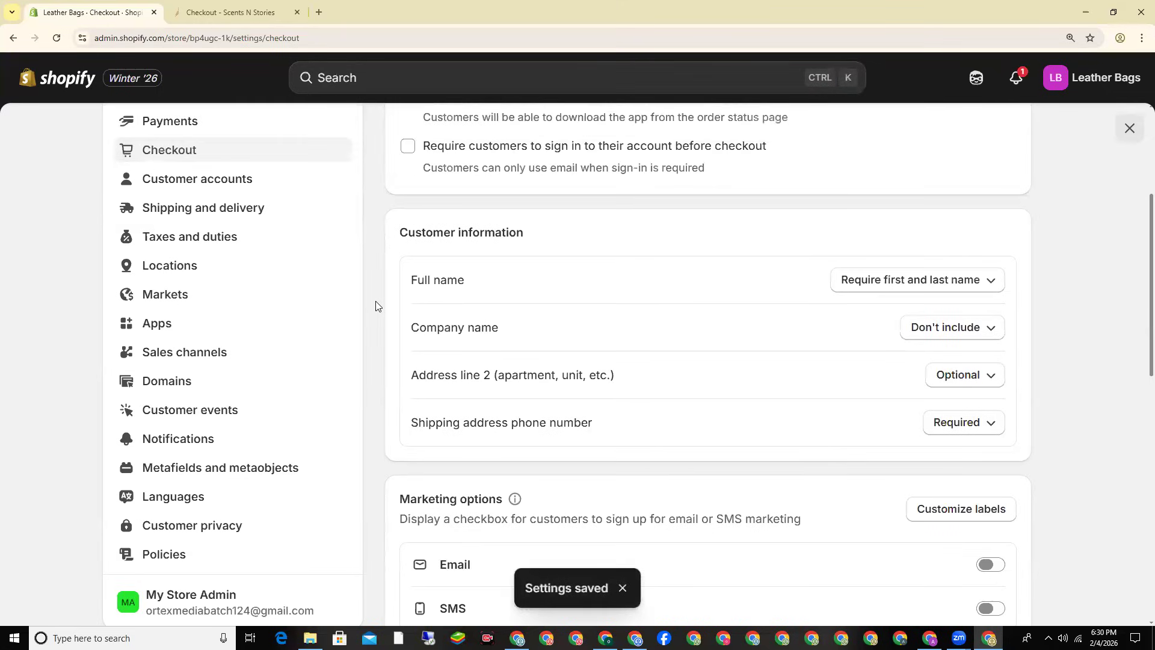
# Step: Under Taxes and duties, find PAKISTAN, change its rate from 16 to 0, and save
pyautogui.click(228, 243)
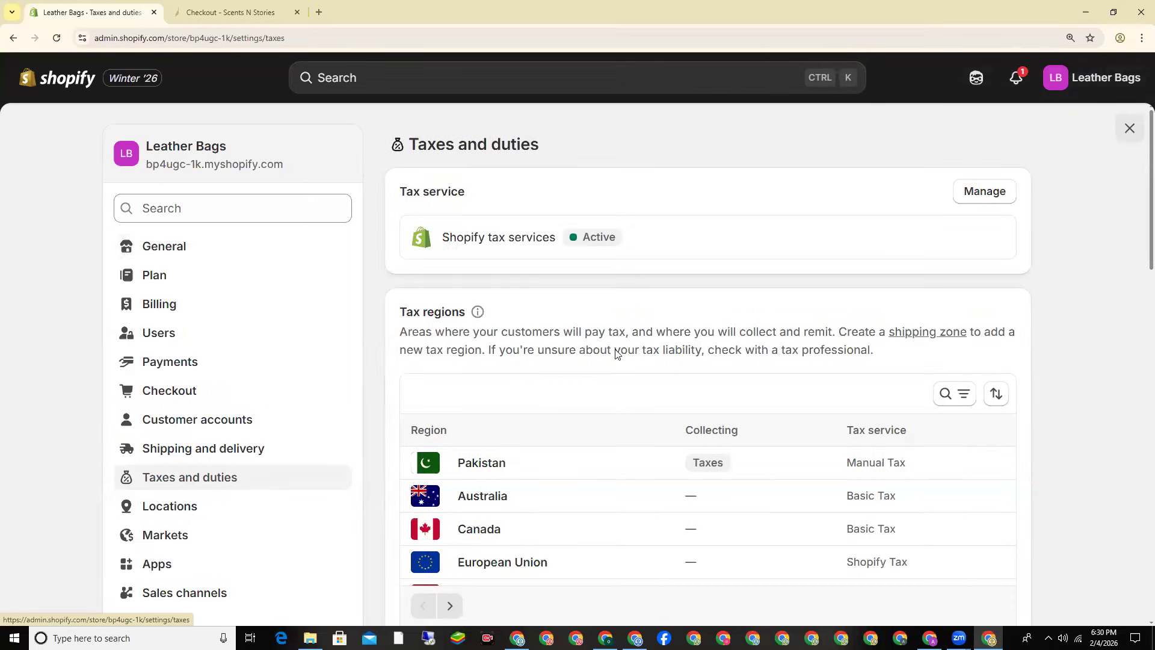
pyautogui.scroll(-3, 696, 330)
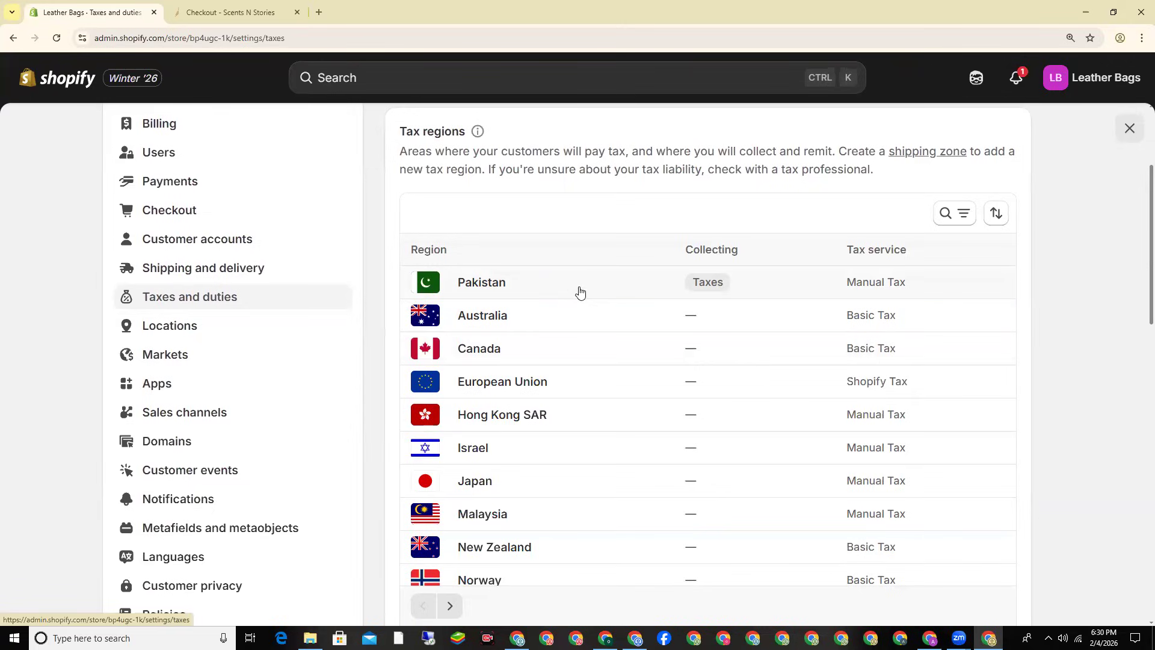
pyautogui.click(946, 215)
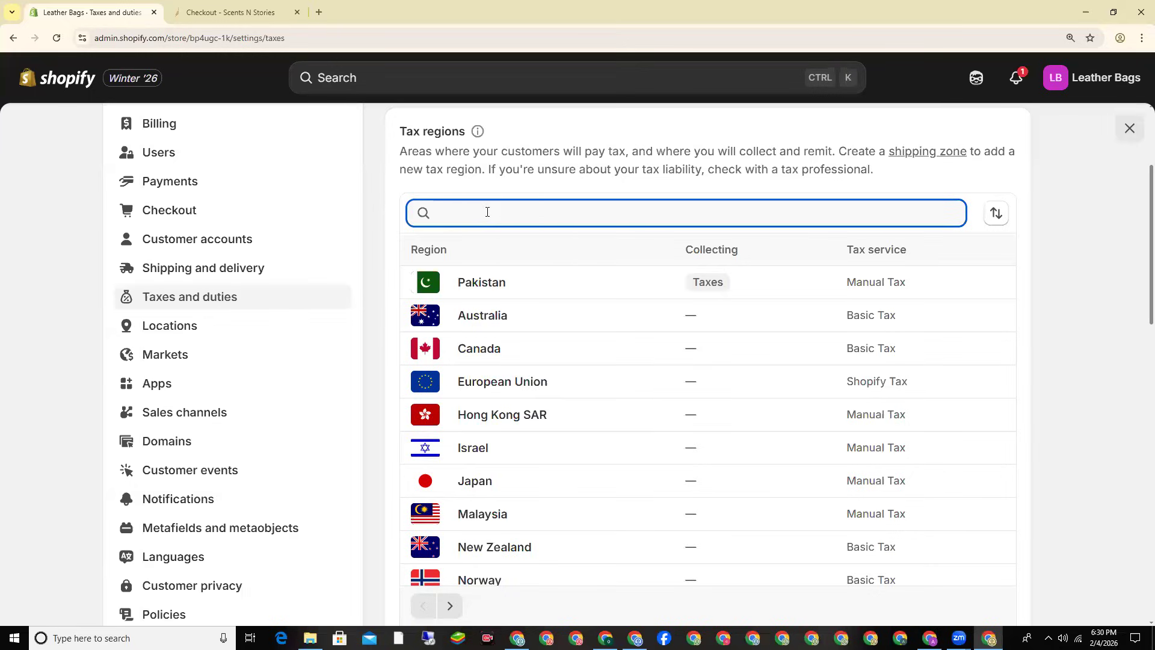
pyautogui.write('PAKISTAN')
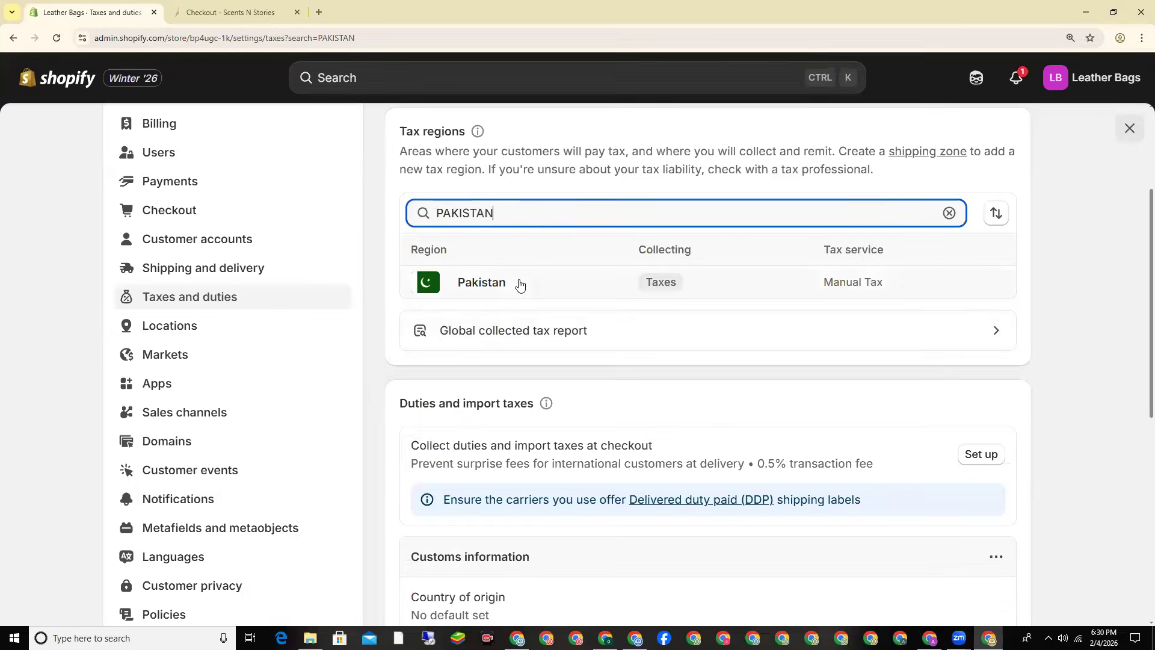
pyautogui.click(524, 295)
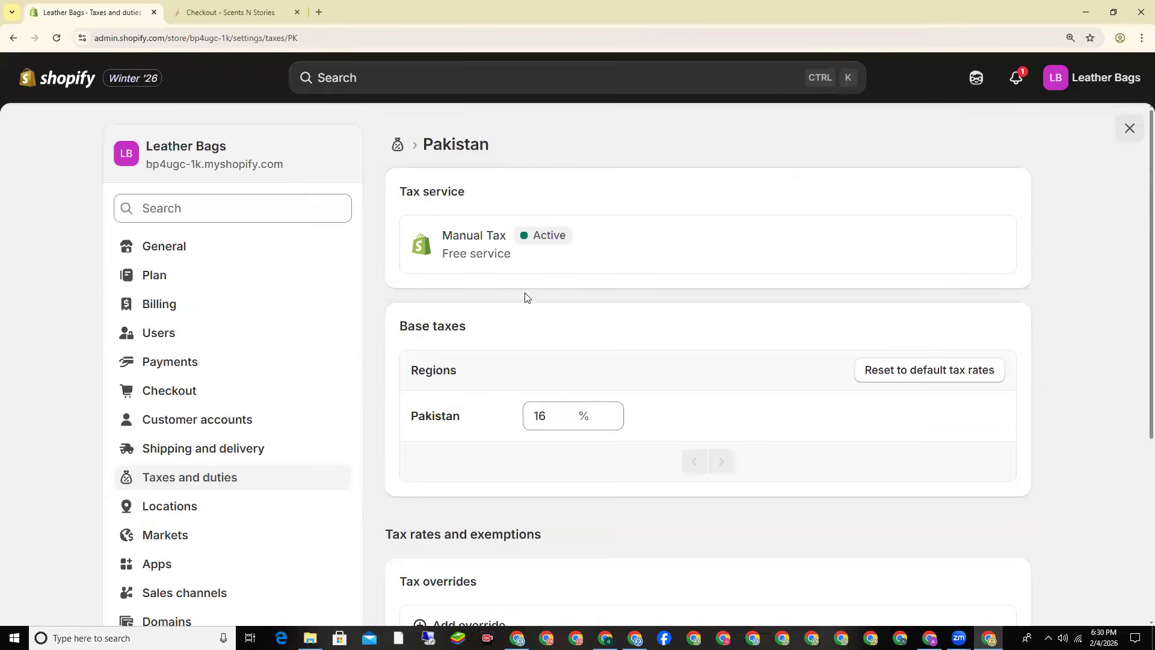
pyautogui.doubleClick(529, 408)
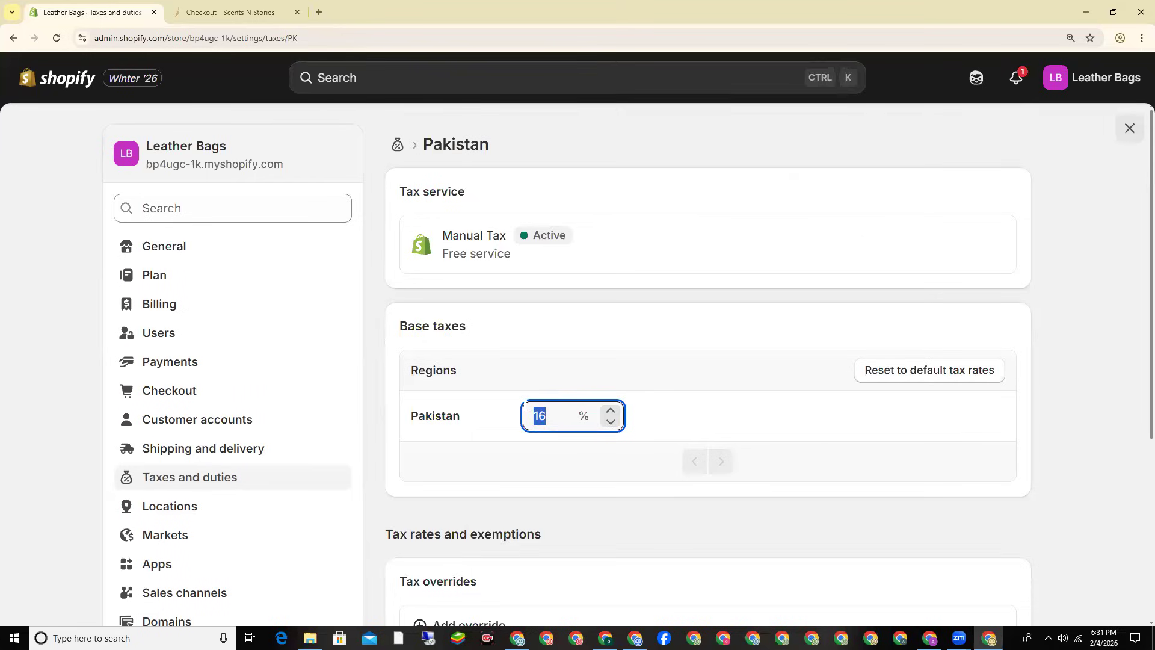
pyautogui.write('0')
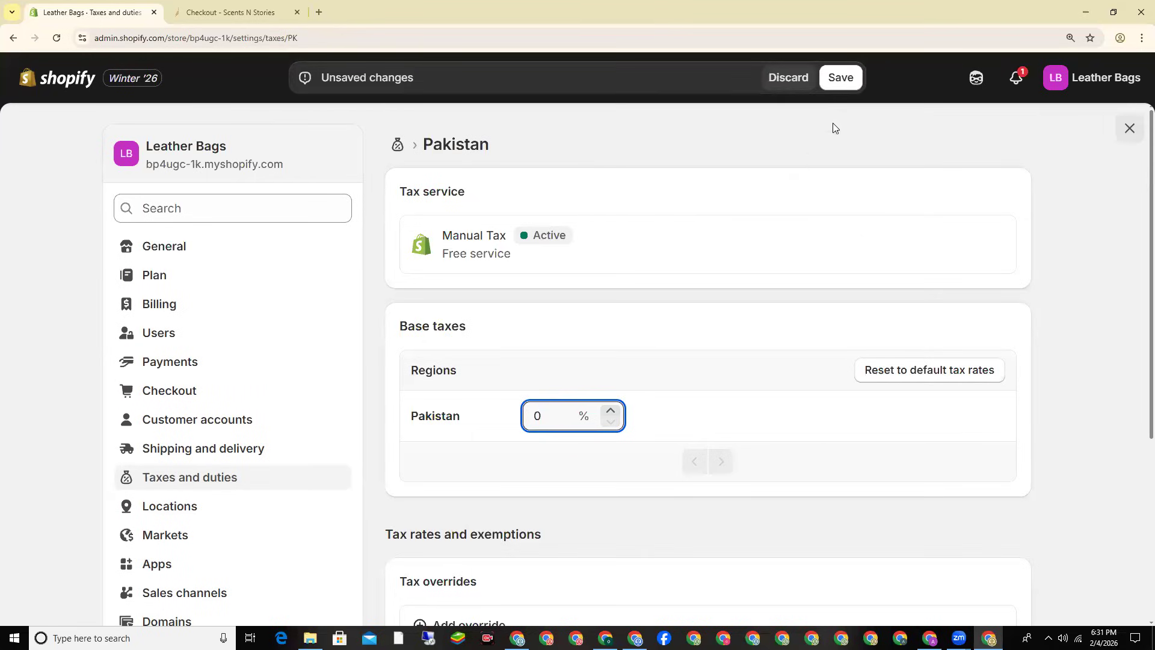
pyautogui.click(840, 78)
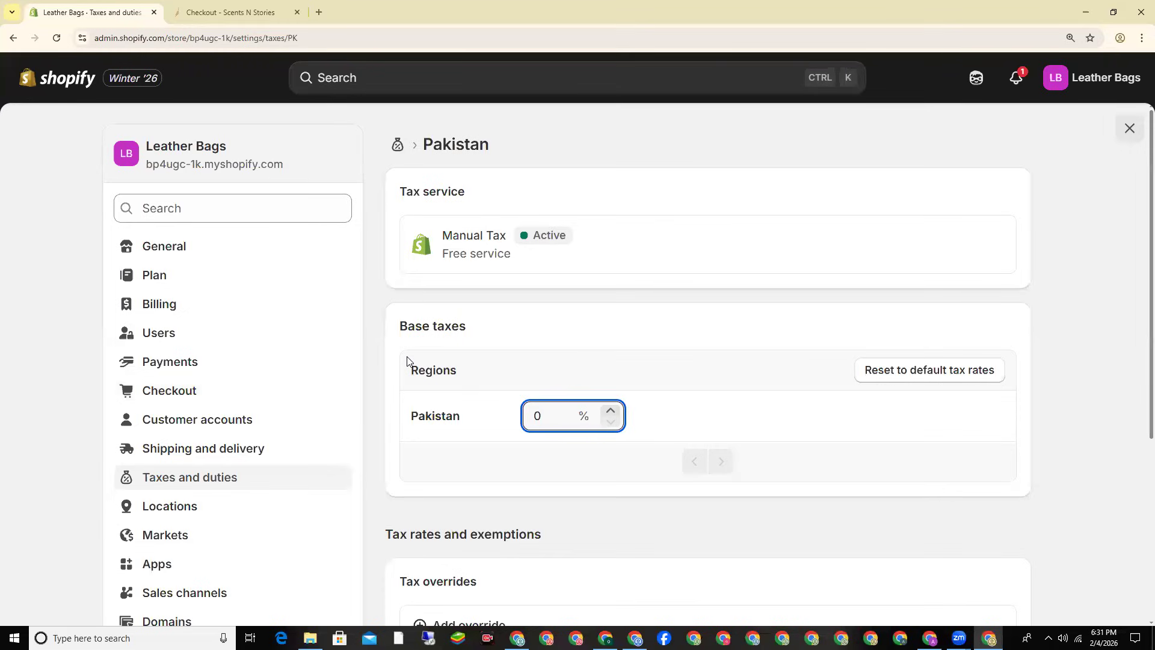
pyautogui.scroll(-3, 317, 364)
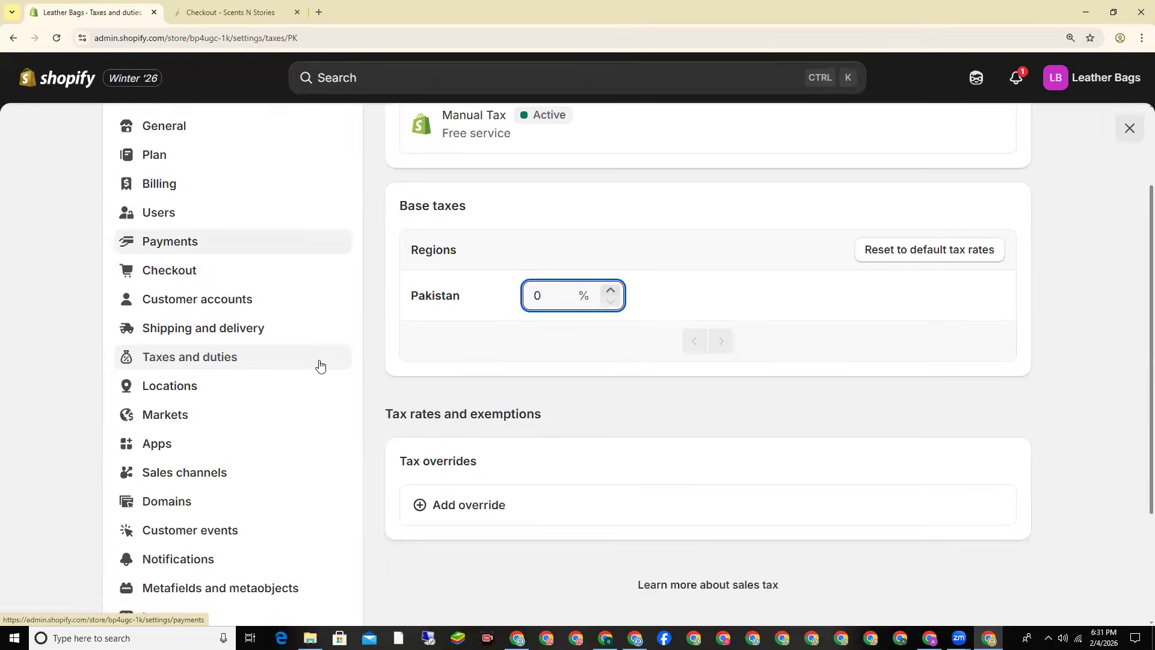
# Step: Open Domains settings to see bp4ugc-1k.myshopify.com listed as the connected Primary domain
pyautogui.click(197, 445)
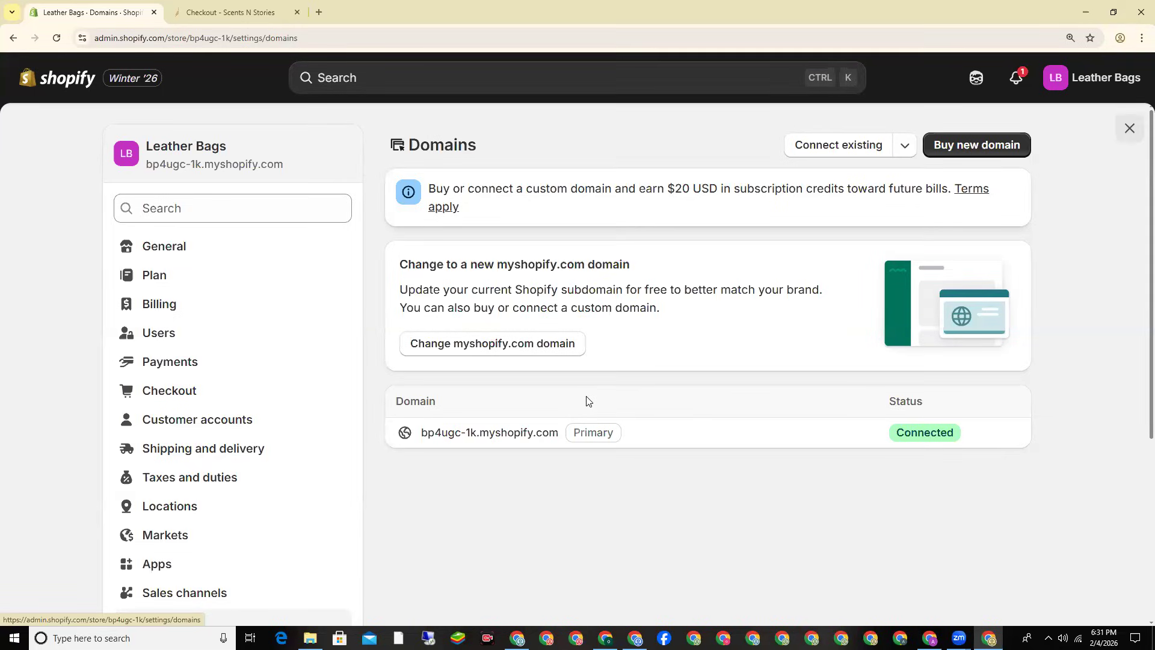
pyautogui.scroll(-2, 600, 398)
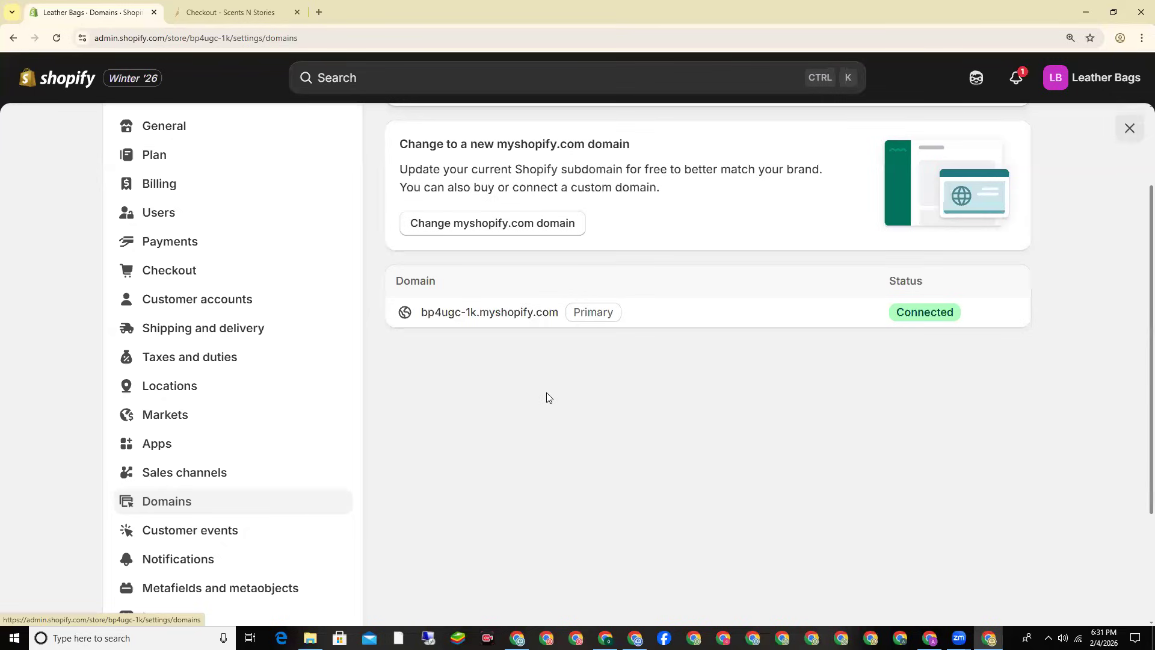
# Step: Try changing the myshopify.com subdomain to 'leatherbags124', which is already taken
pyautogui.click(486, 230)
pyautogui.click(419, 340)
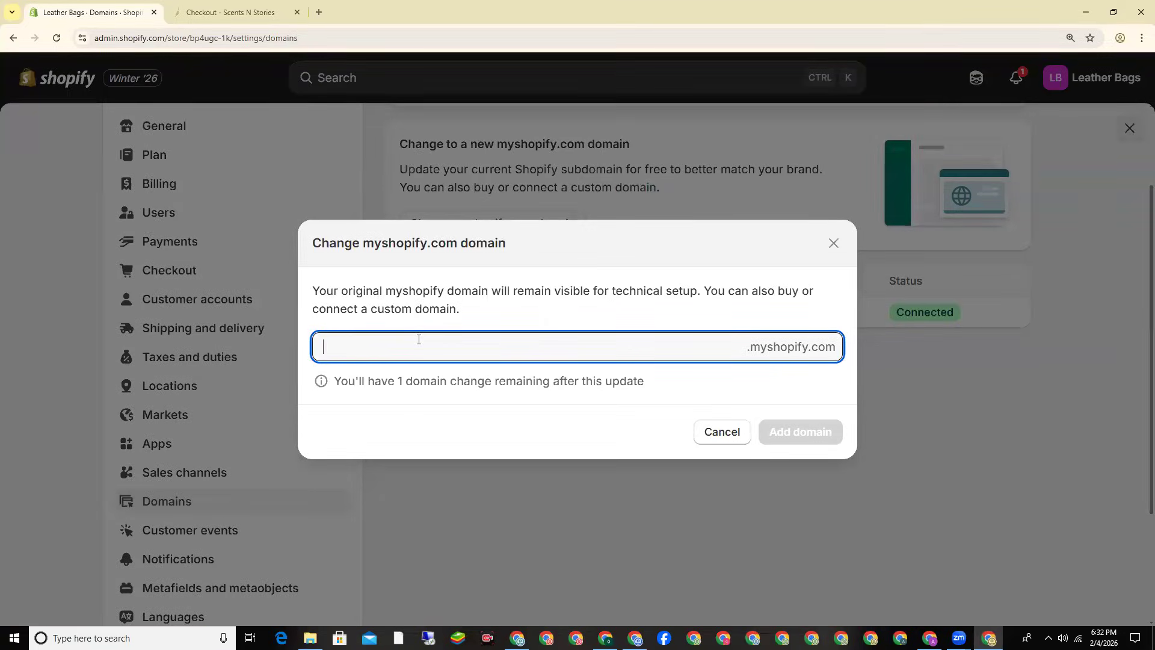
pyautogui.write('L')
pyautogui.press('BackSpace')
pyautogui.write('leatherbags')
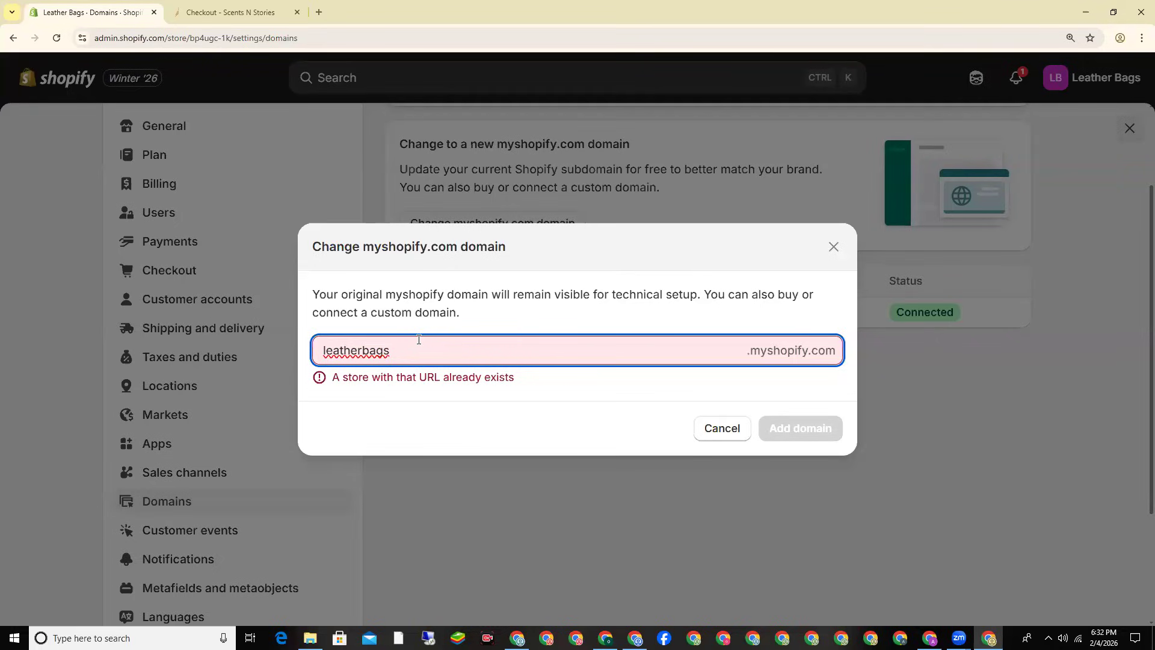
pyautogui.write('124')
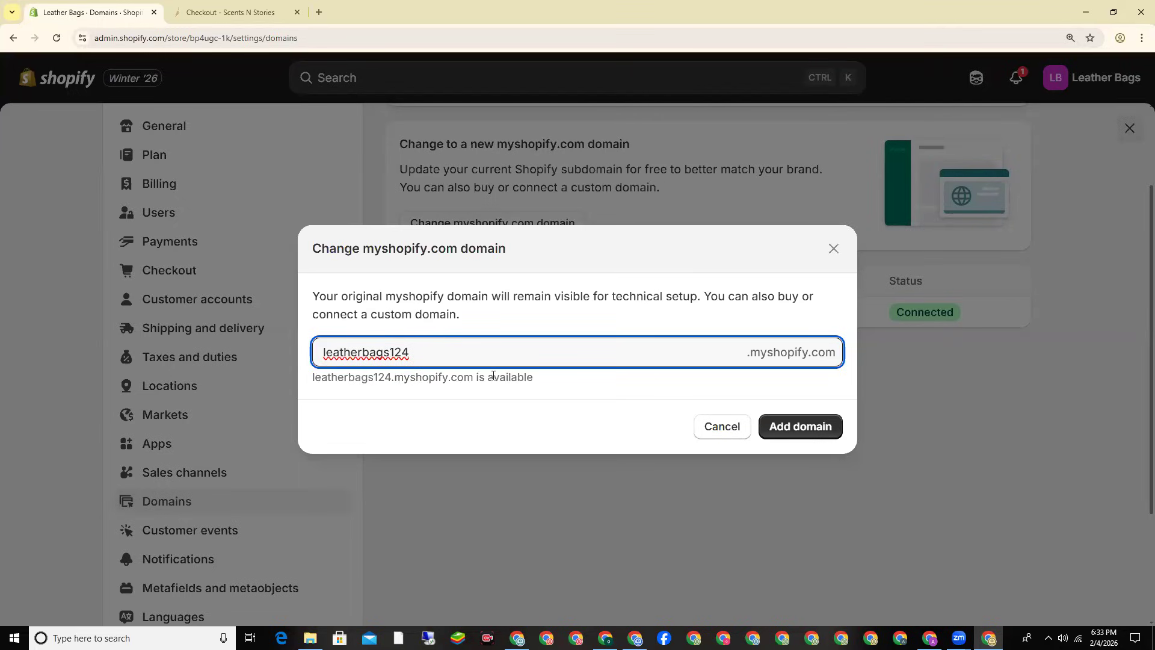
pyautogui.click(796, 427)
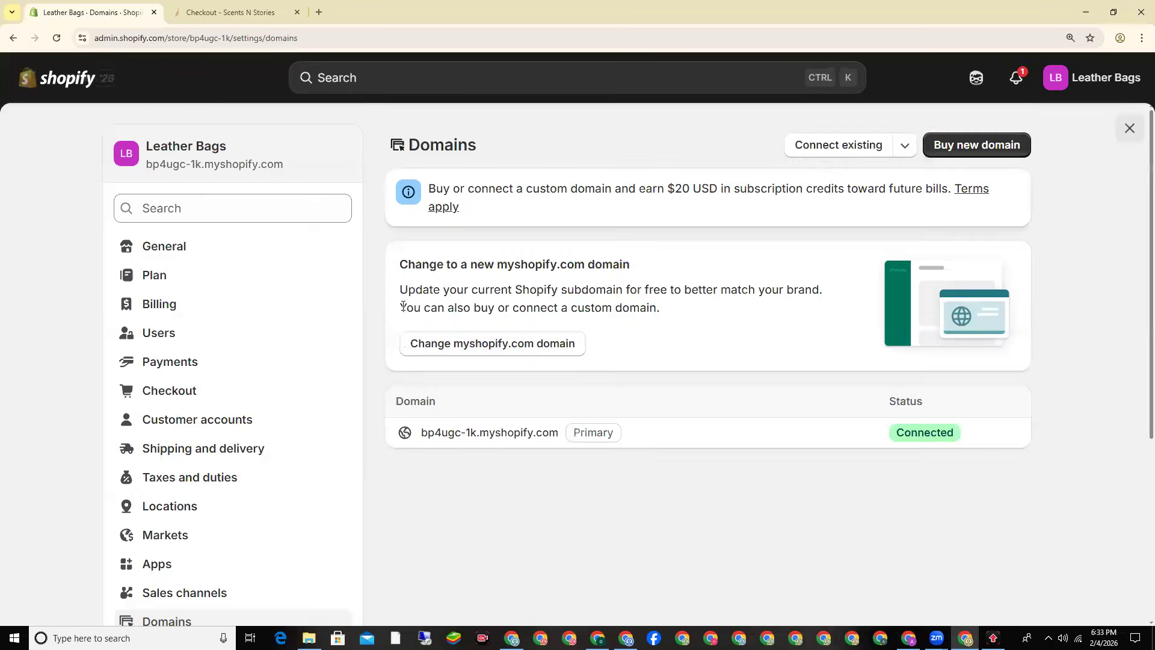
# Step: Enter 'leatherbags1244' instead and add it as the new primary myshopify.com domain
pyautogui.click(469, 349)
pyautogui.click(468, 349)
pyautogui.write('leatherbags124')
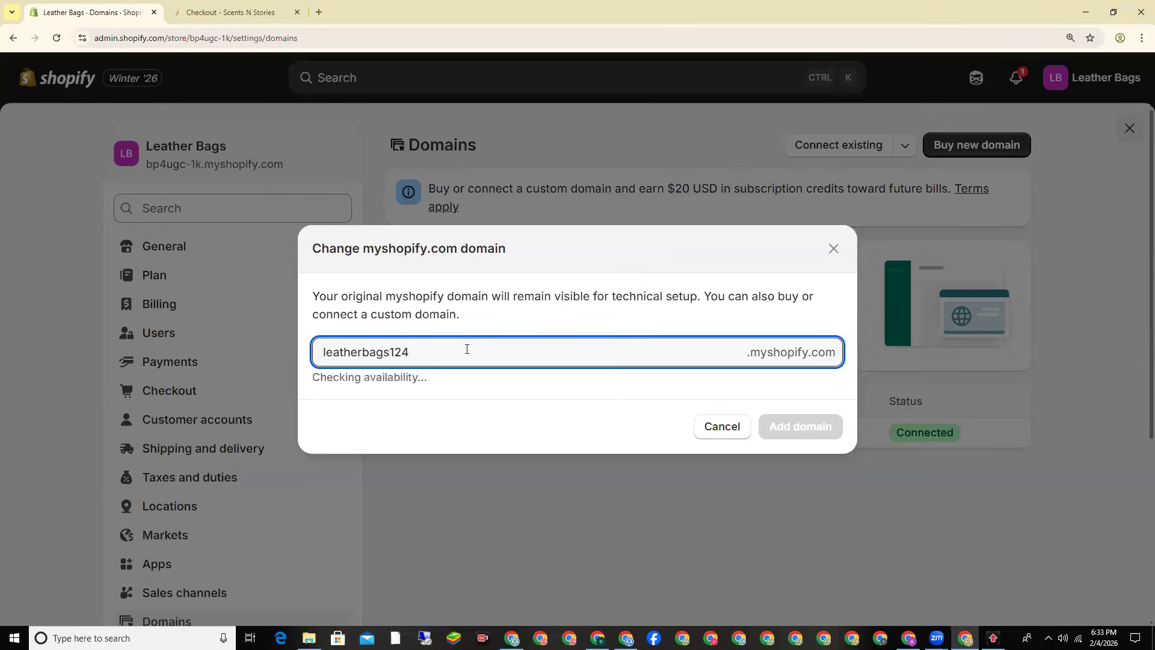
pyautogui.write('4')
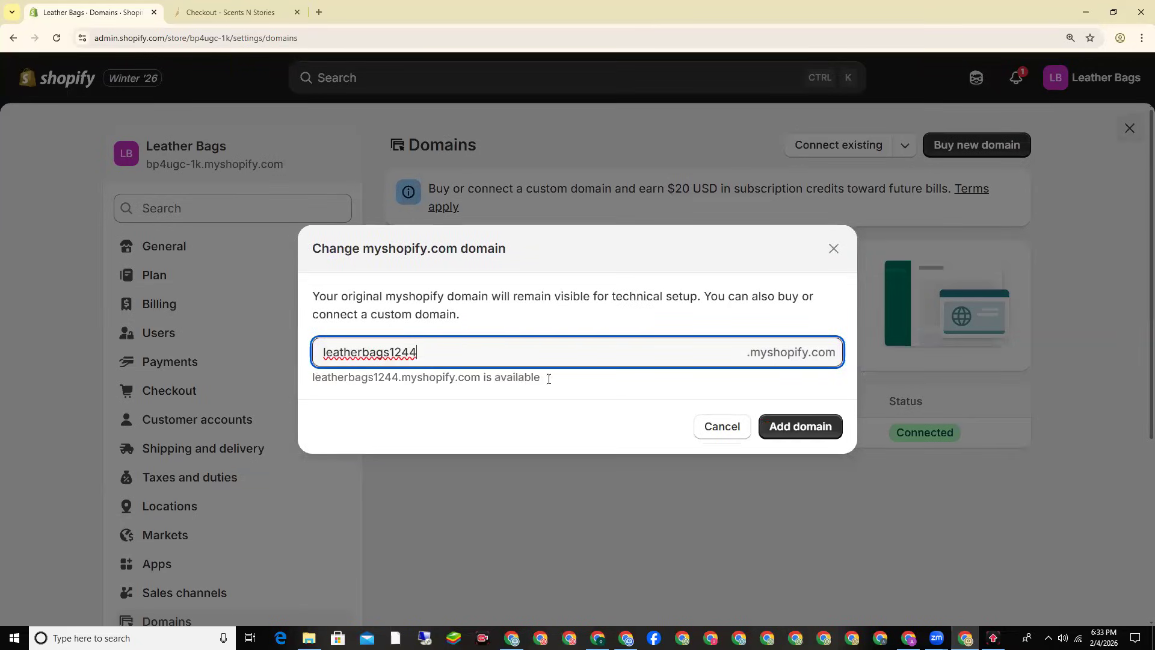
pyautogui.click(793, 436)
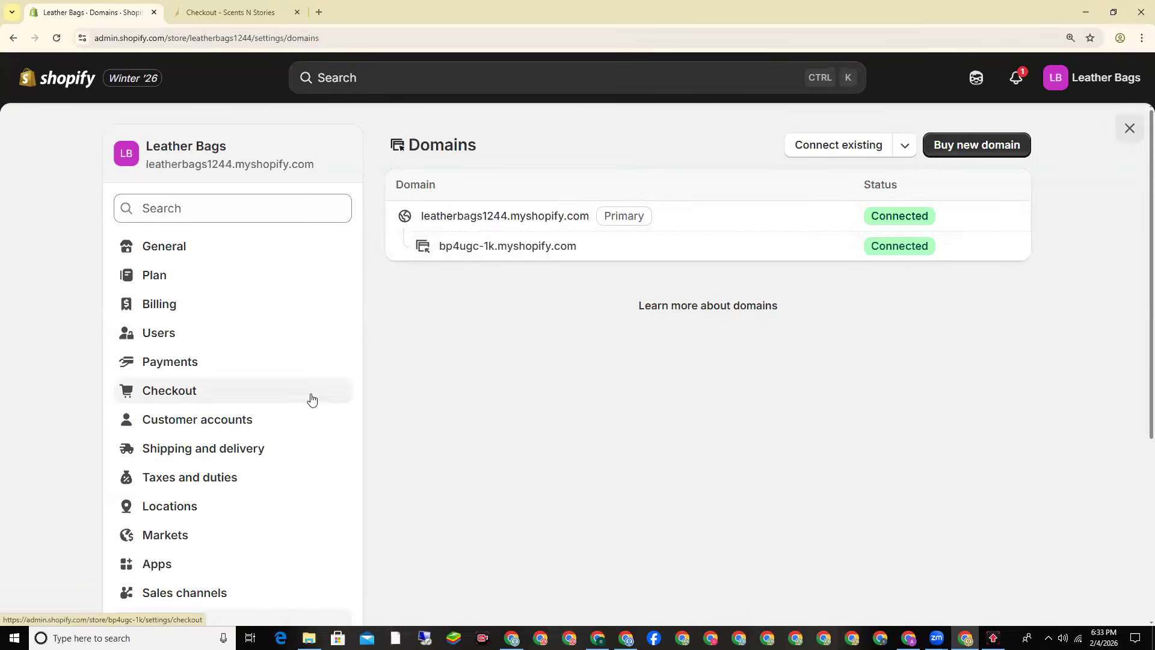
# Step: Open the Policies settings and highlight the Return rules heading, currently turned off
pyautogui.scroll(-3, 299, 395)
pyautogui.scroll(-2, 302, 386)
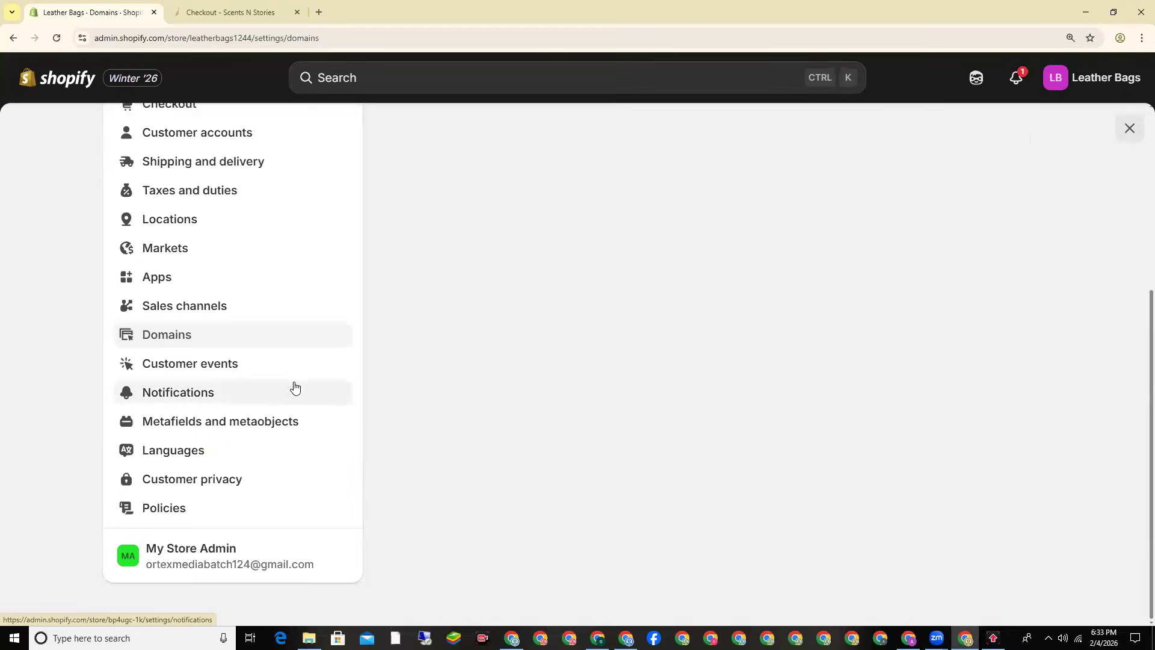
pyautogui.click(196, 518)
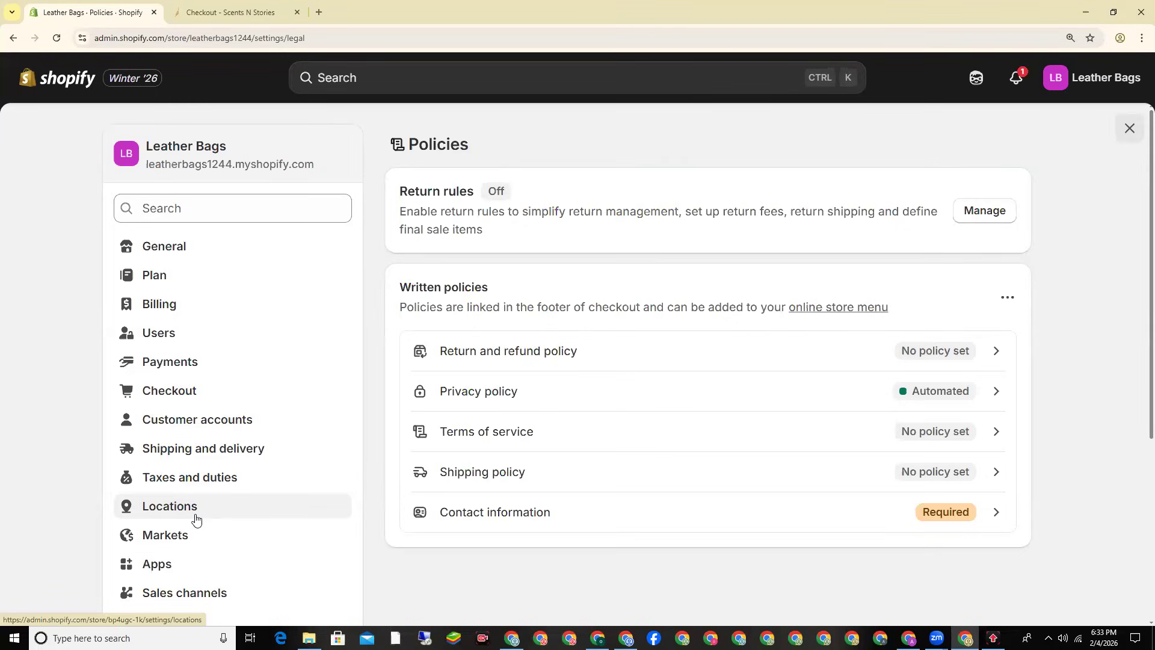
pyautogui.doubleClick(437, 192)
pyautogui.tripleClick(437, 192)
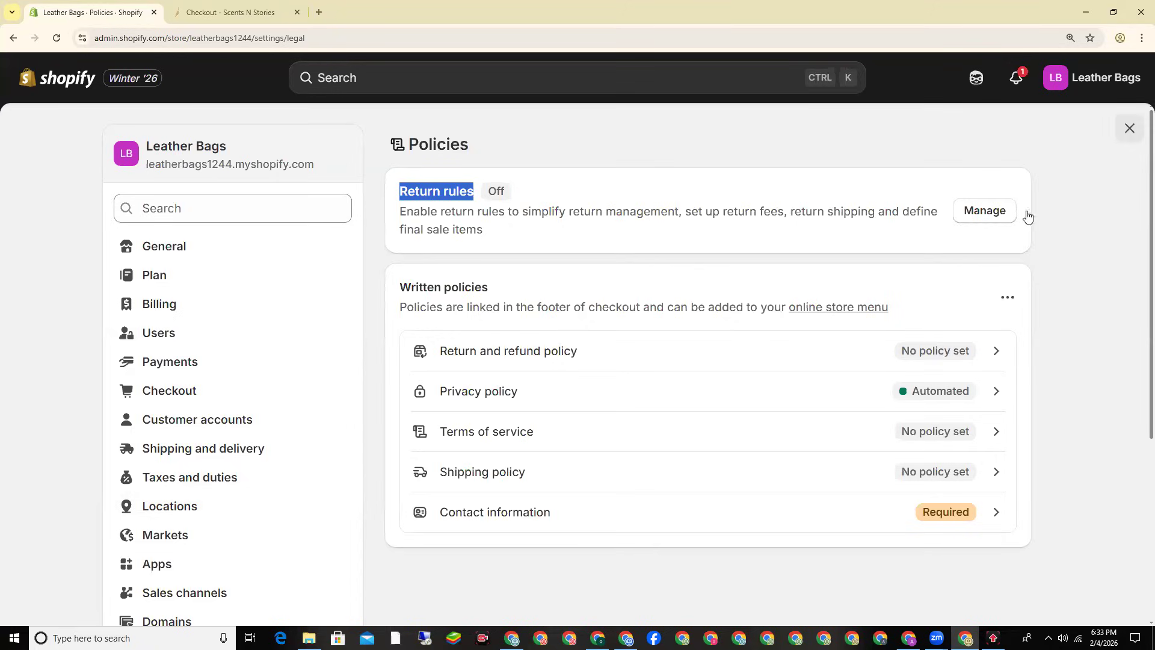
# Step: Turn on return rules and set a custom 5-day return window
pyautogui.click(973, 220)
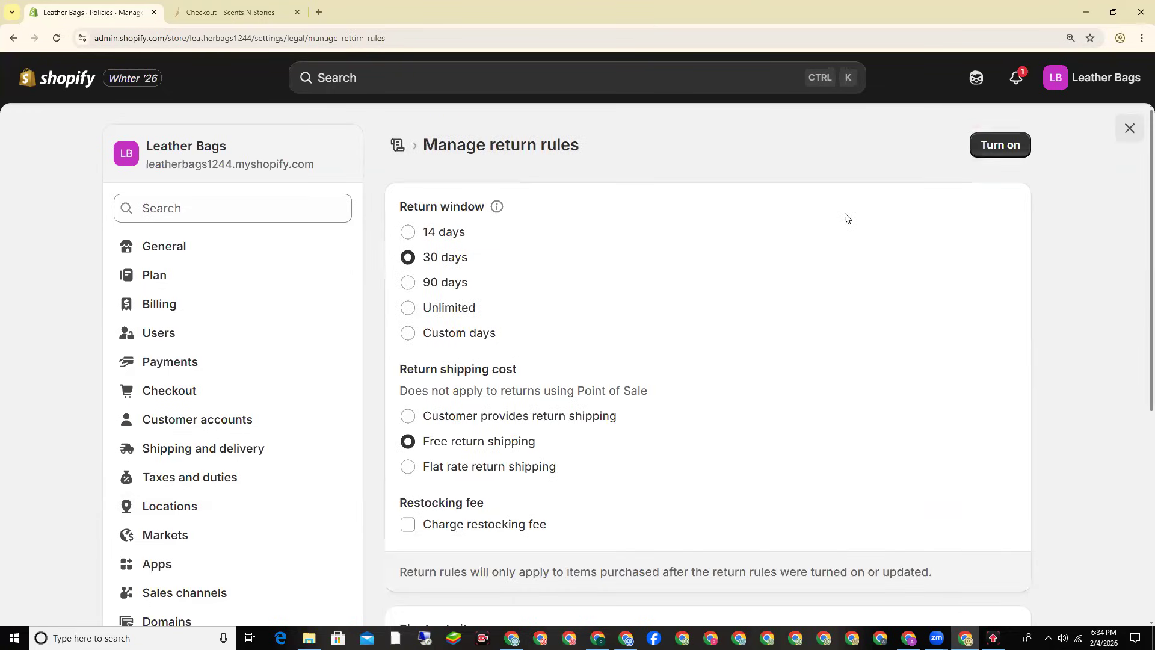
pyautogui.click(987, 145)
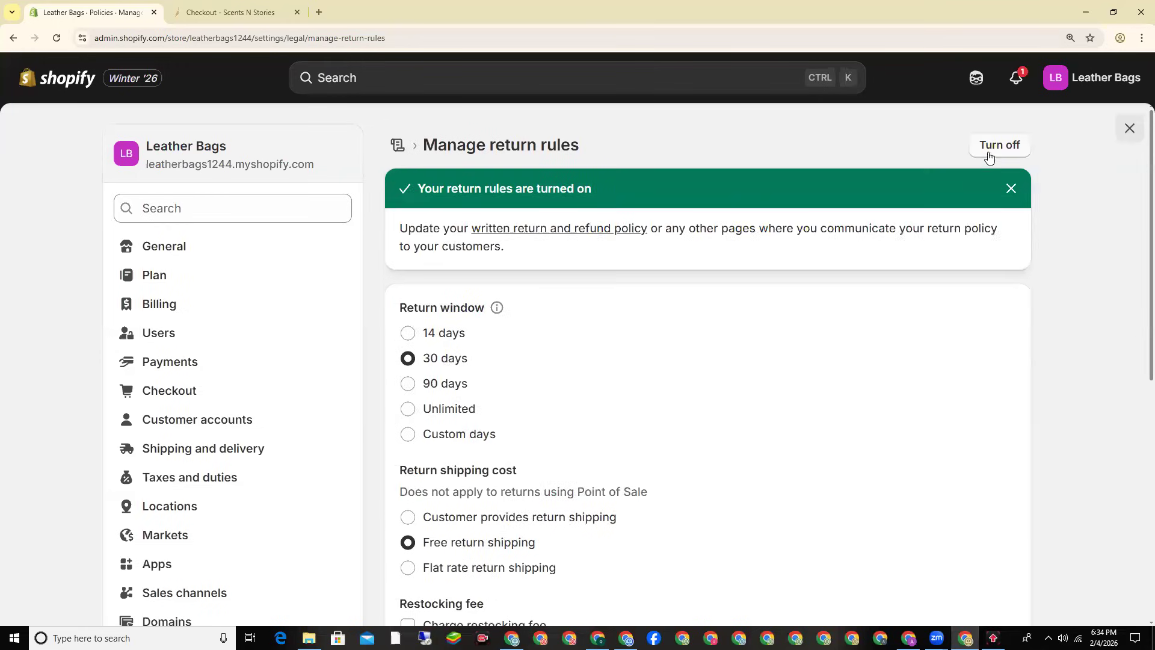
pyautogui.tripleClick(432, 312)
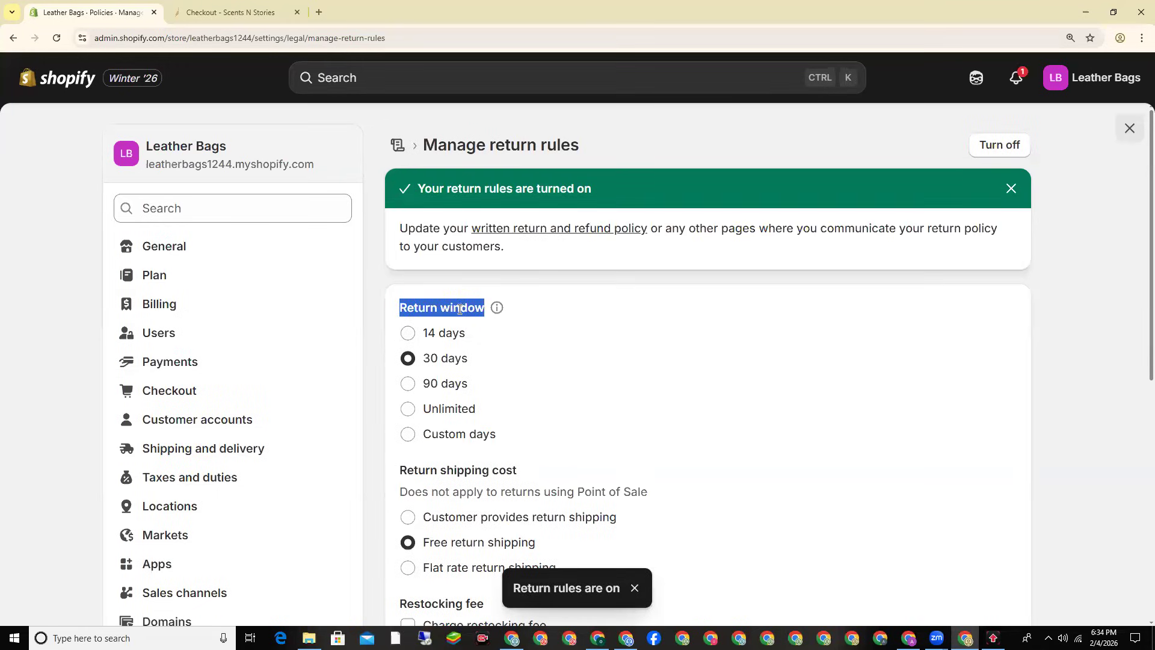
pyautogui.scroll(-1, 459, 308)
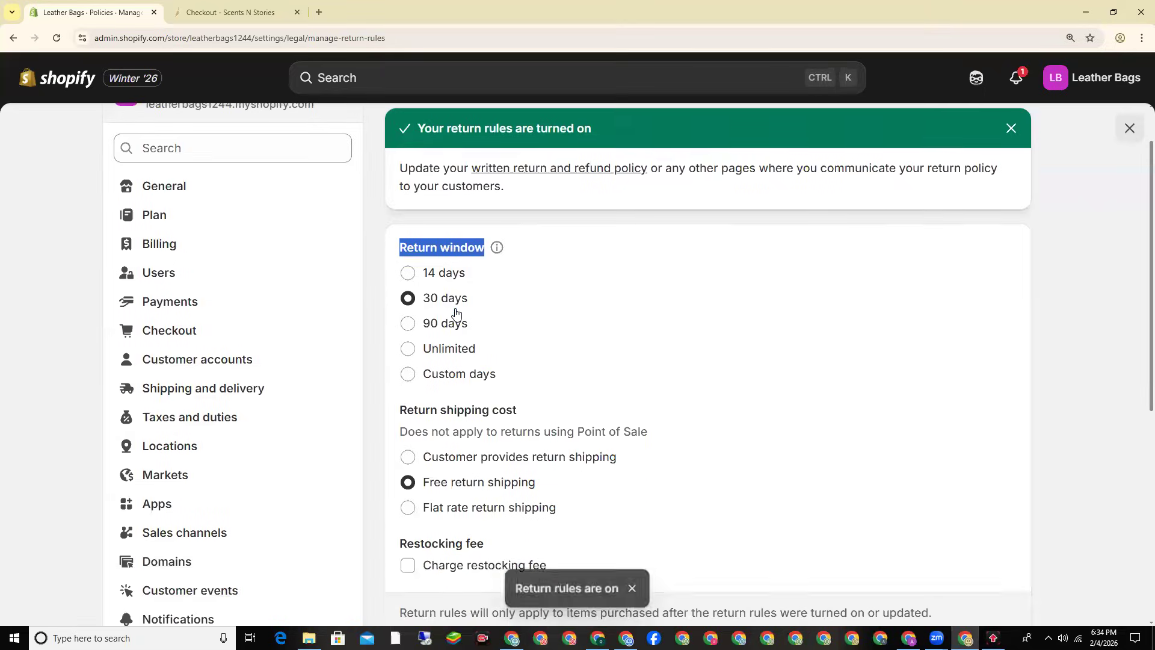
pyautogui.click(458, 375)
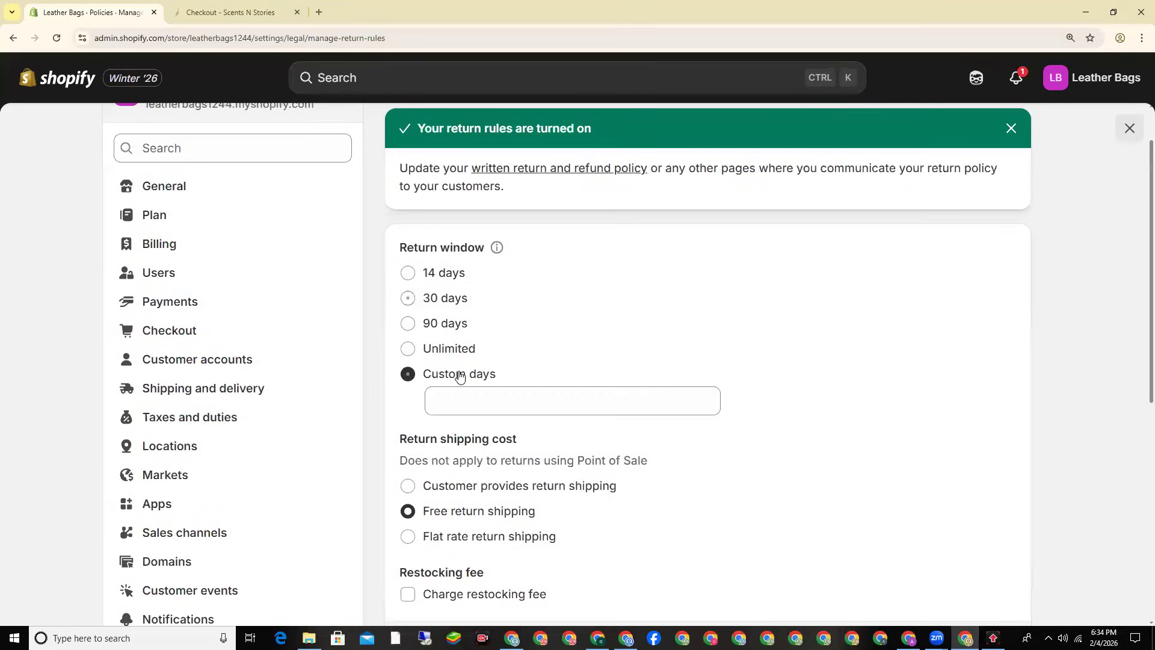
pyautogui.click(467, 400)
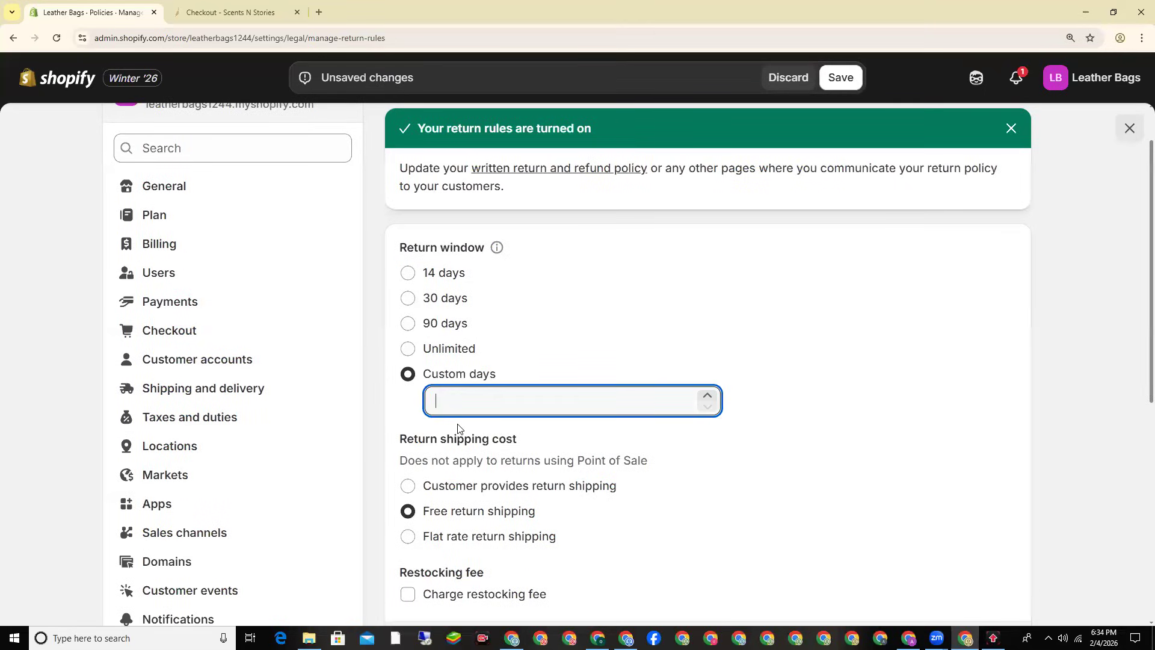
pyautogui.write('5')
pyautogui.click(415, 416)
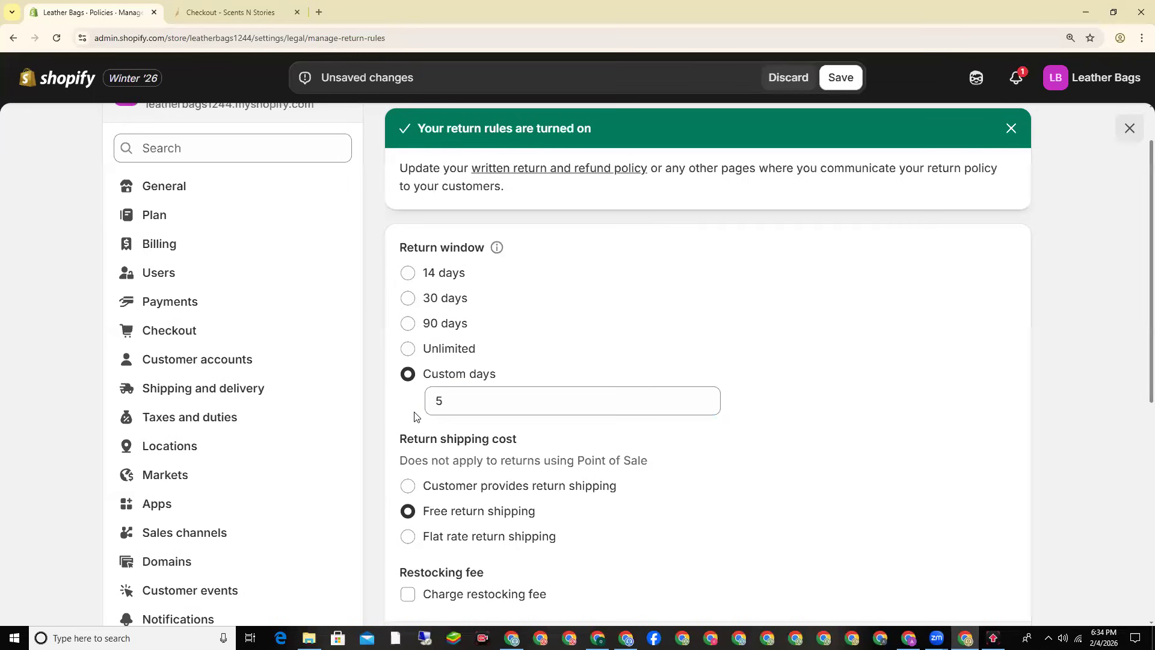
# Step: Make customers pay for return shipping, save the return rules, and go back to Policies
pyautogui.scroll(-1, 414, 416)
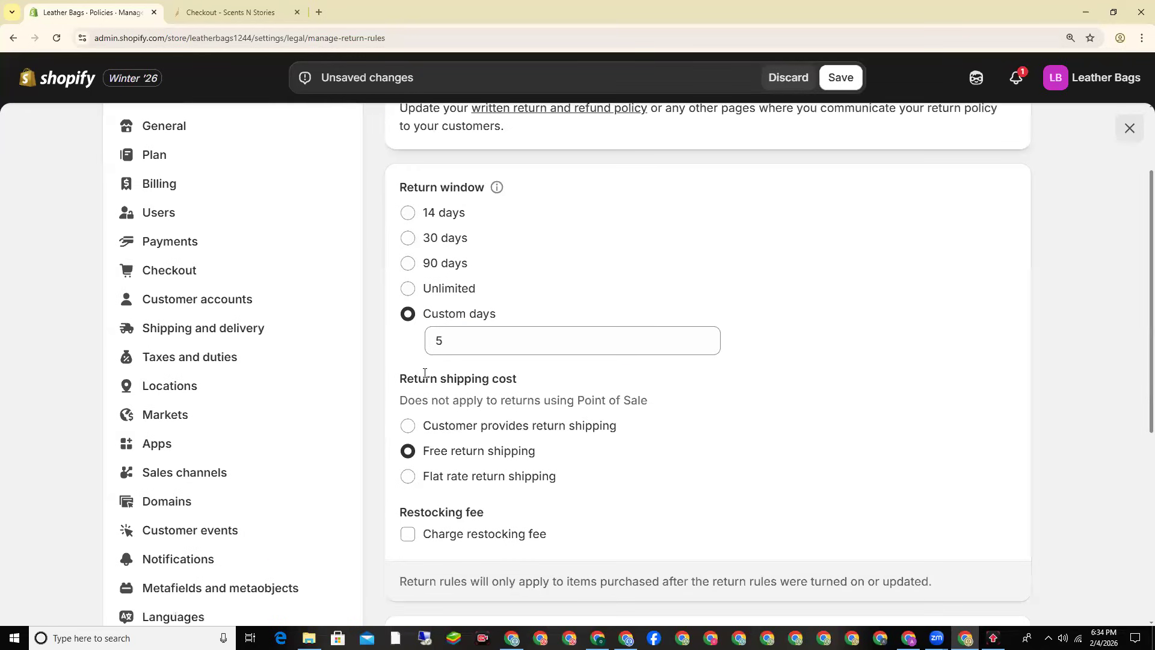
pyautogui.tripleClick(425, 373)
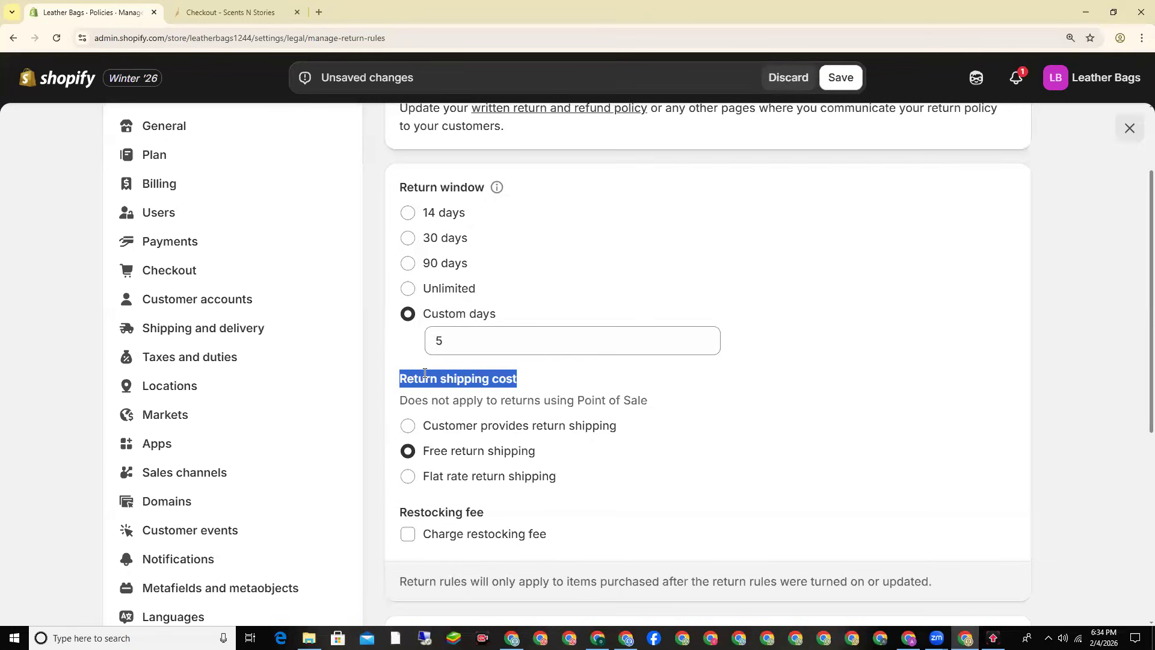
pyautogui.click(408, 427)
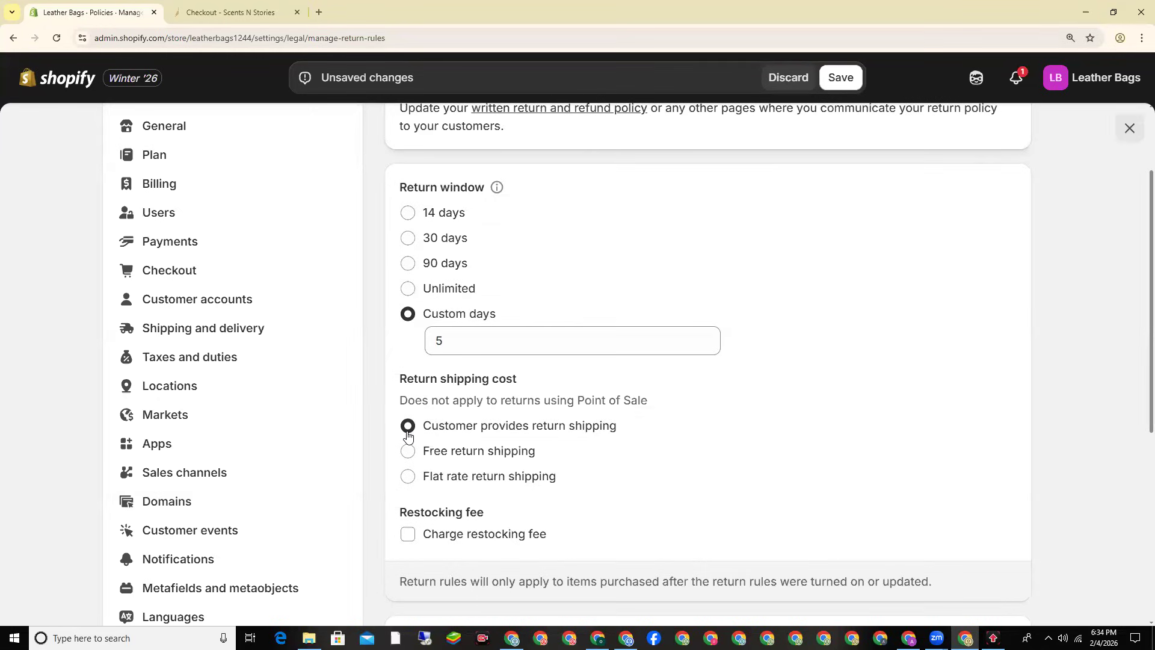
pyautogui.click(836, 85)
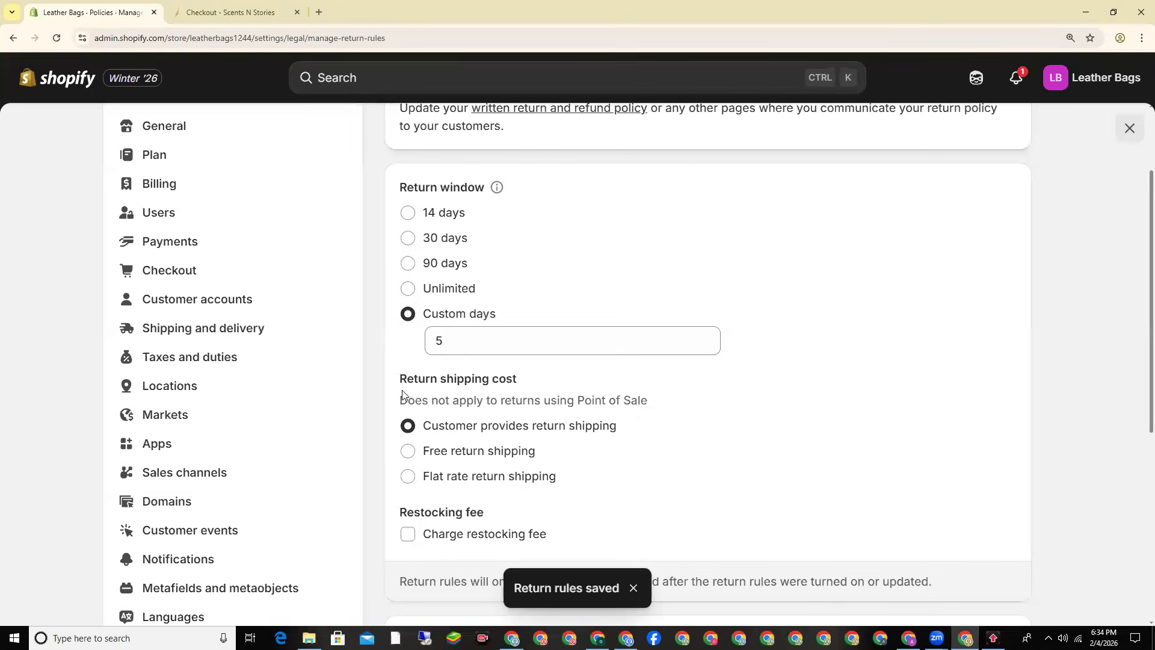
pyautogui.scroll(2, 400, 372)
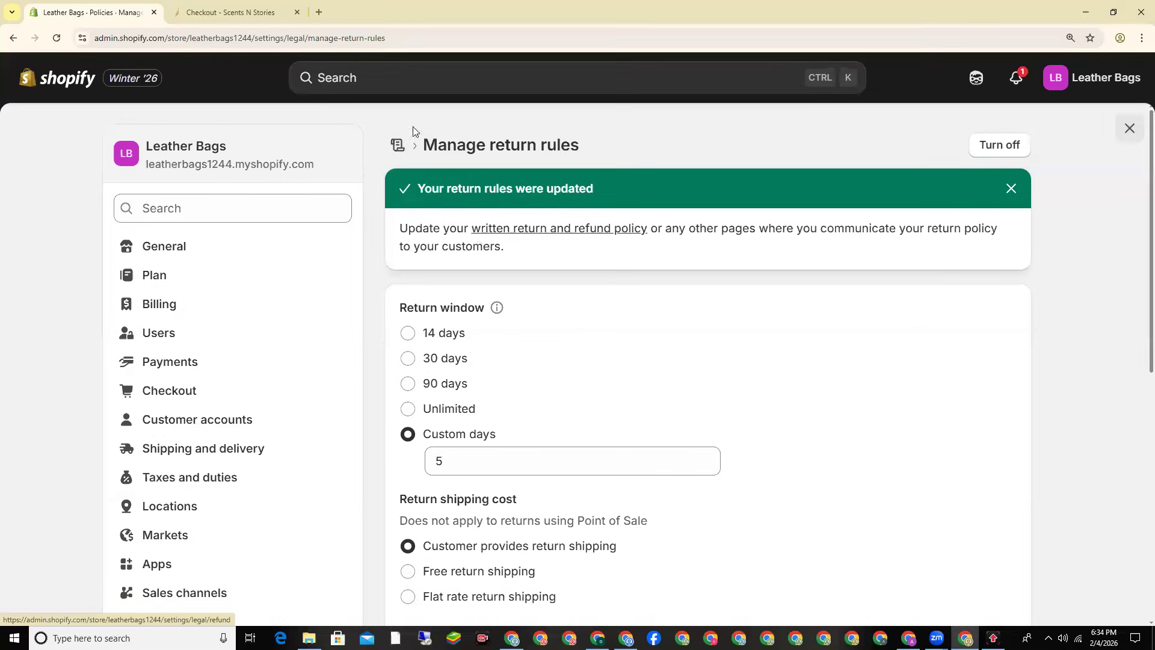
pyautogui.click(394, 152)
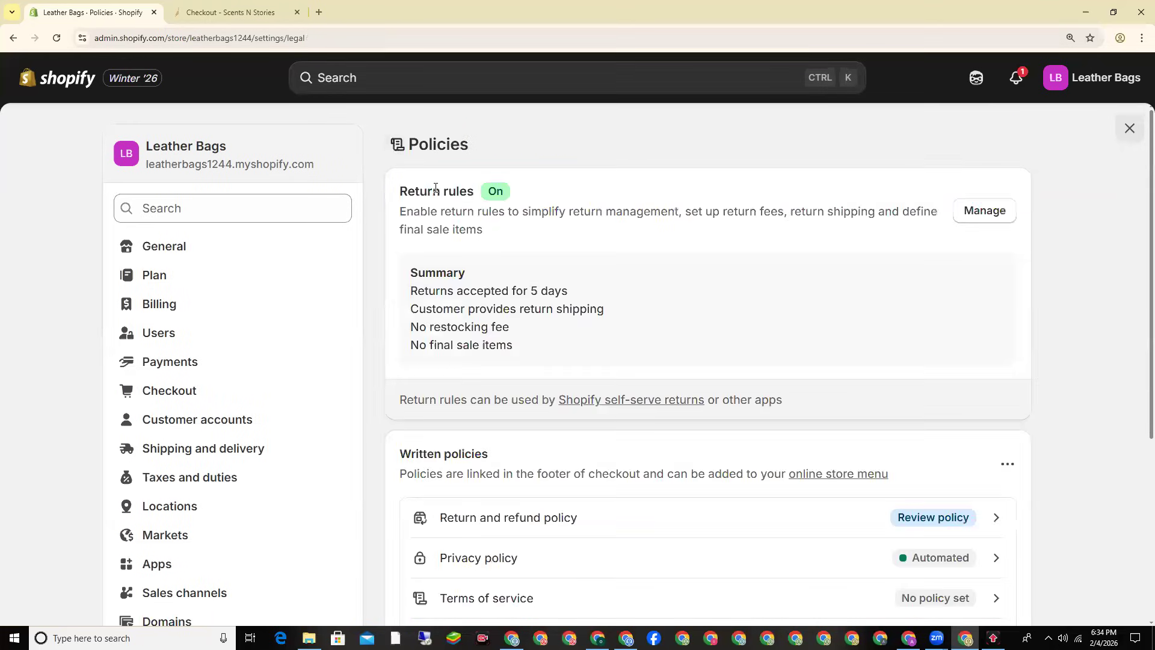
# Step: Insert the standard template into the Return and refund policy and publish it
pyautogui.scroll(-4, 433, 213)
pyautogui.tripleClick(433, 213)
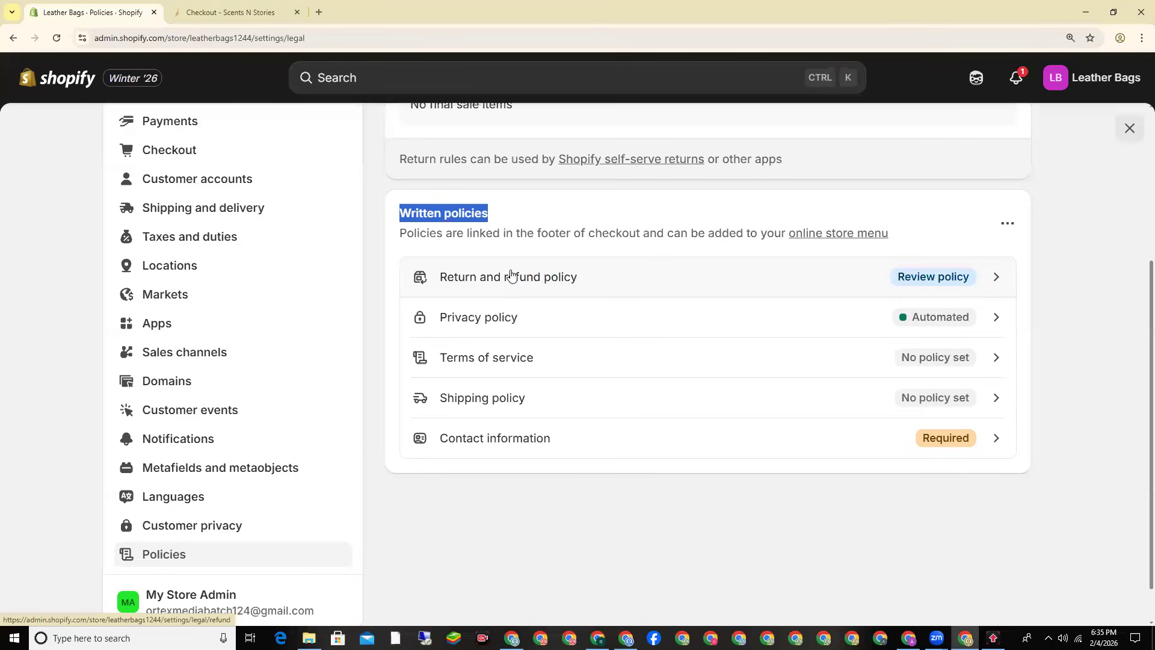
pyautogui.click(629, 281)
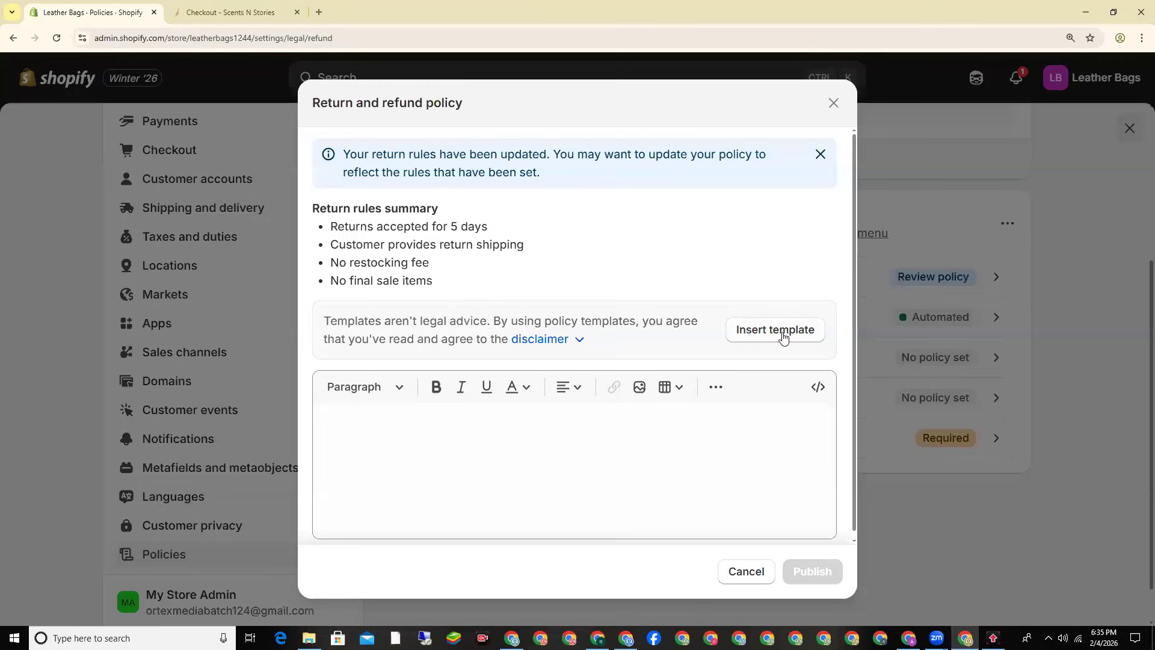
pyautogui.click(776, 330)
pyautogui.click(812, 571)
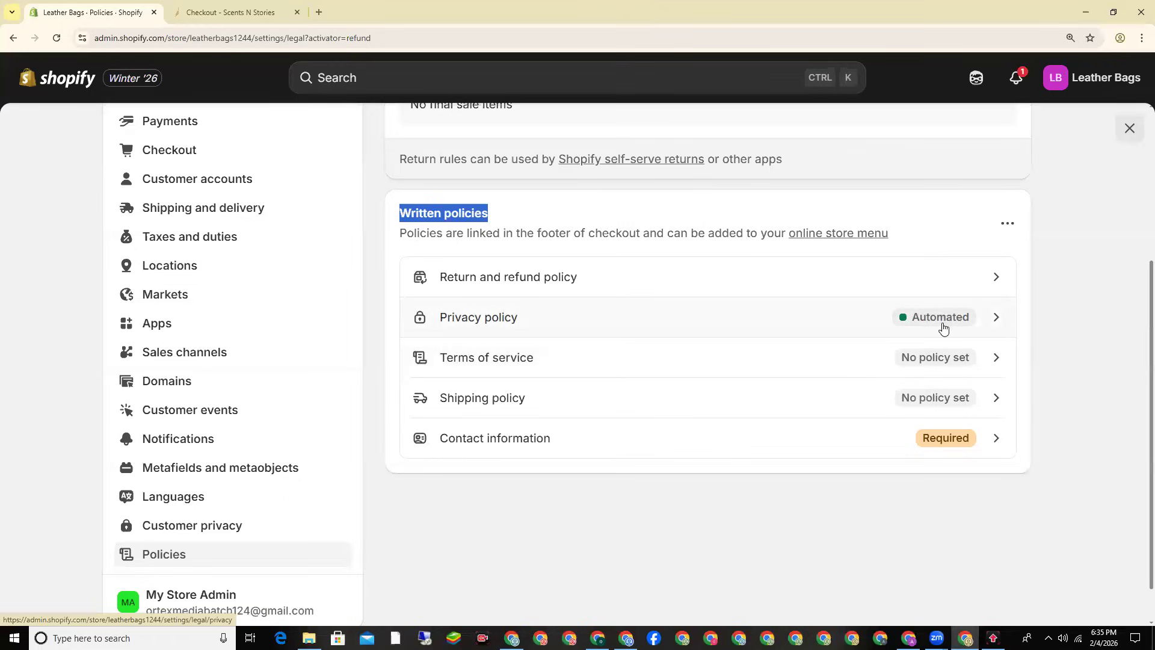
# Step: Review the automated Privacy policy and close it without changes
pyautogui.click(840, 334)
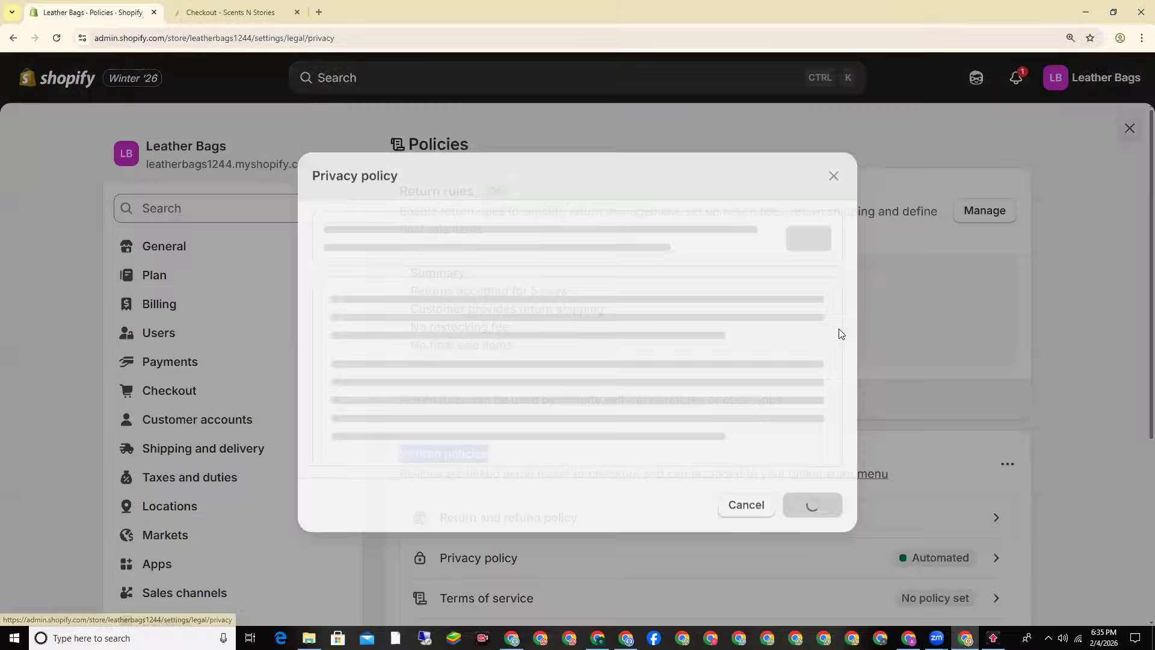
pyautogui.scroll(-15, 710, 398)
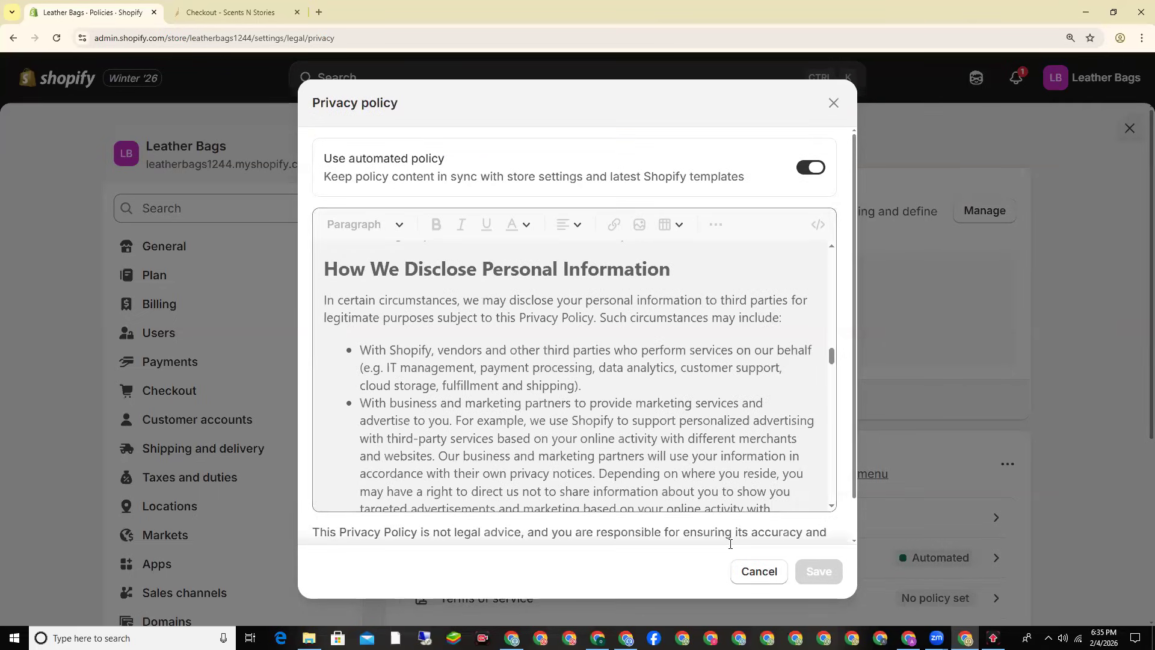
pyautogui.click(749, 571)
# Step: Fill the Terms of service from the template and publish it
pyautogui.scroll(-4, 830, 377)
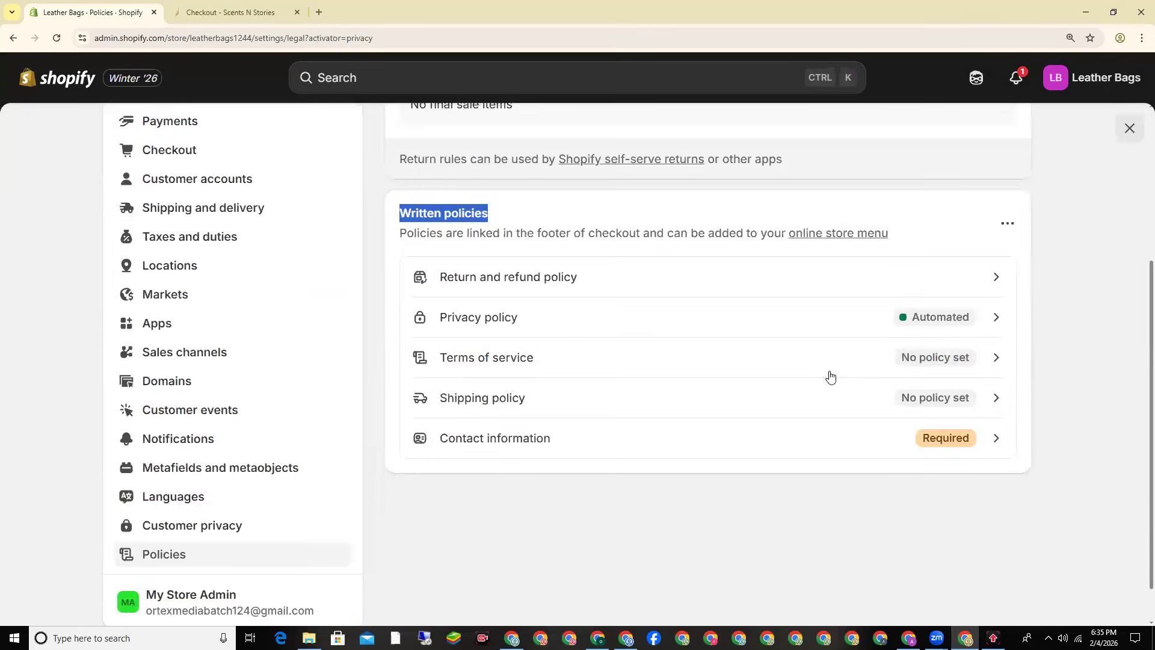
pyautogui.click(483, 371)
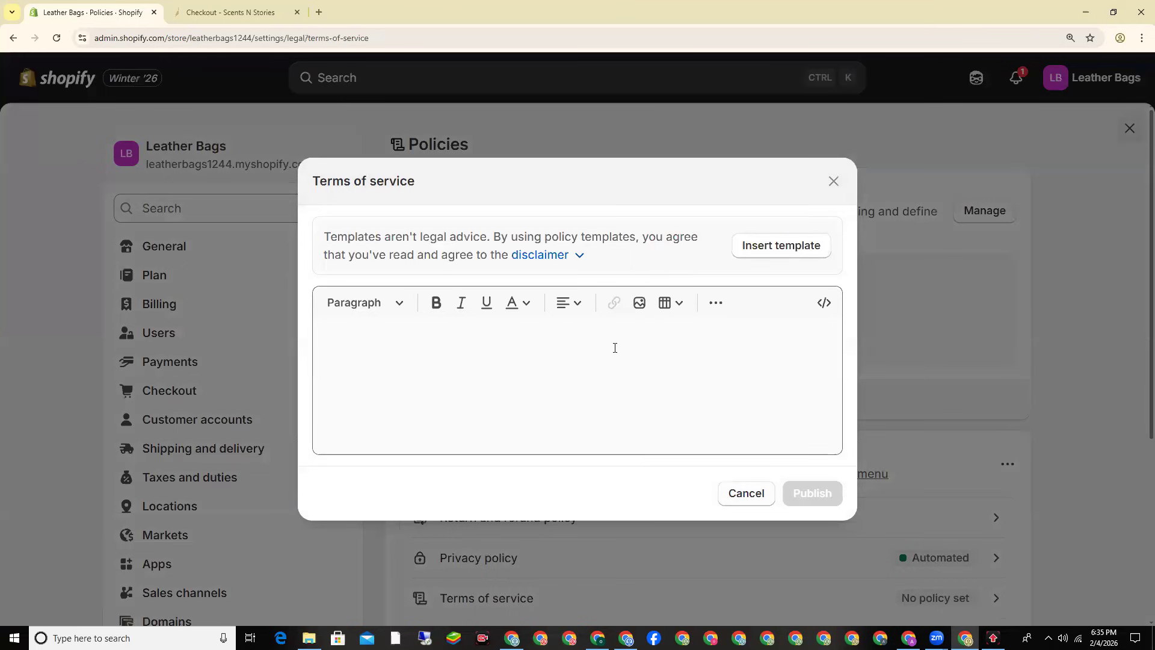
pyautogui.click(758, 255)
pyautogui.scroll(20, 758, 251)
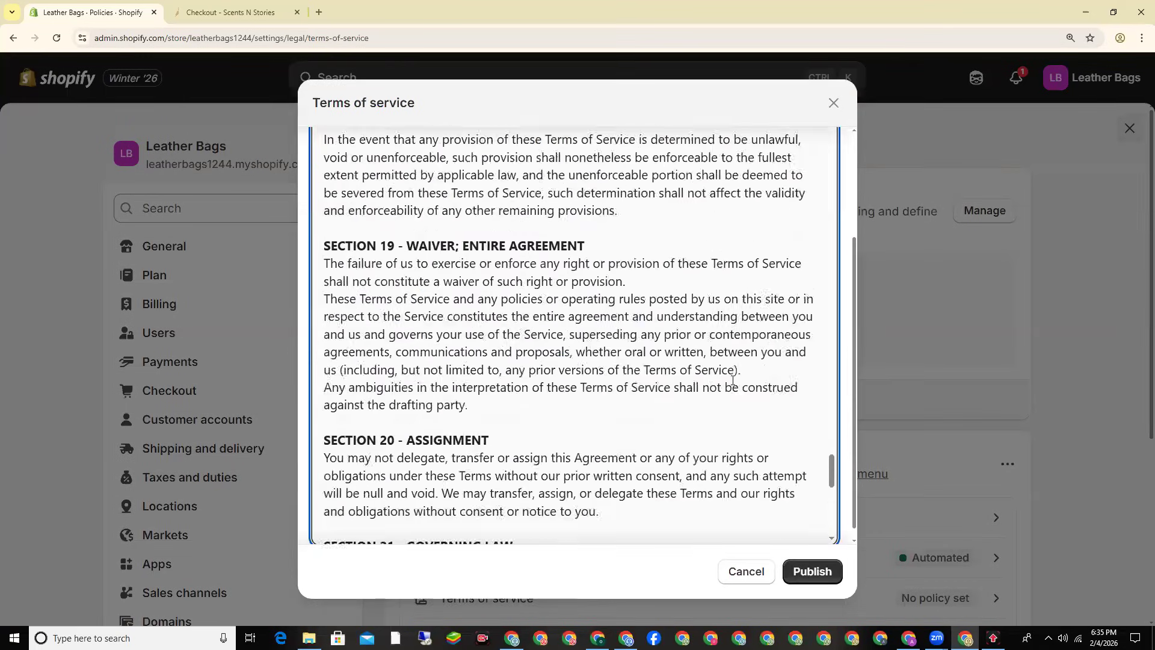
pyautogui.scroll(15, 712, 352)
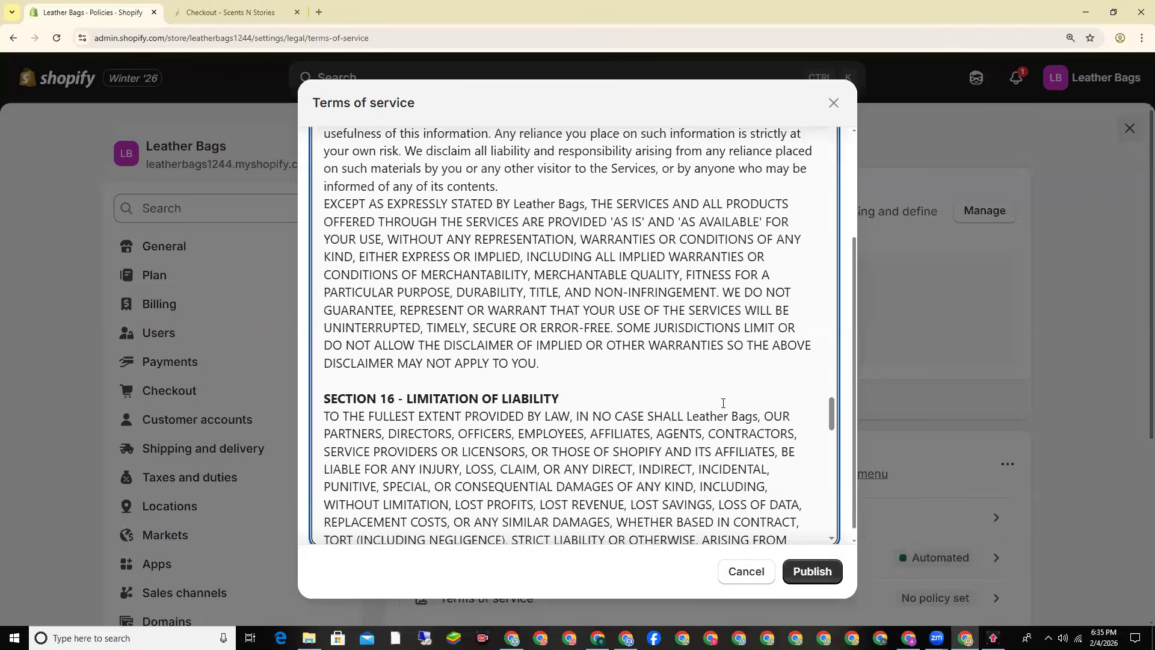
pyautogui.click(795, 574)
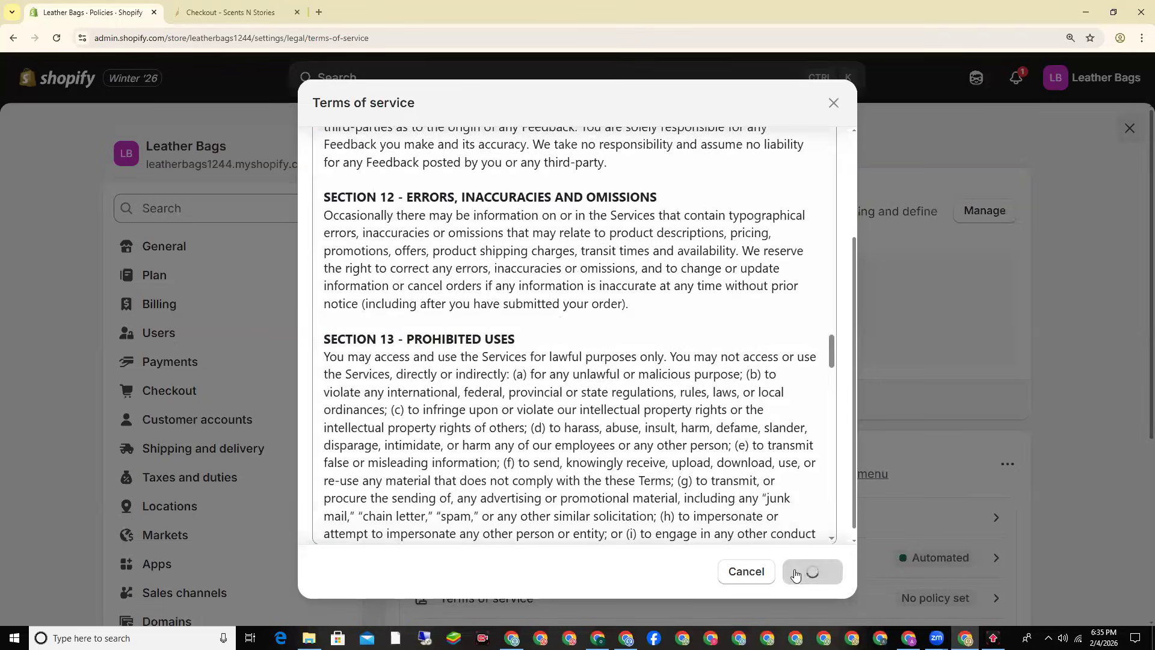
pyautogui.scroll(-5, 770, 403)
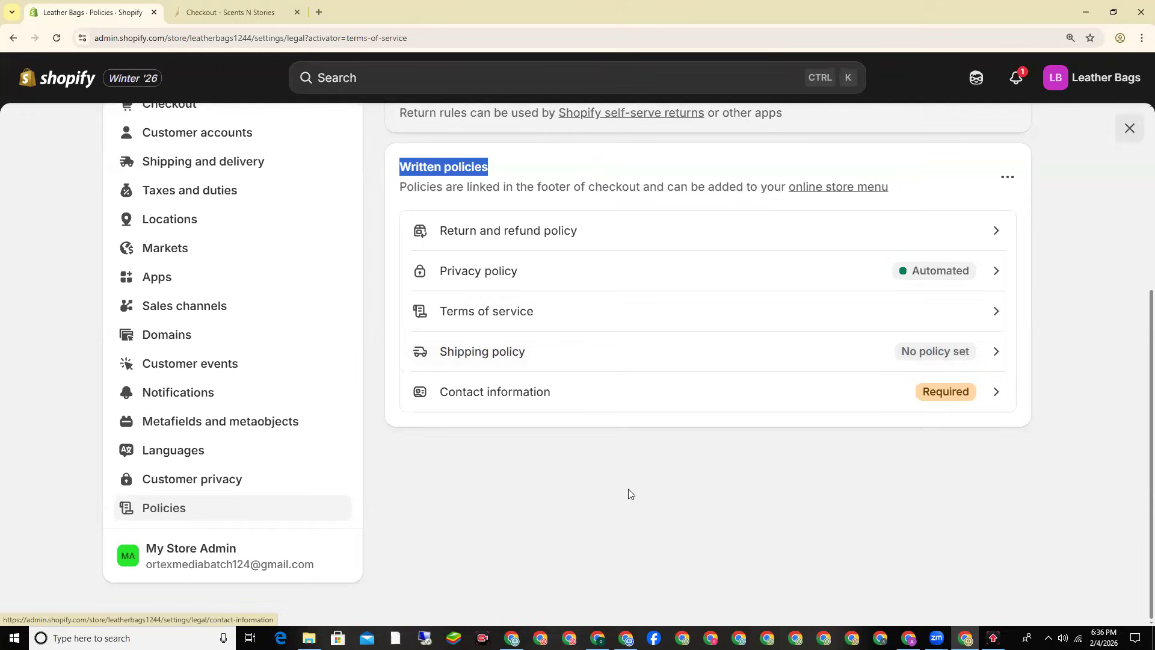
# Step: Publish the Contact information template with the empty VAT and trade number lines deleted
pyautogui.click(559, 402)
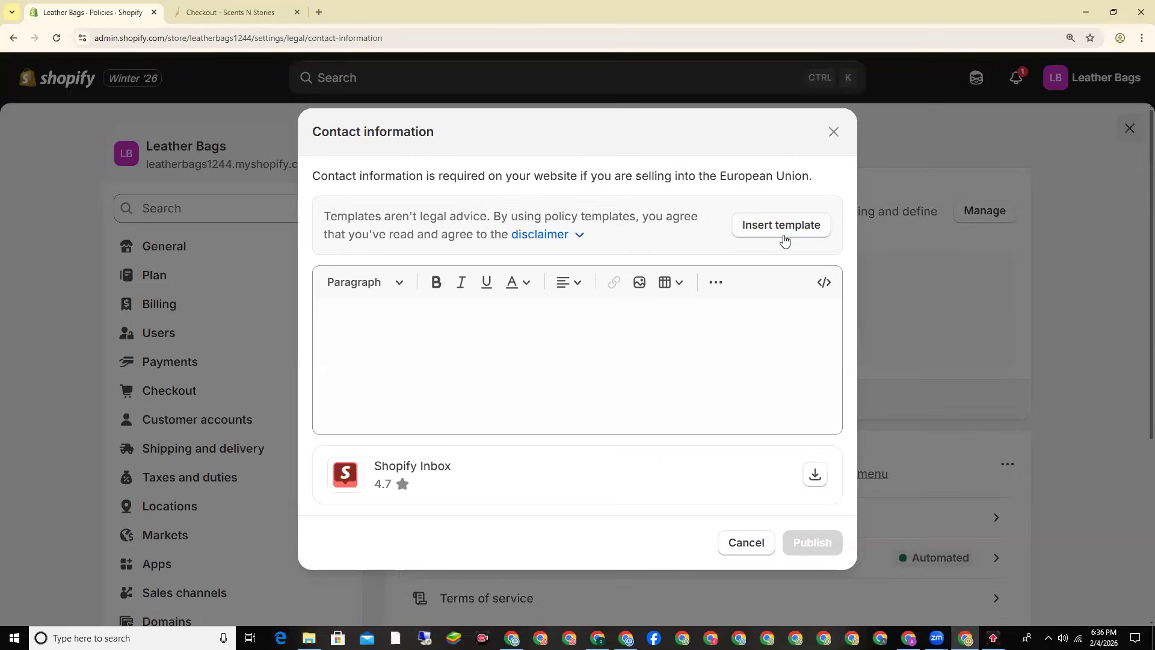
pyautogui.click(759, 230)
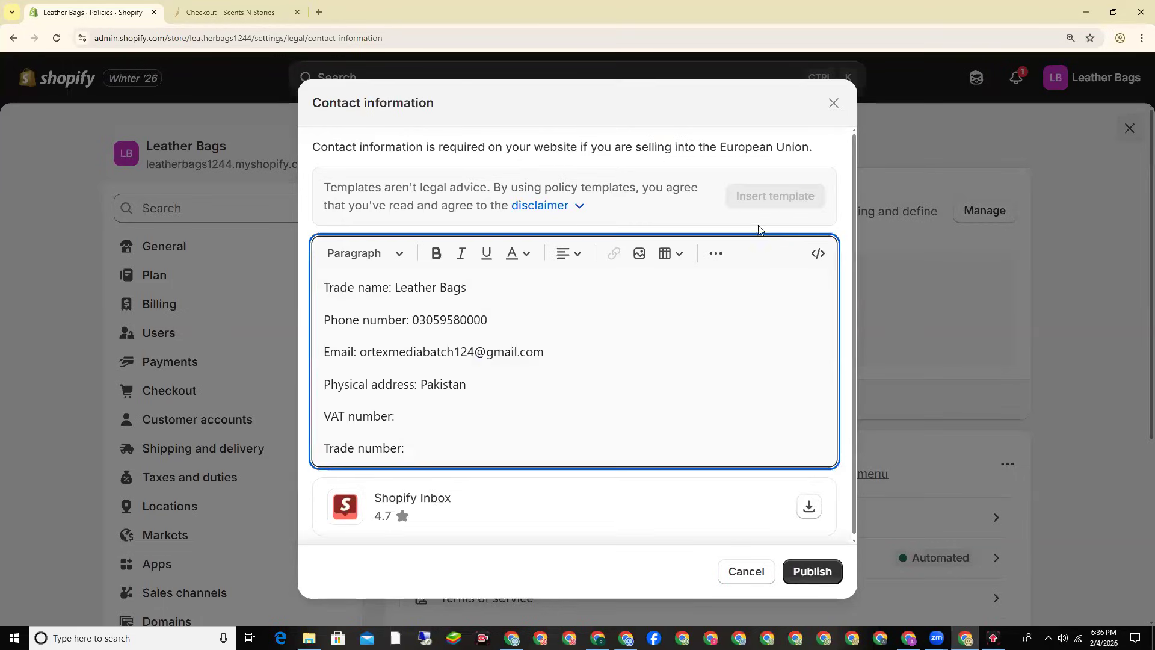
pyautogui.moveTo(441, 445); pyautogui.dragTo(307, 412)
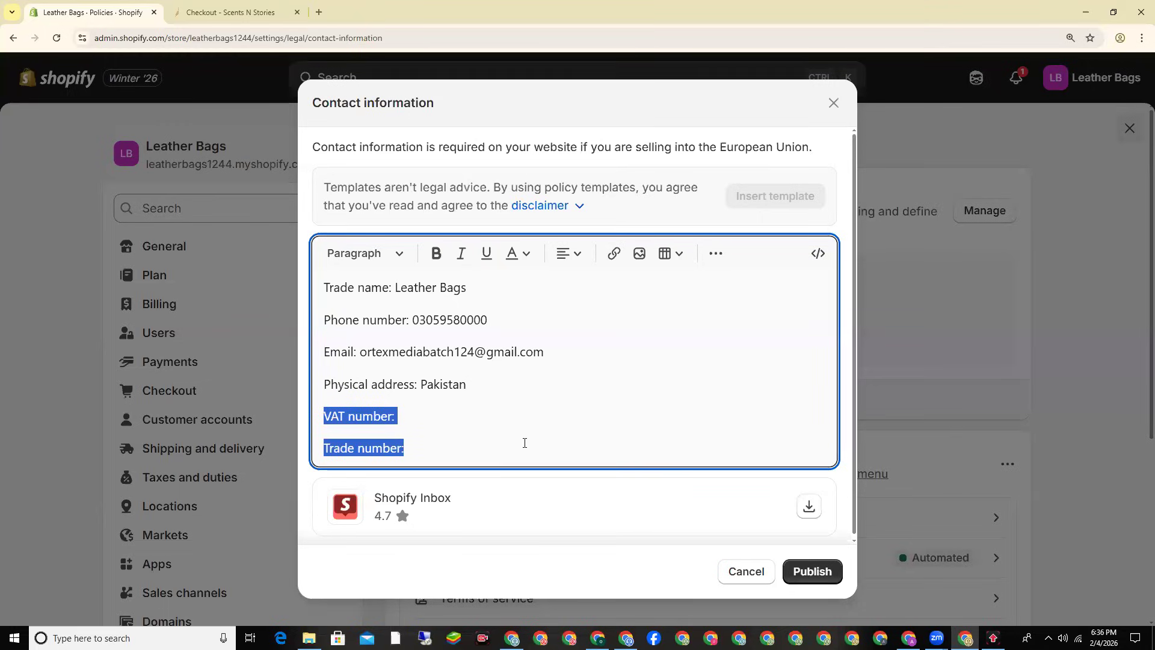
pyautogui.press('BackSpace')
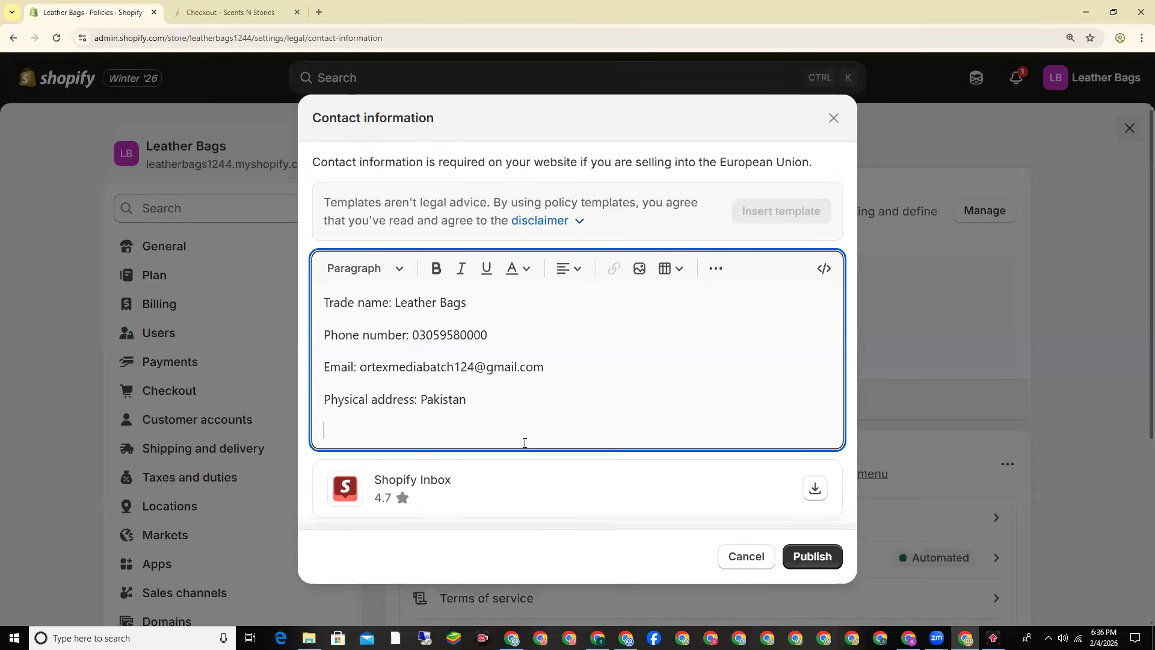
pyautogui.click(827, 558)
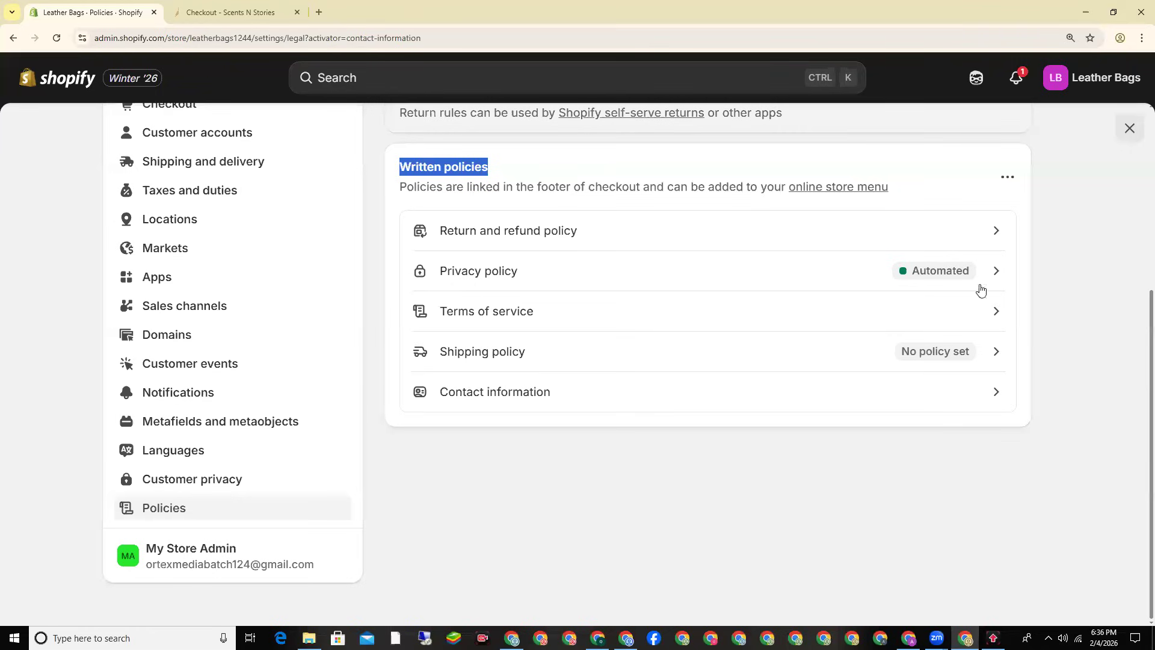
pyautogui.hotkey('alt', 'Tab')
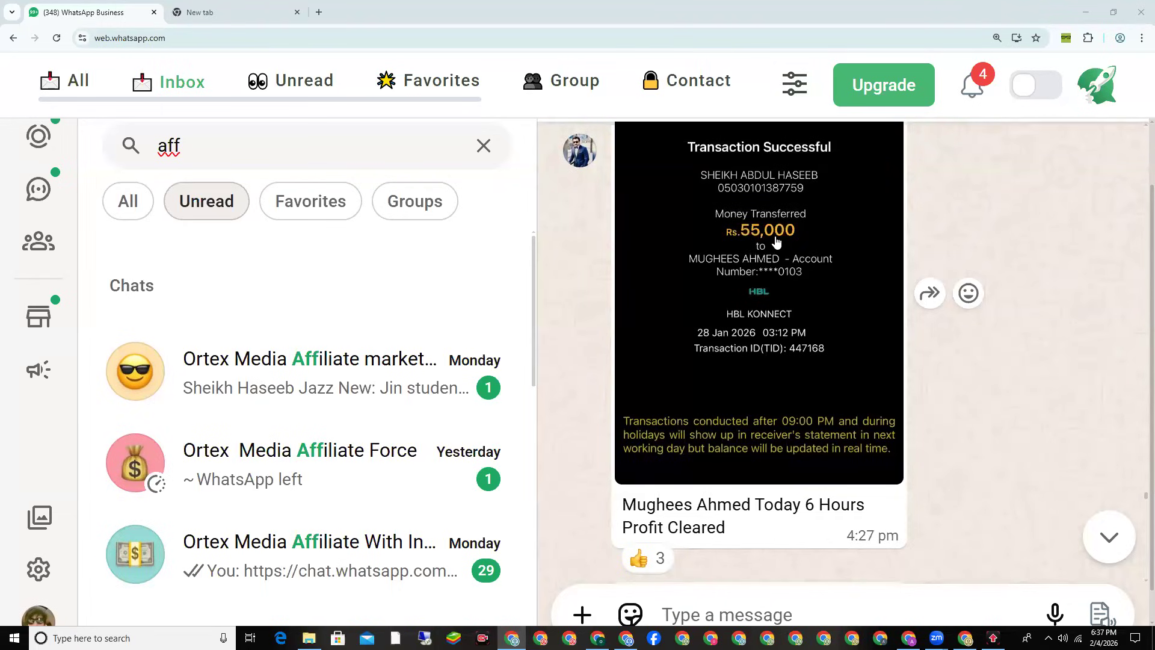
# Step: Scroll through the 2 February 2026 payment receipts in the WhatsApp group, then go to the browser's new tab
pyautogui.scroll(-7, 777, 241)
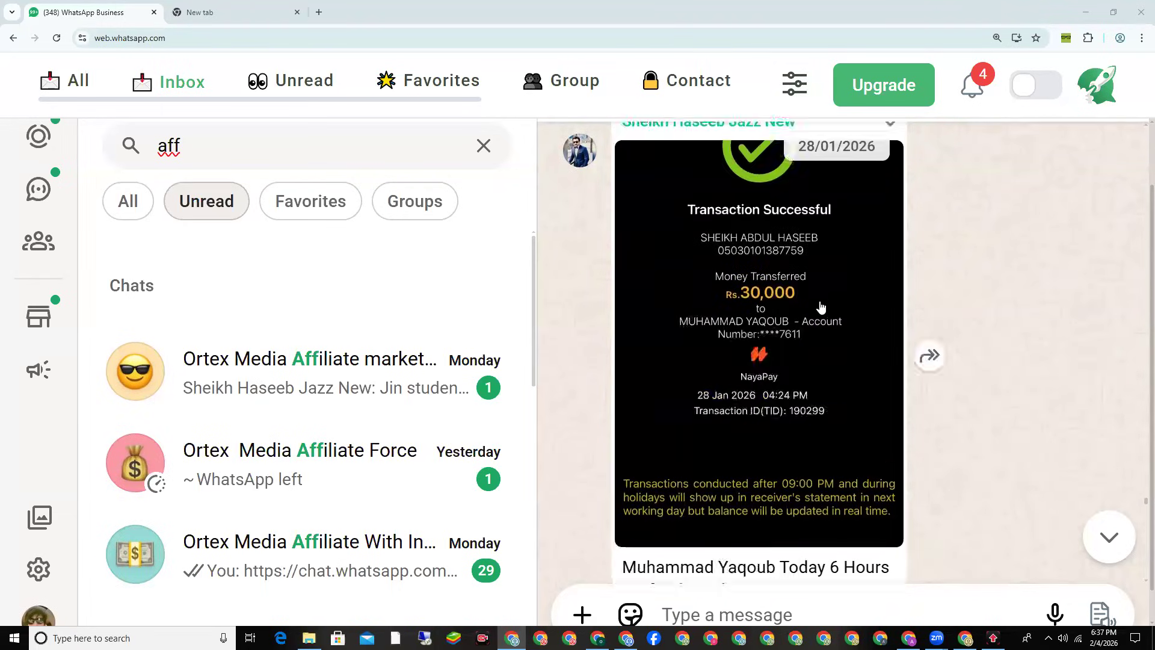
pyautogui.scroll(-8, 759, 368)
pyautogui.scroll(-10, 764, 315)
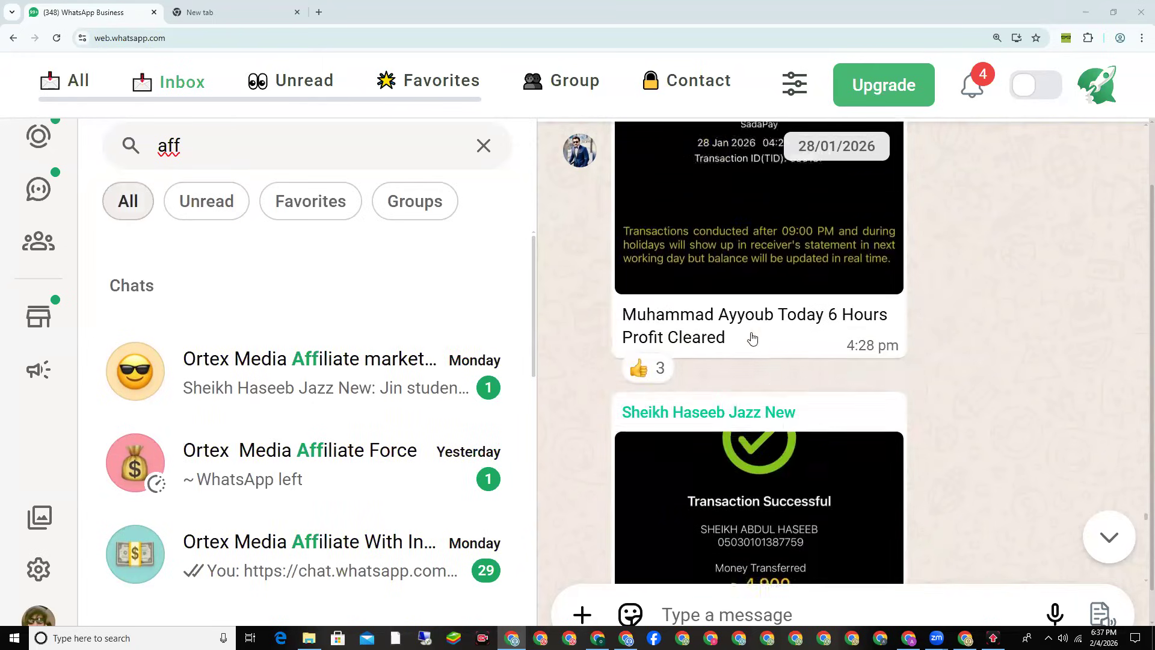
pyautogui.scroll(-12, 752, 338)
pyautogui.scroll(-7, 776, 335)
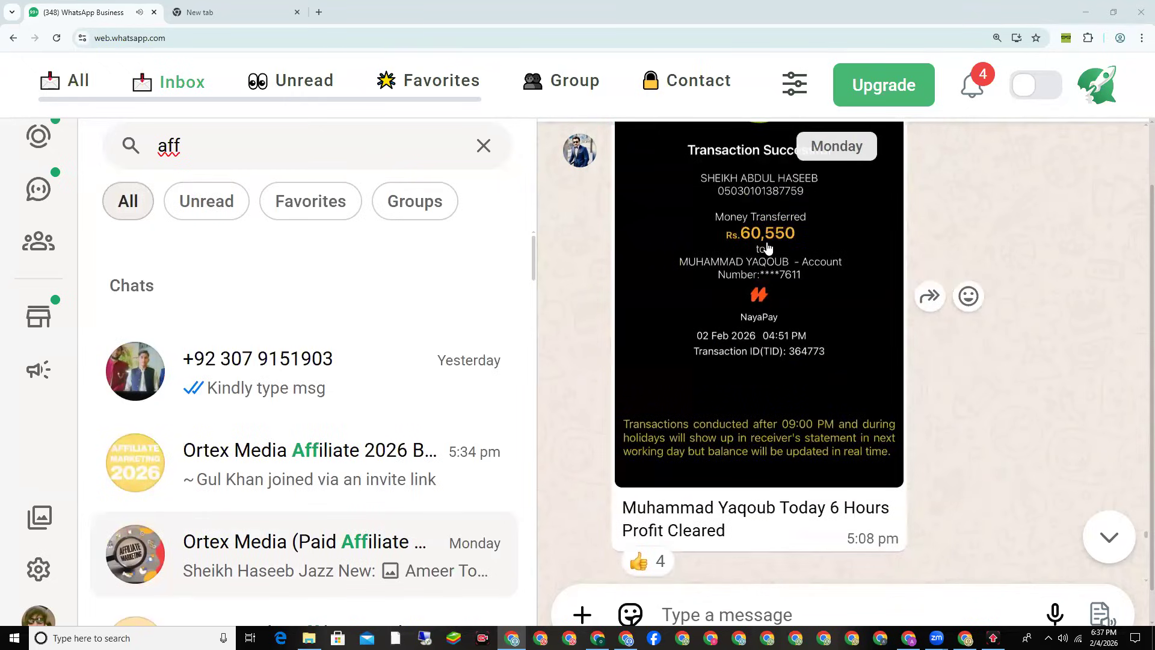
pyautogui.moveTo(838, 504); pyautogui.dragTo(893, 508)
pyautogui.scroll(-5, 853, 459)
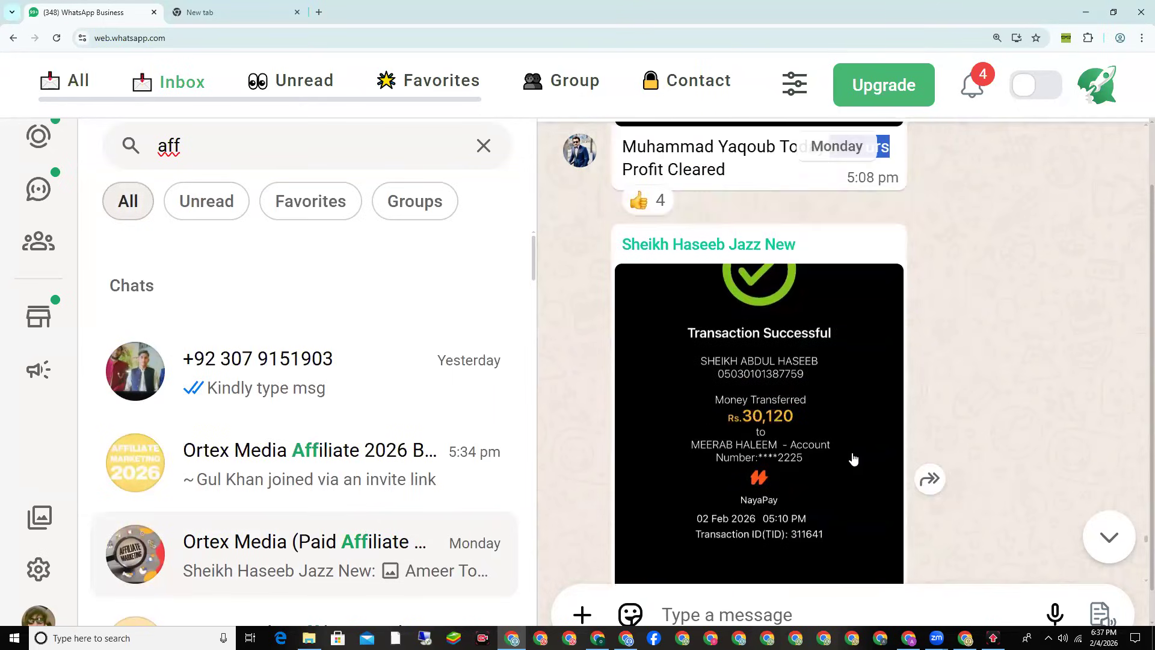
pyautogui.scroll(-3, 853, 460)
pyautogui.moveTo(732, 510); pyautogui.dragTo(793, 510)
pyautogui.scroll(-8, 759, 308)
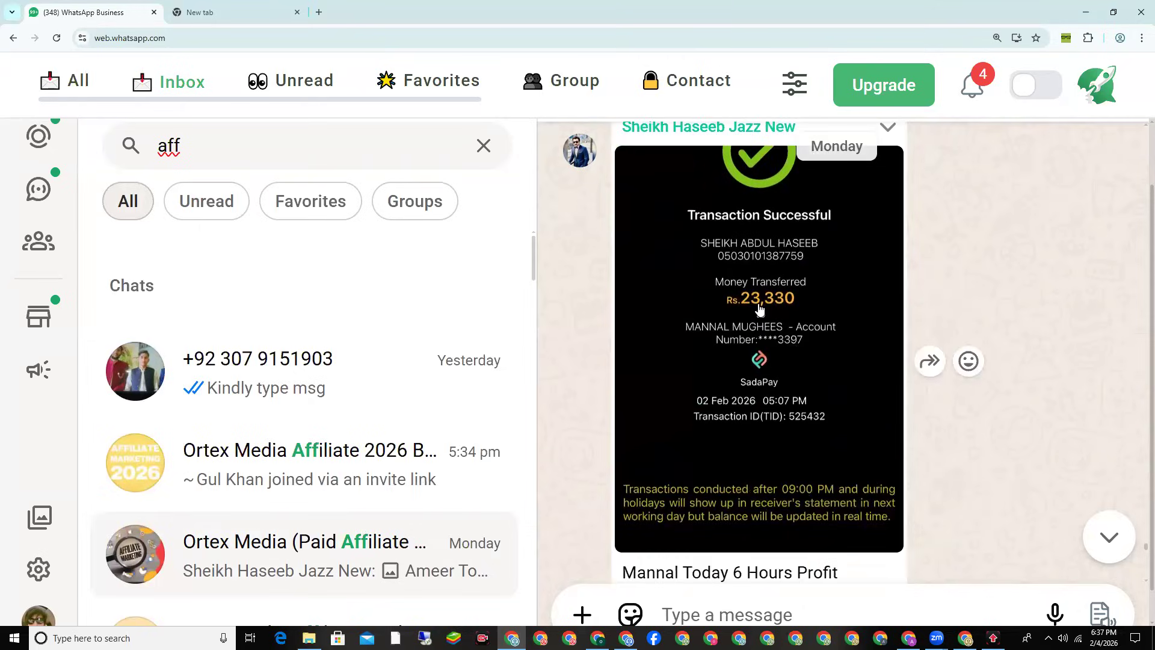
pyautogui.scroll(-3, 759, 308)
pyautogui.moveTo(730, 391); pyautogui.dragTo(844, 395)
pyautogui.scroll(-5, 844, 397)
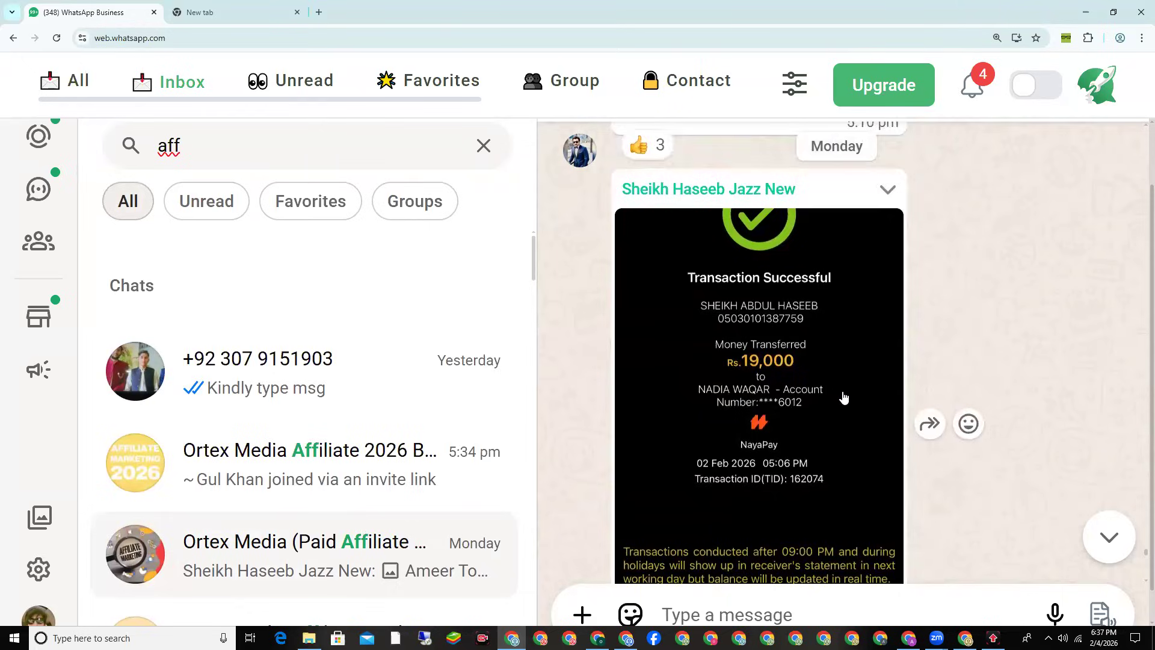
pyautogui.scroll(-8, 844, 397)
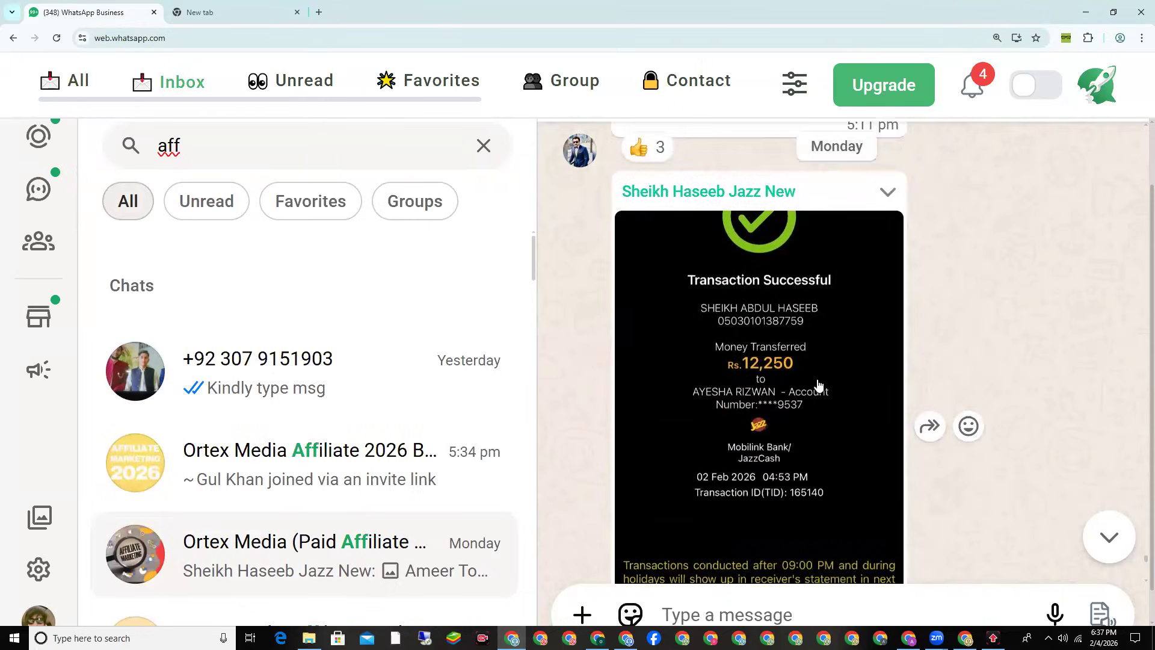
pyautogui.click(241, 12)
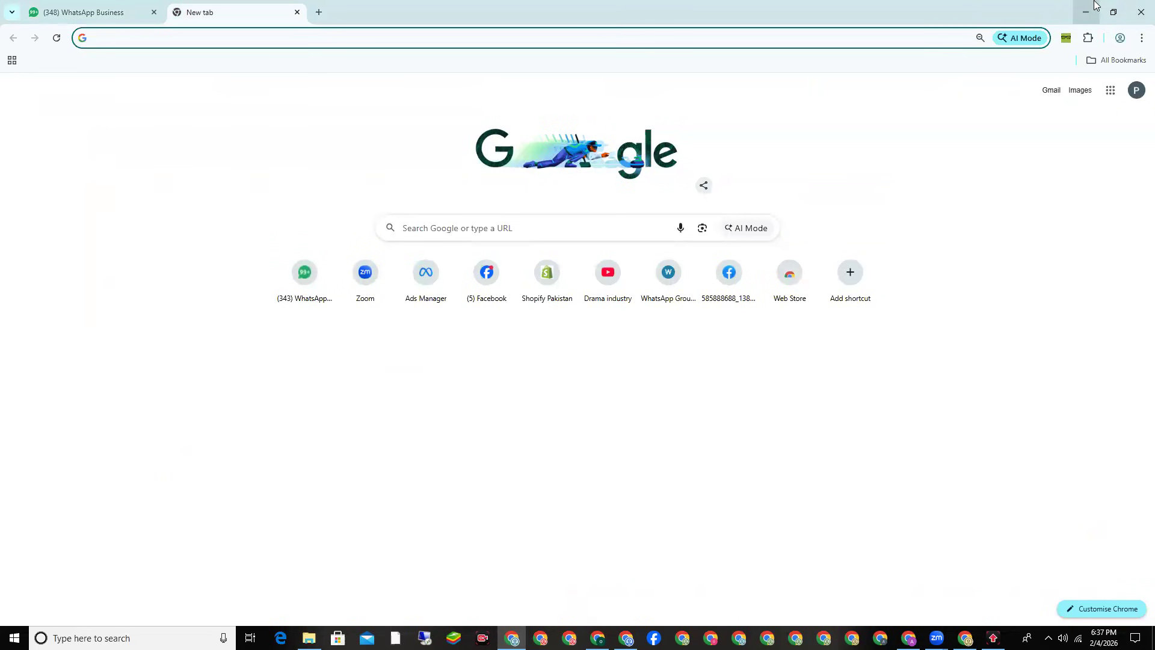
# Step: Glance at the Facebook Ads Manager campaigns list, then bring back Shopify's Policies page
pyautogui.click(1096, 5)
pyautogui.click(597, 638)
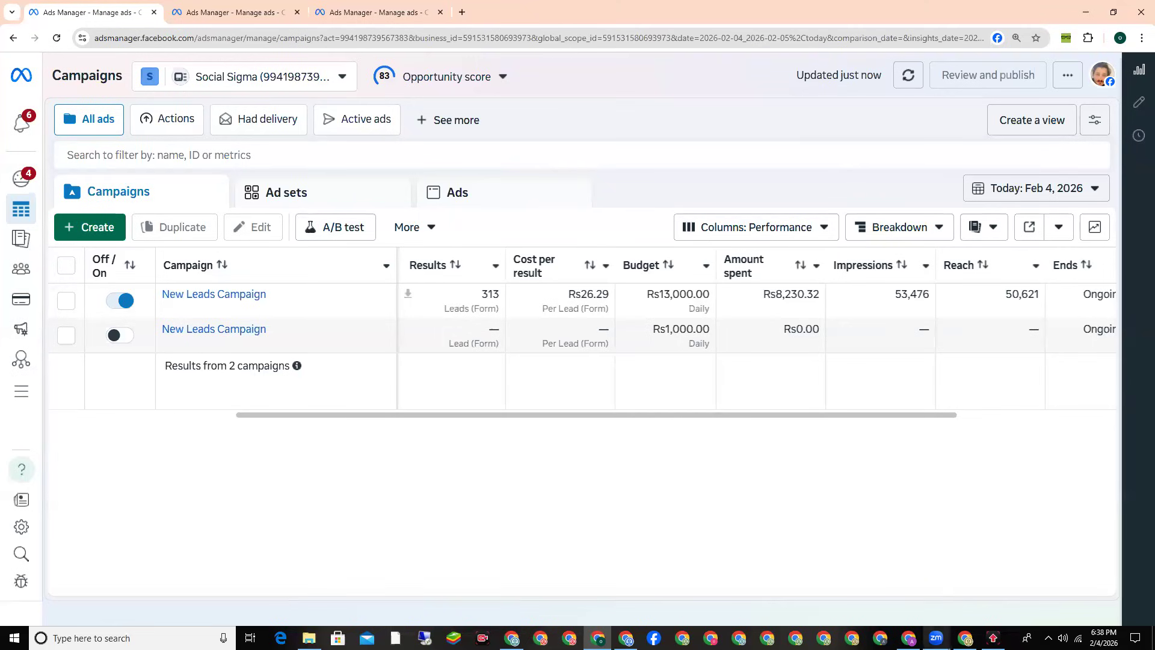
pyautogui.click(963, 580)
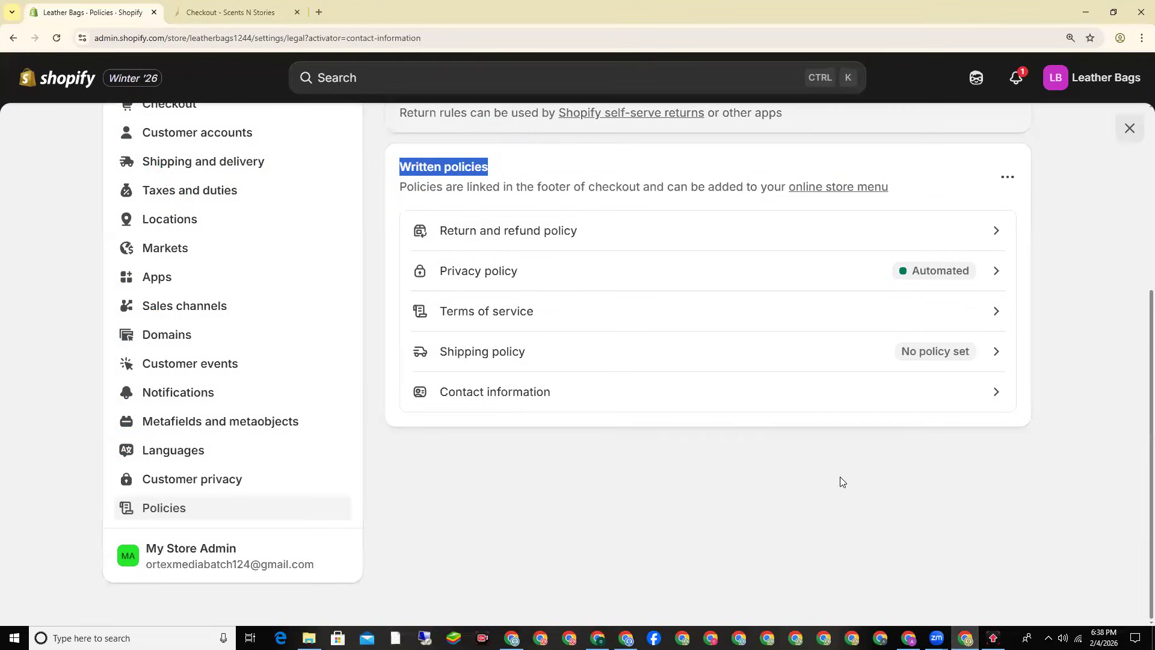